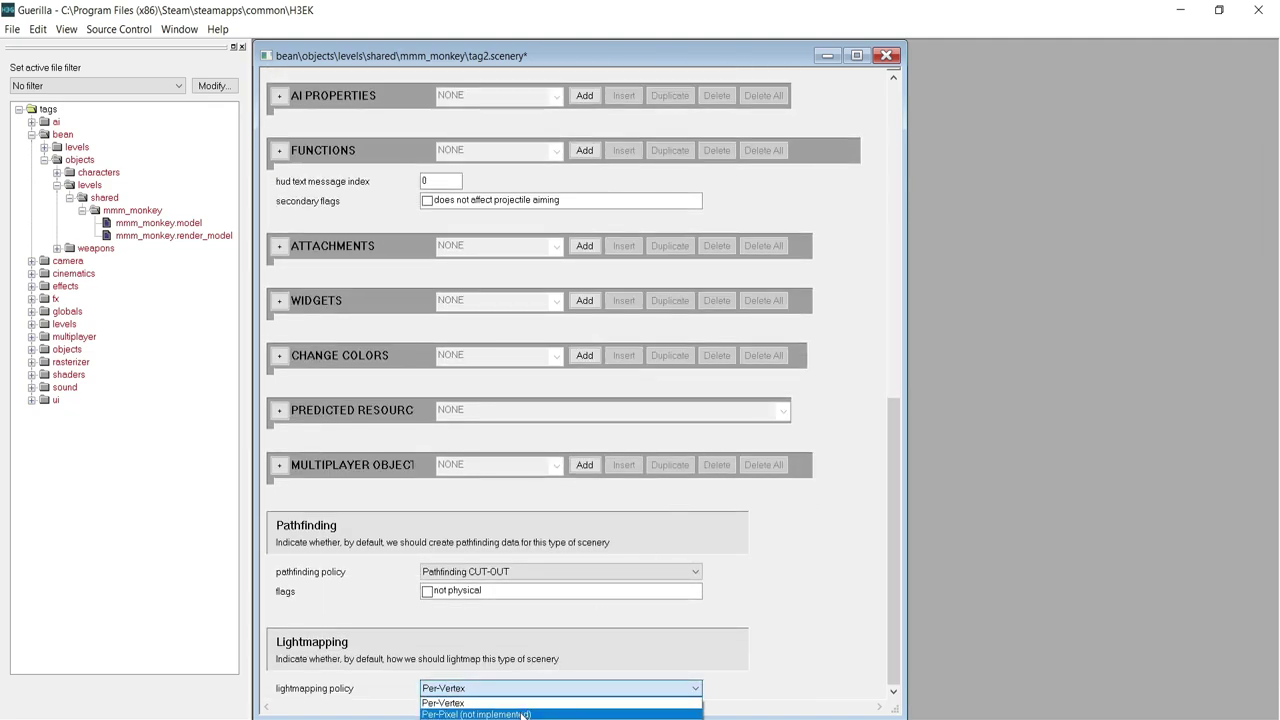
pyautogui.scroll(13, 558, 460)
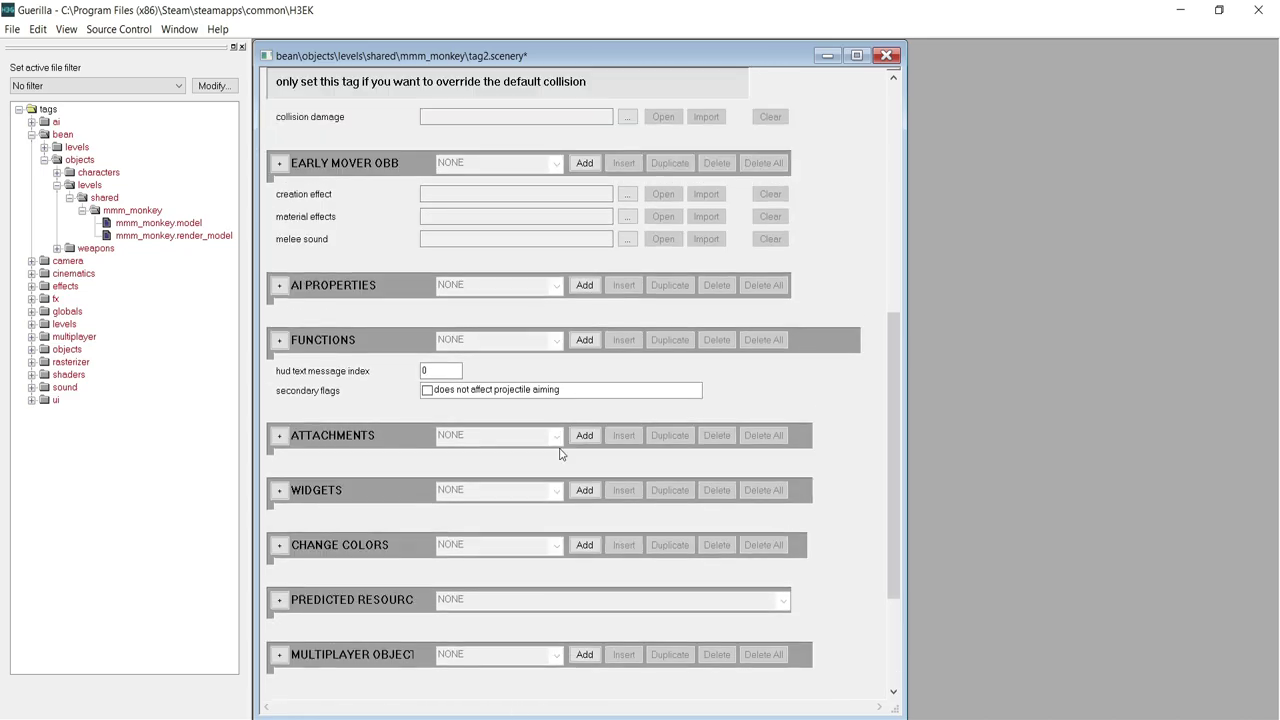
pyautogui.scroll(2, 560, 450)
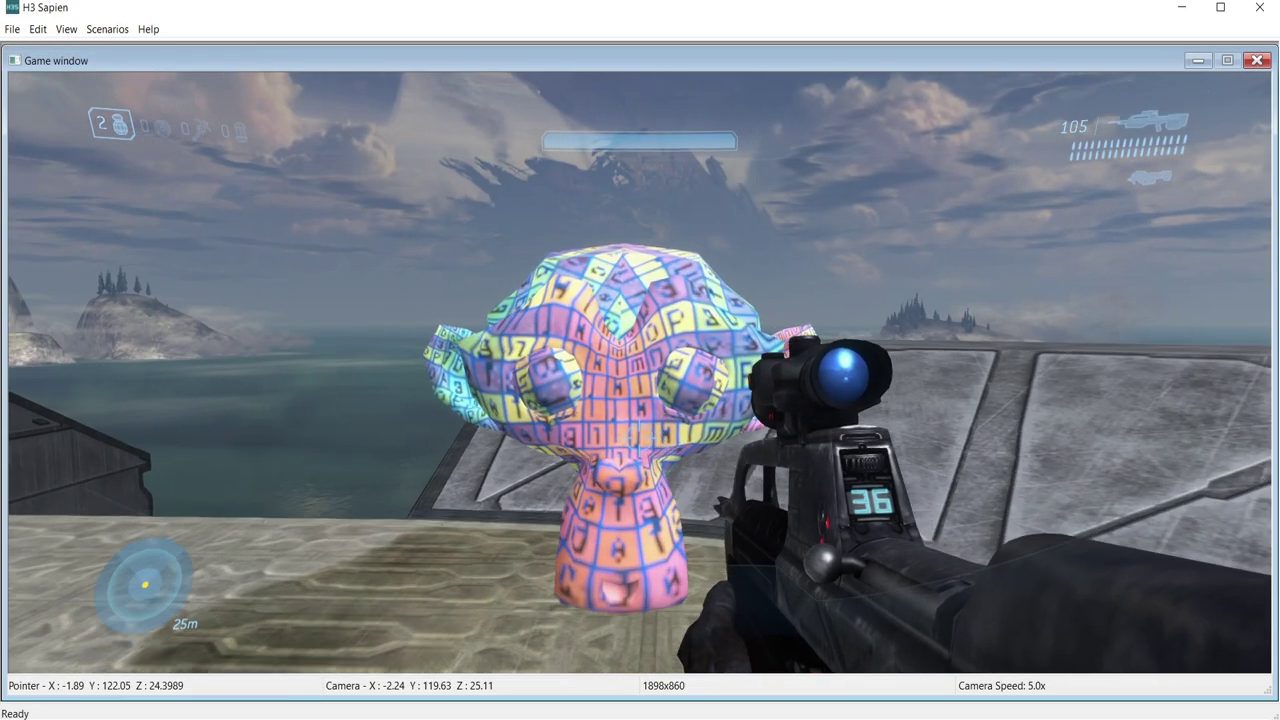
pyautogui.press('q')
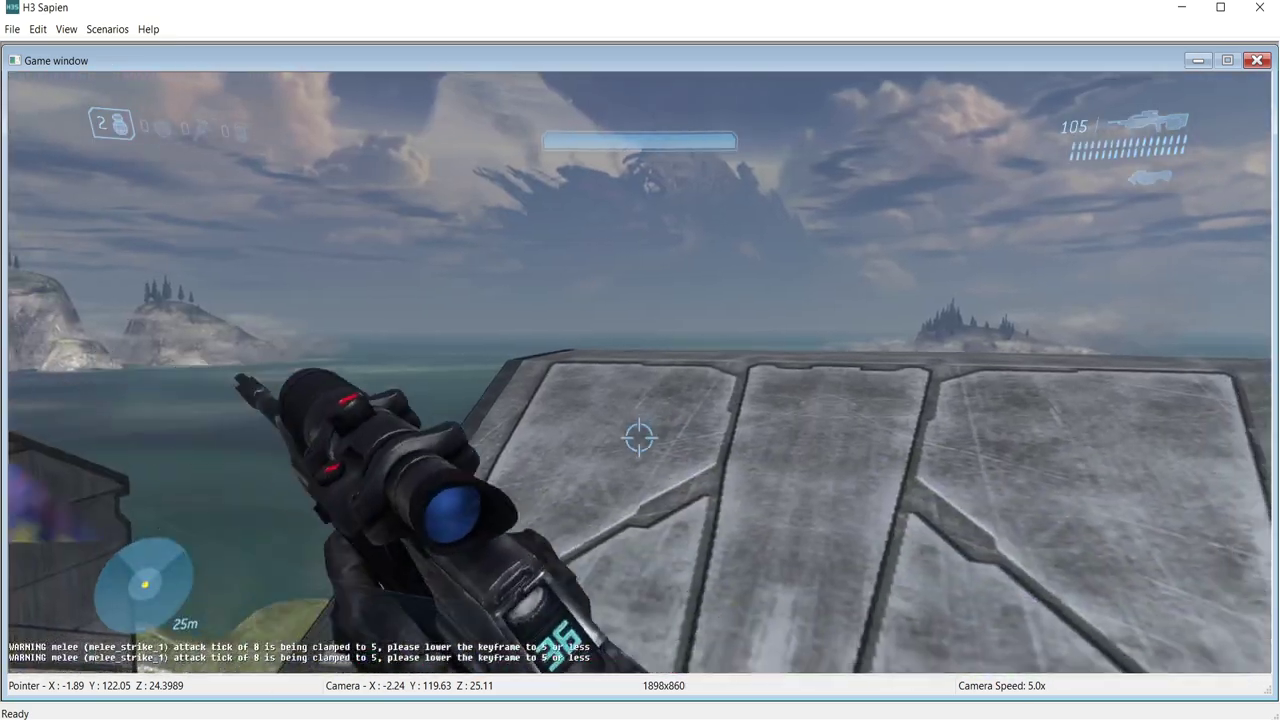
pyautogui.press('s')
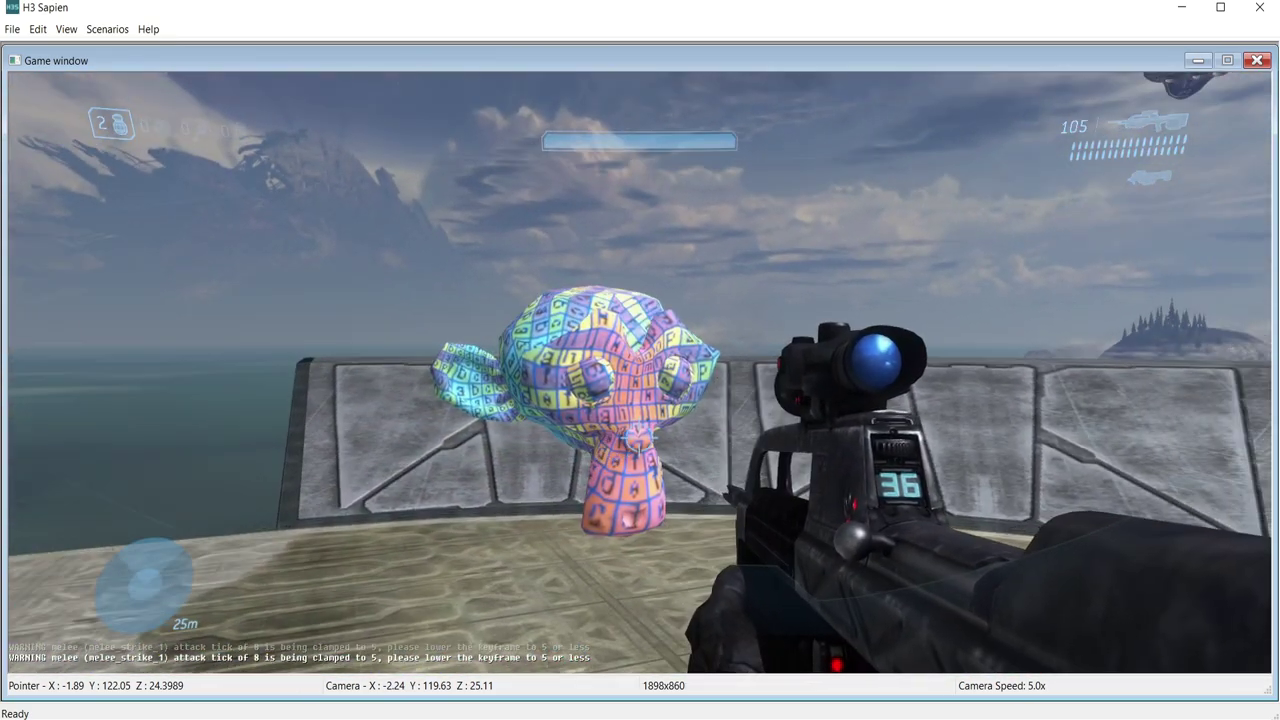
pyautogui.press('w')
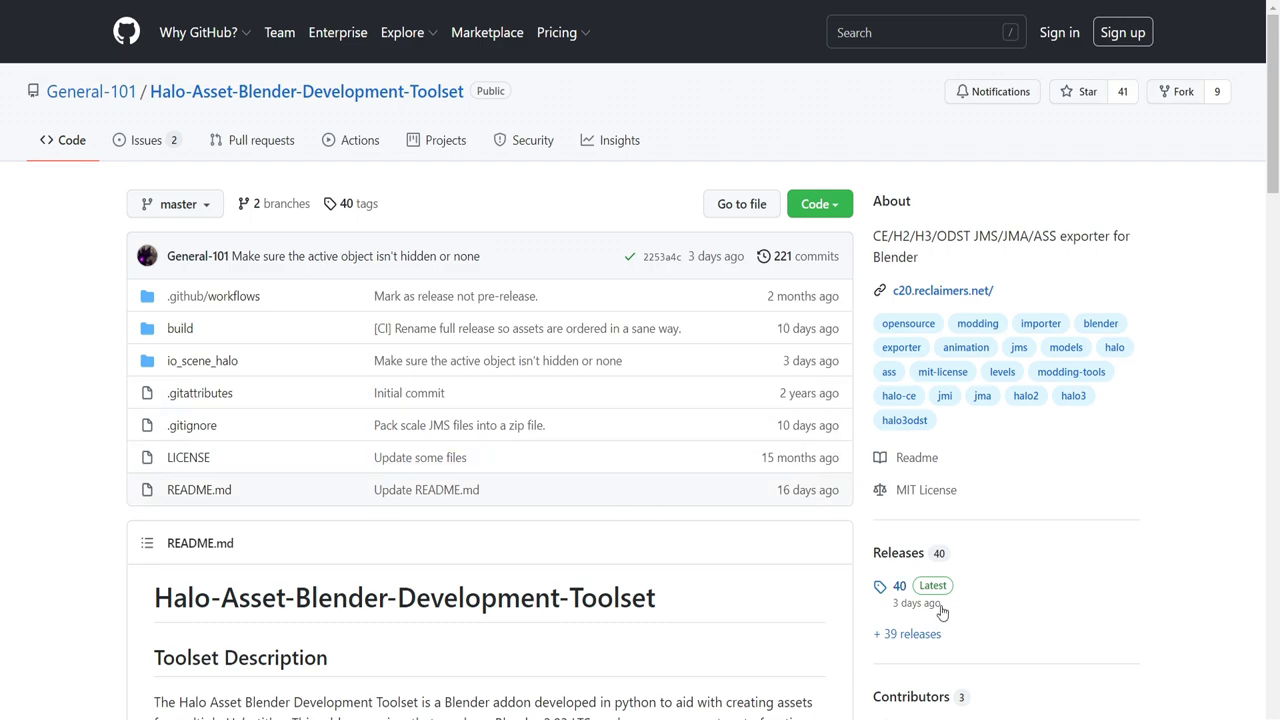
pyautogui.click(899, 587)
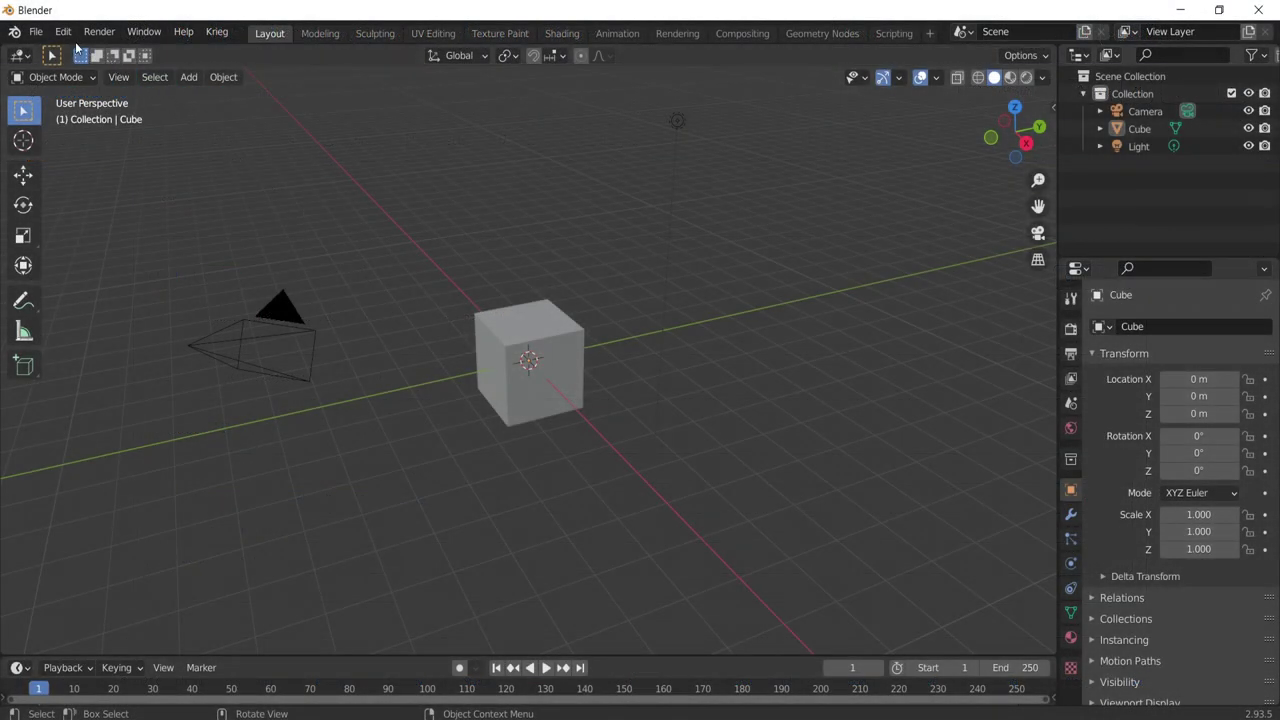
pyautogui.click(66, 35)
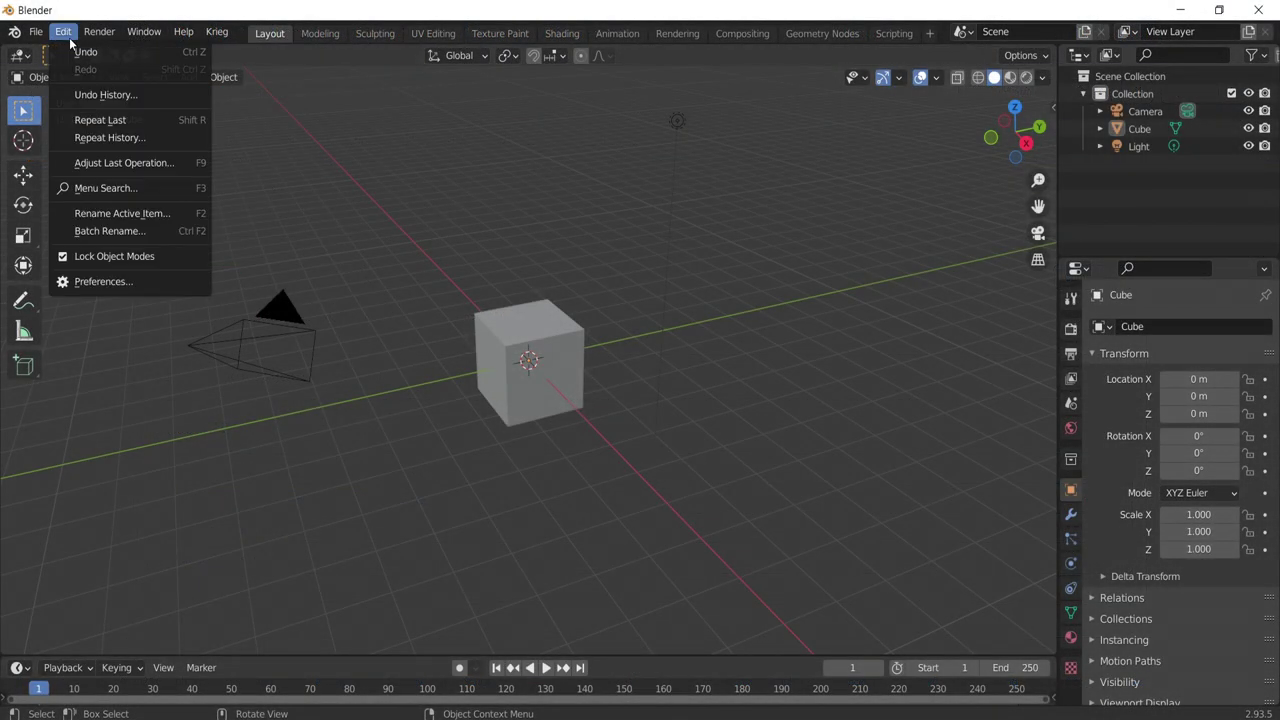
pyautogui.click(105, 281)
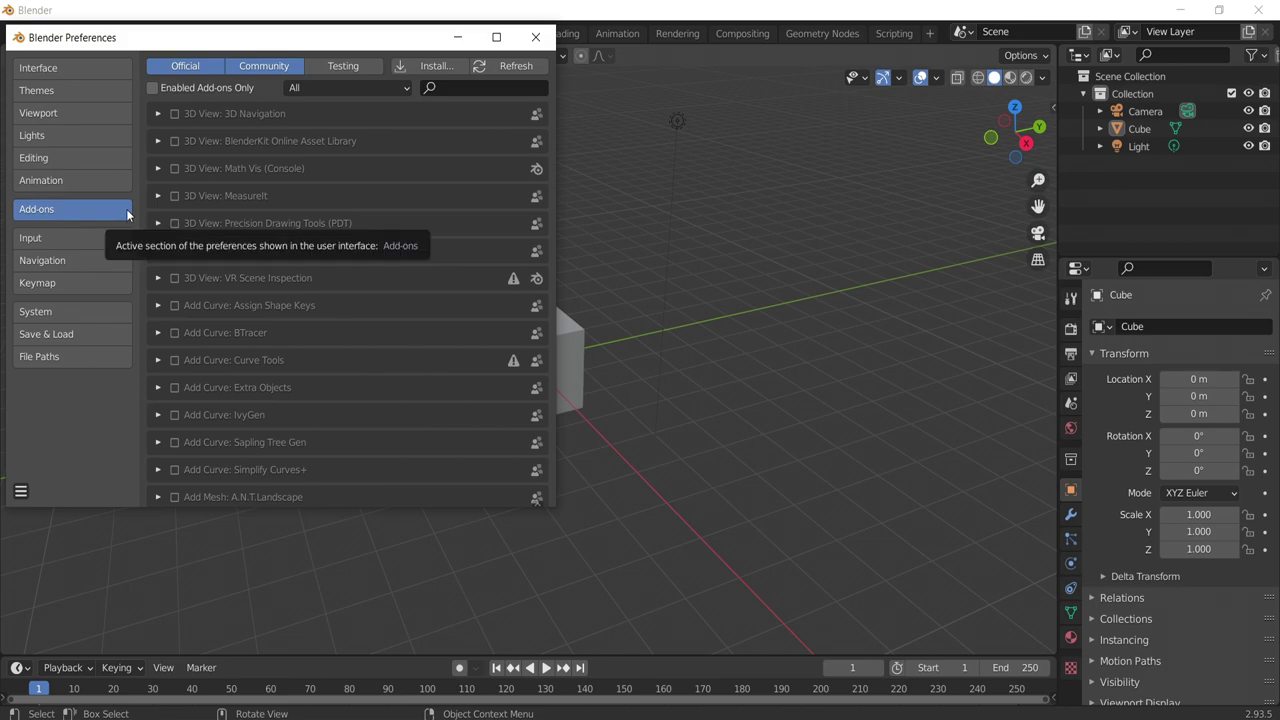
pyautogui.click(430, 66)
pyautogui.click(288, 222)
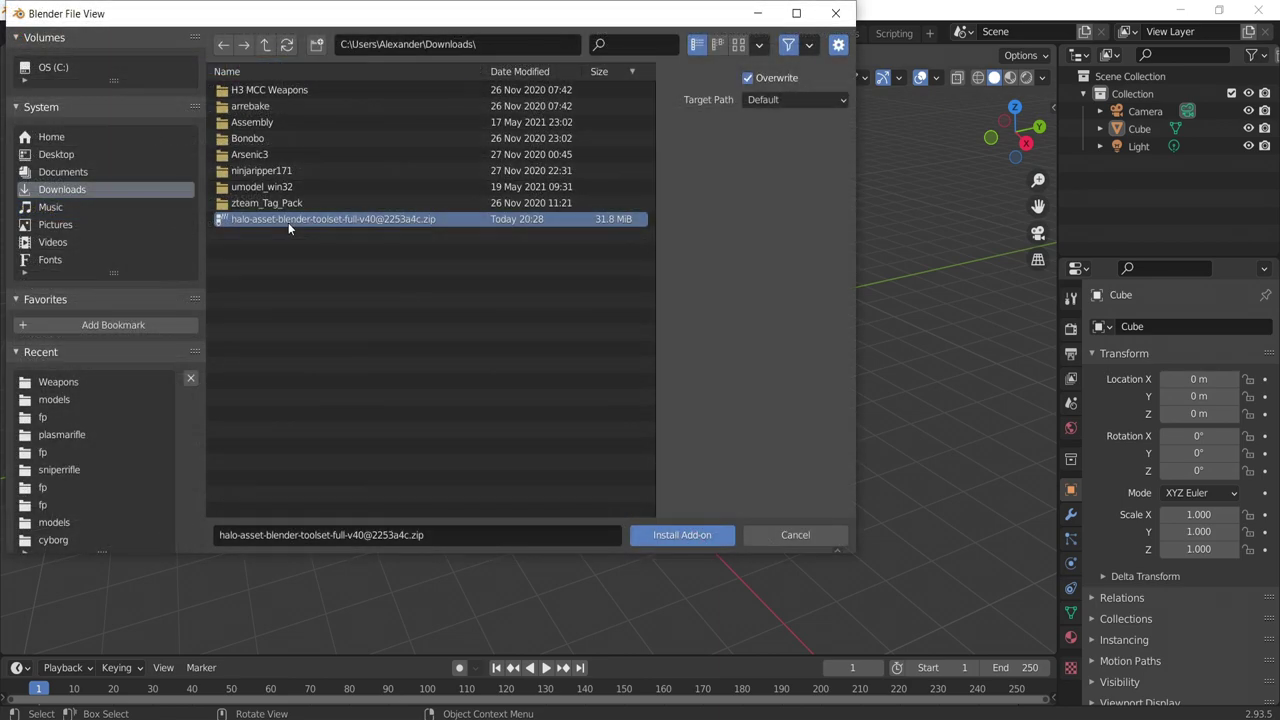
pyautogui.click(669, 534)
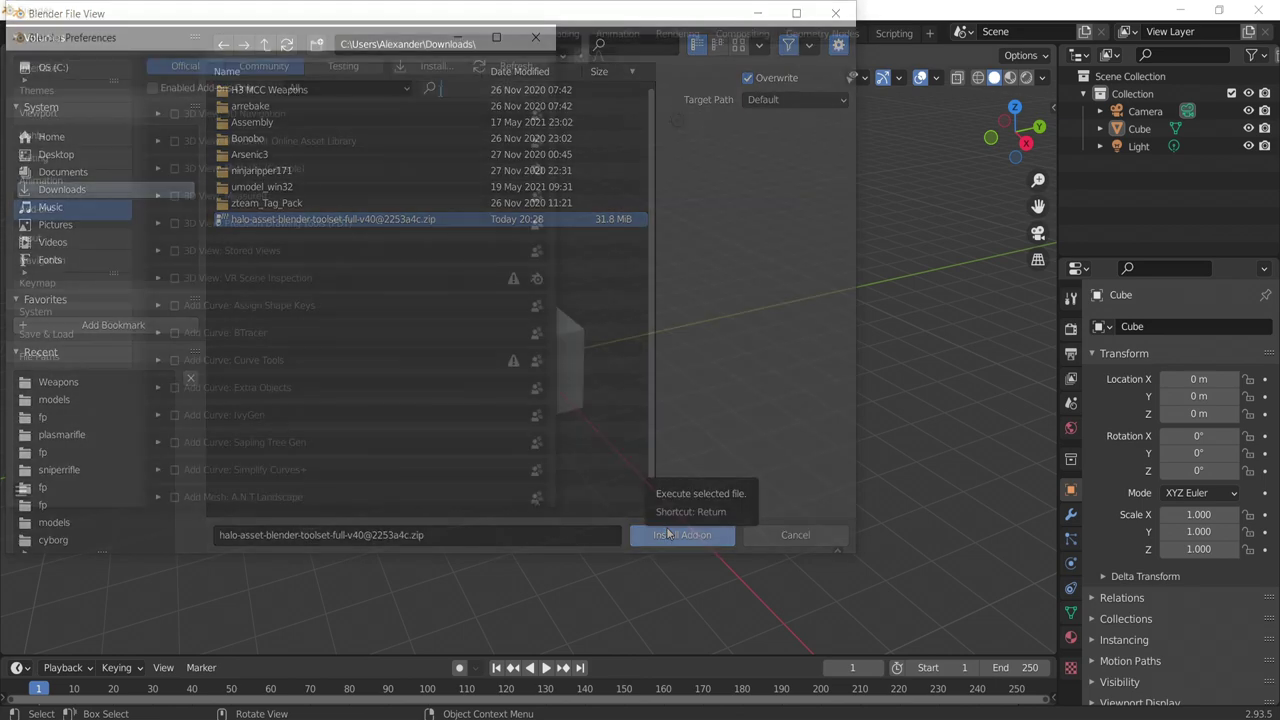
# Filter the add-ons for "halo" to find the Halo Asset Blender Development Toolset, and save the preferences
pyautogui.click(440, 88)
pyautogui.write('halo')
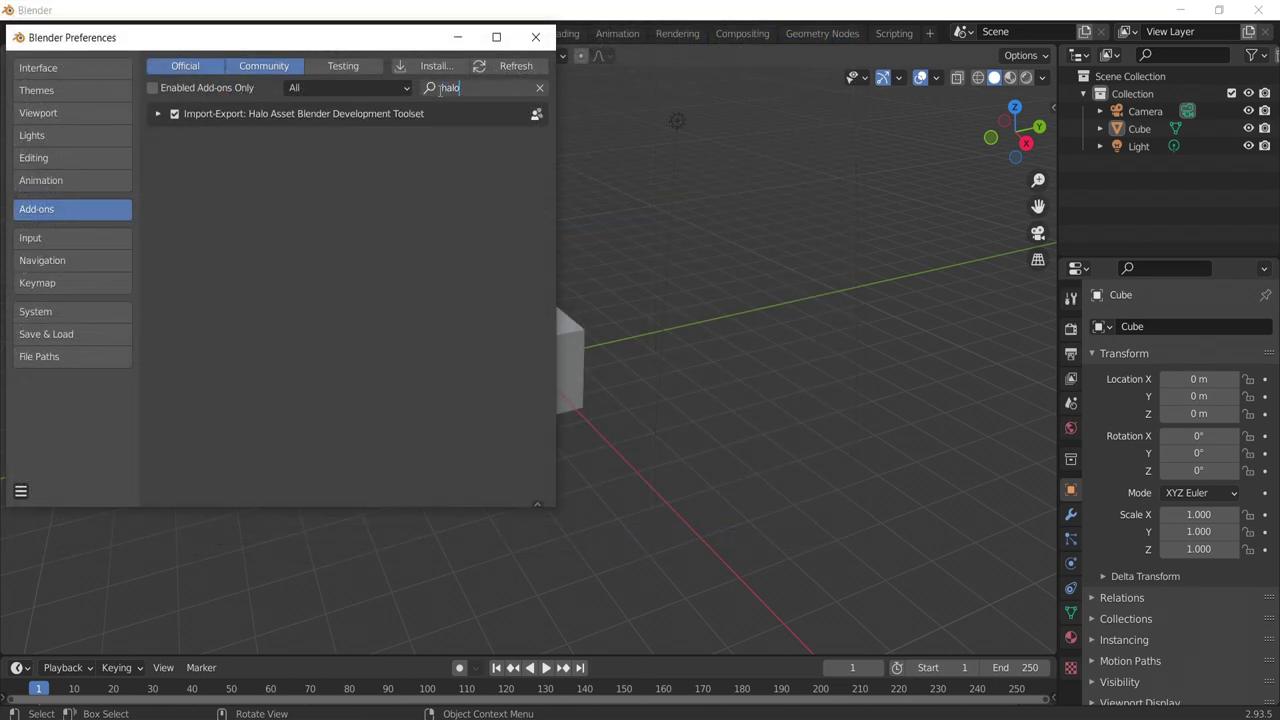
pyautogui.press('Return')
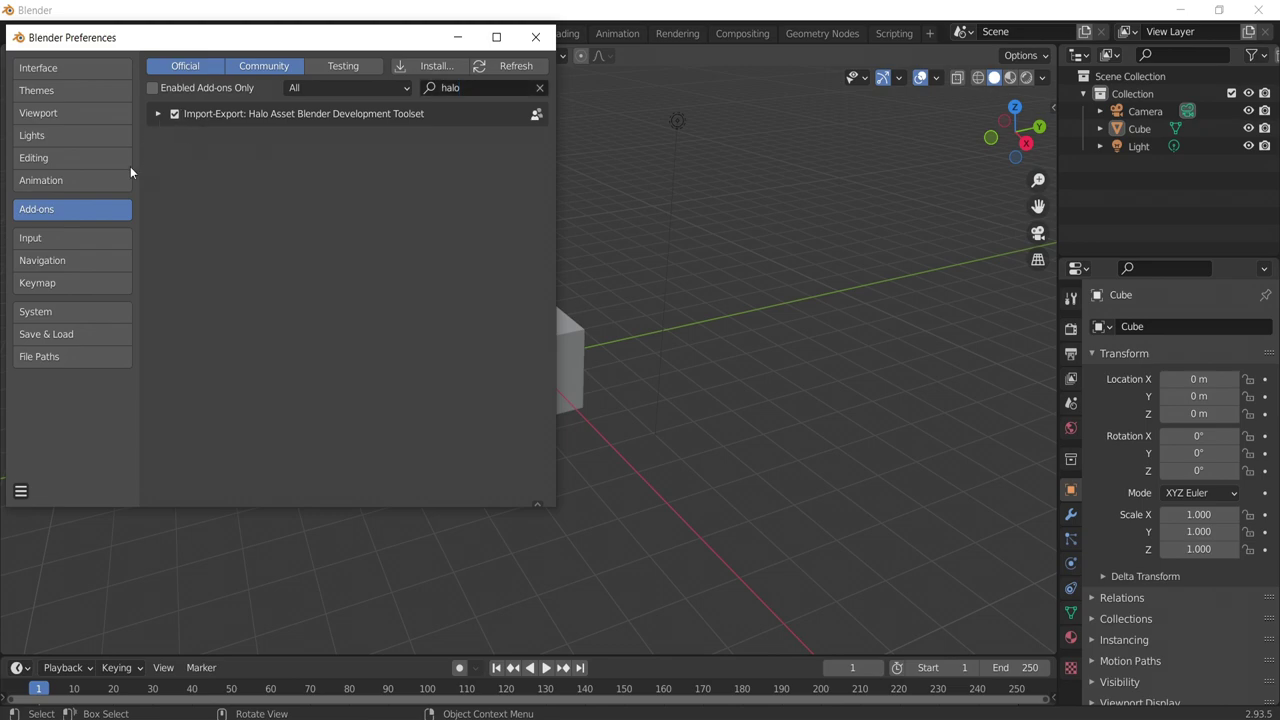
pyautogui.click(20, 493)
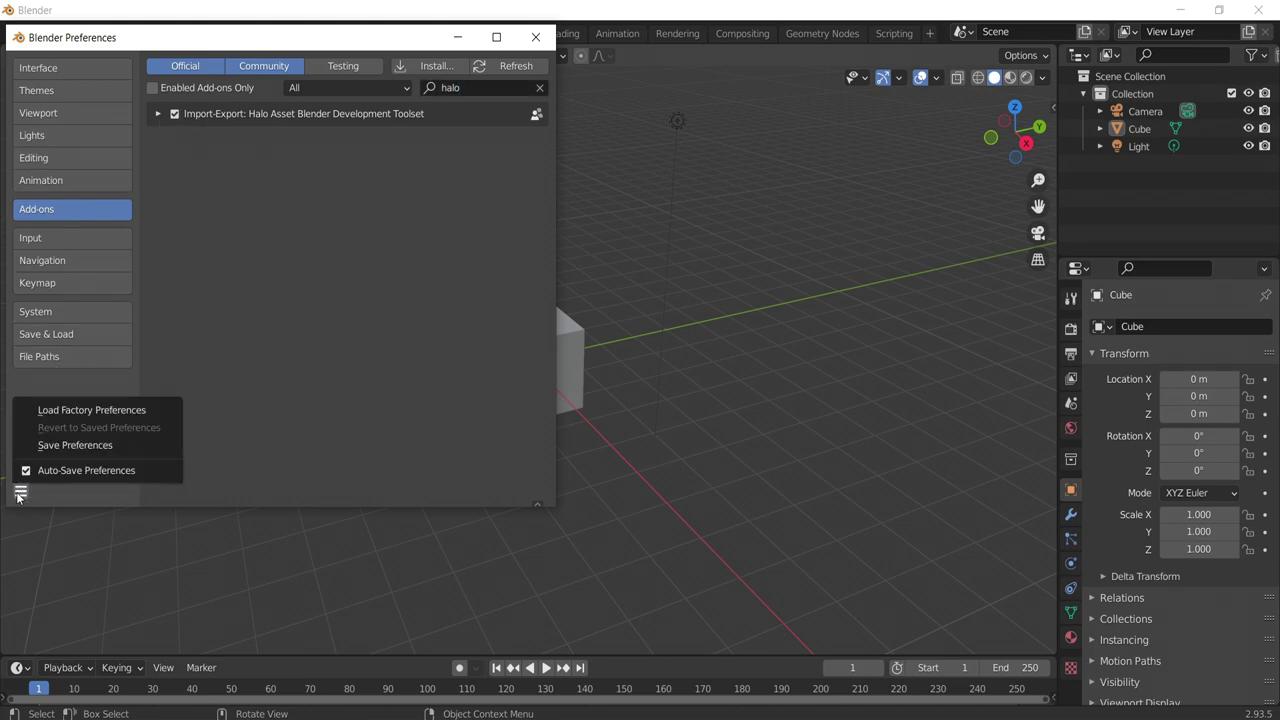
pyautogui.click(72, 447)
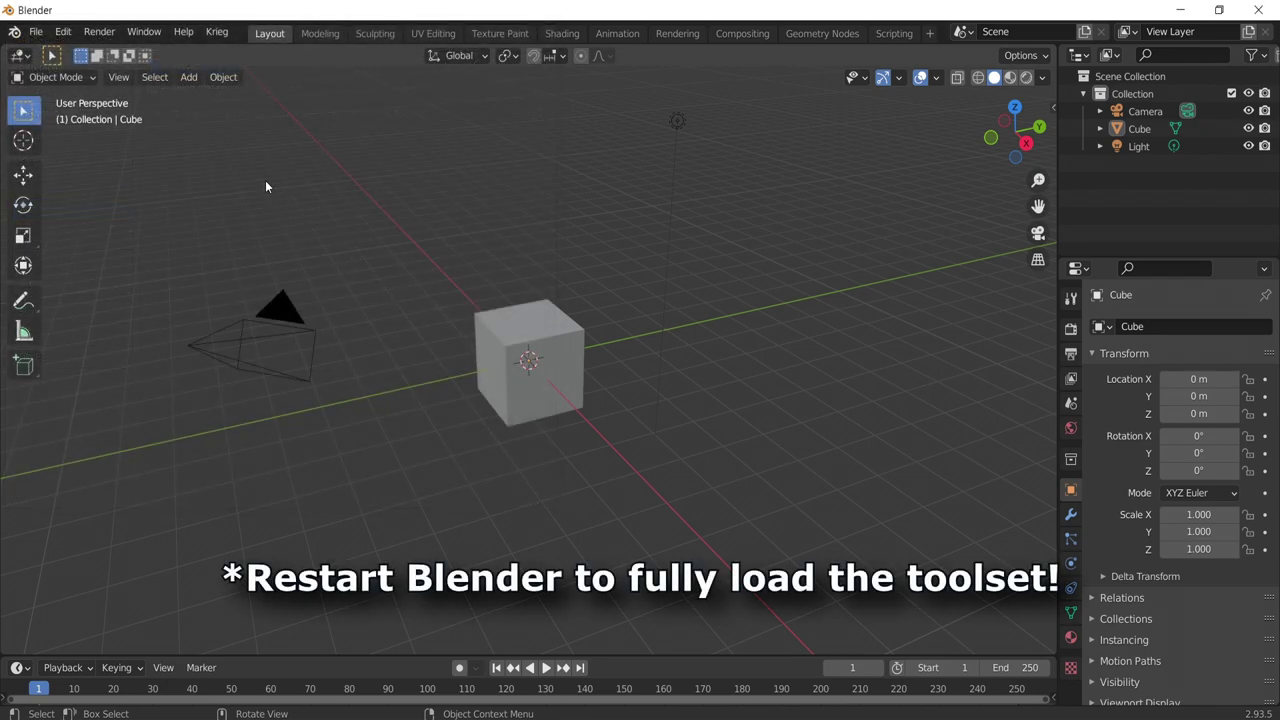
pyautogui.click(37, 40)
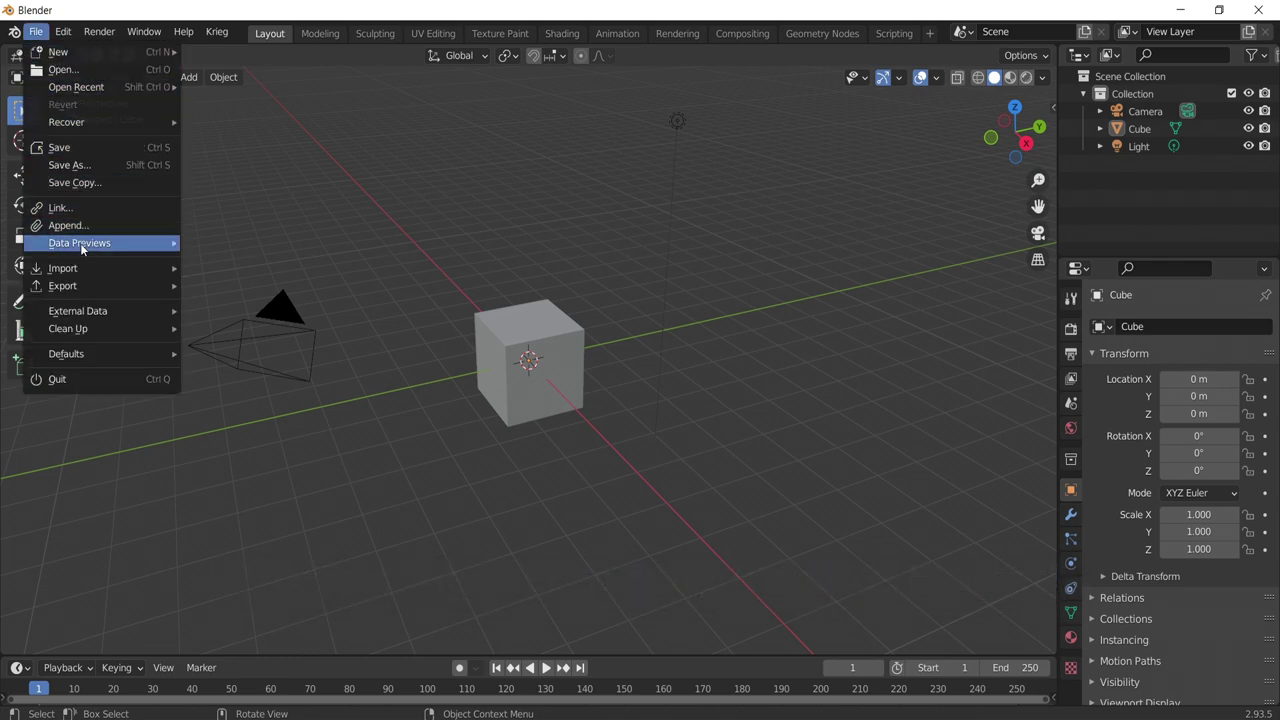
pyautogui.moveTo(84, 268)
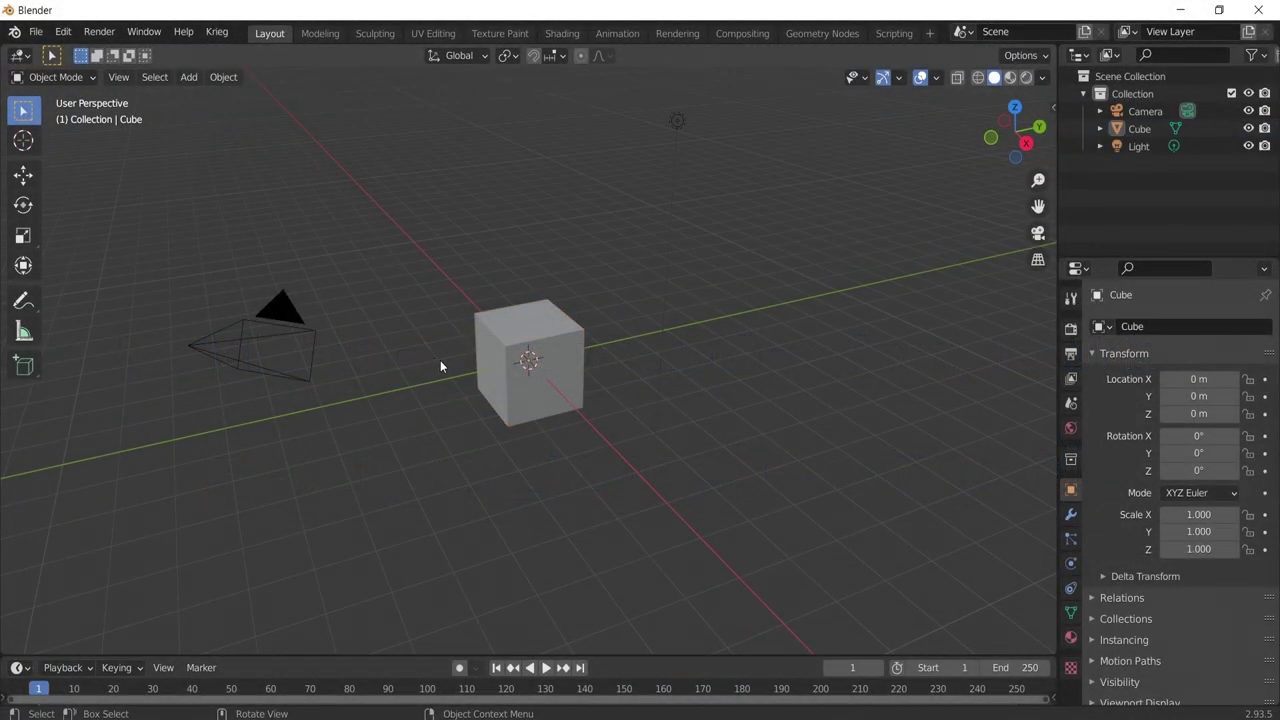
# Set the game version in the Halo scene properties to Halo 3
pyautogui.click(1071, 404)
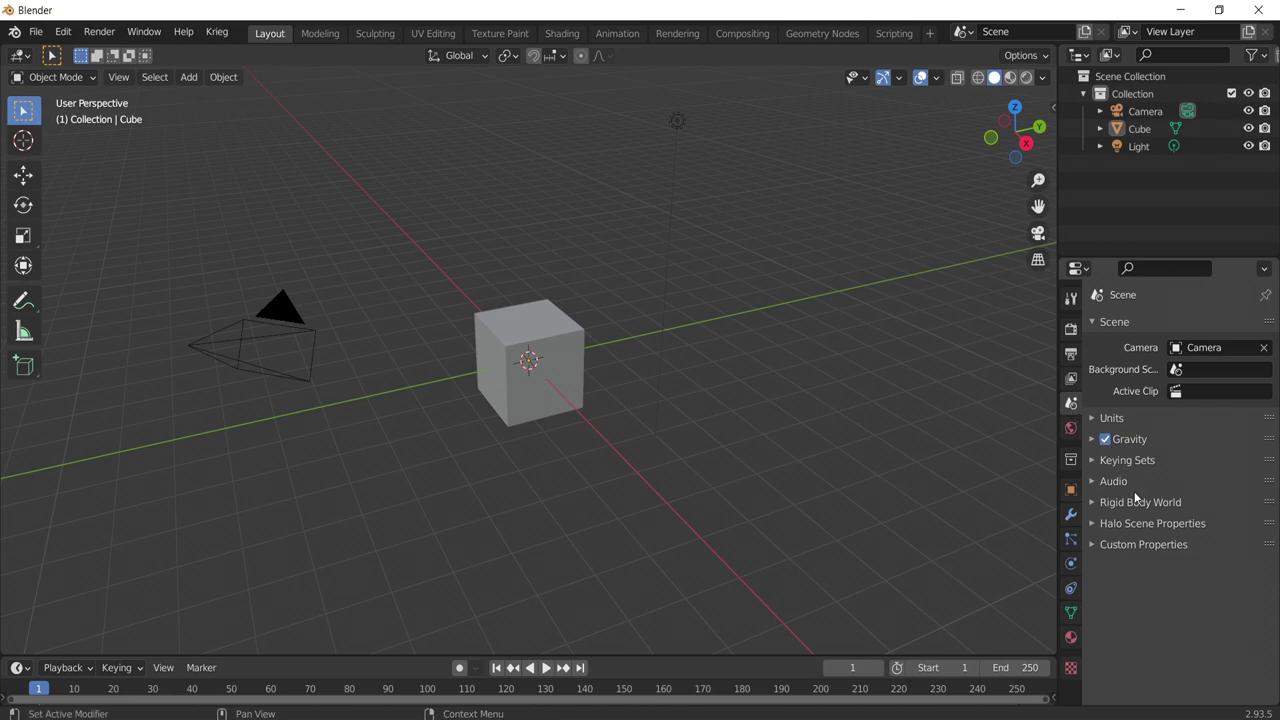
pyautogui.click(1132, 523)
pyautogui.scroll(-2, 1132, 527)
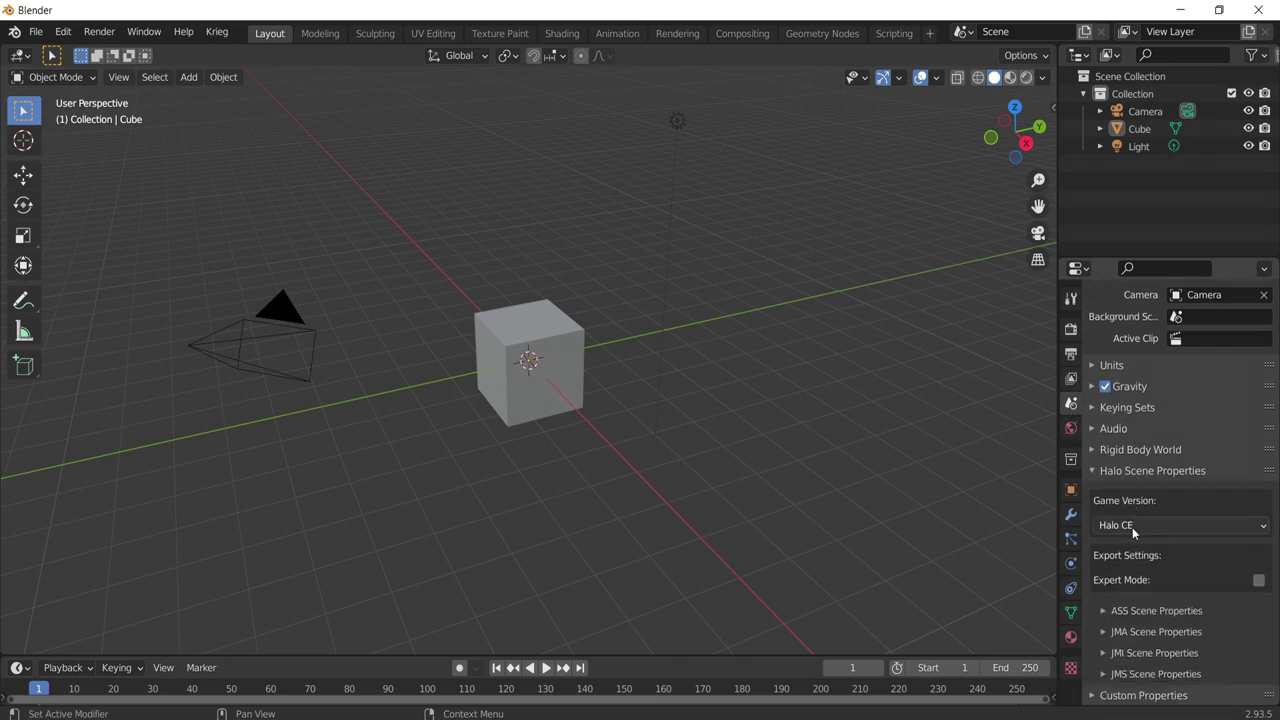
pyautogui.click(1132, 525)
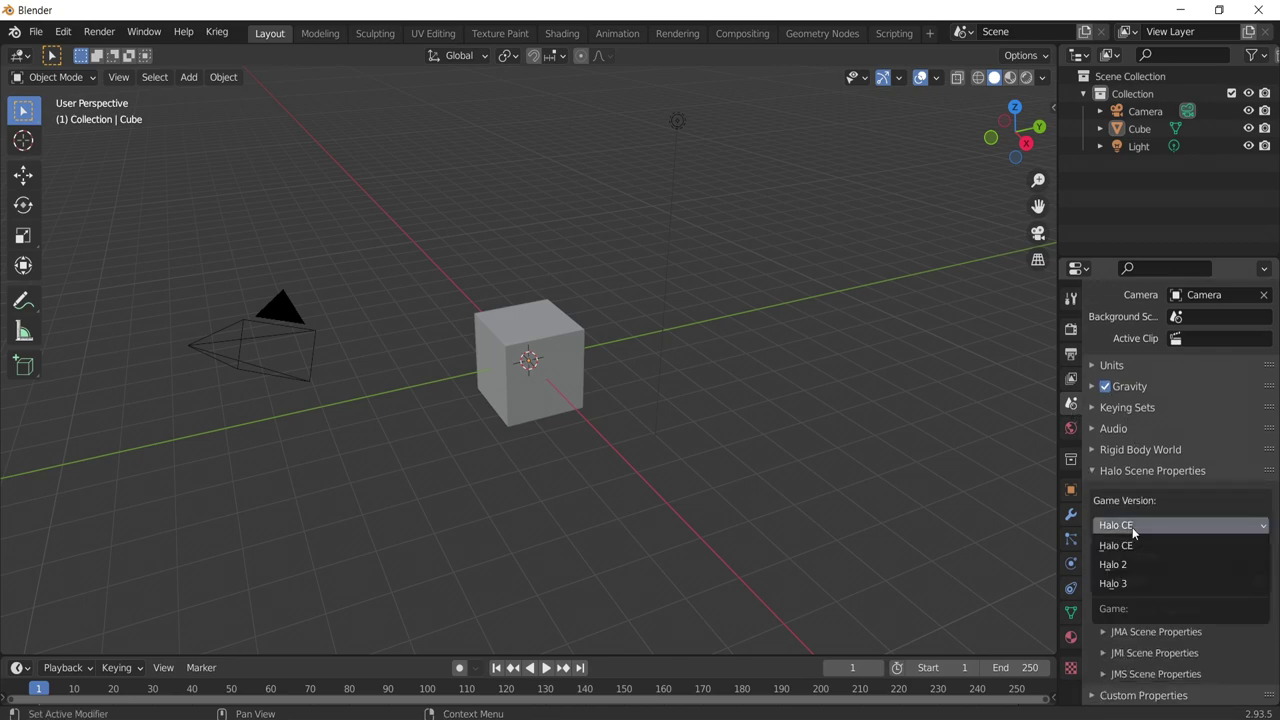
pyautogui.click(1130, 583)
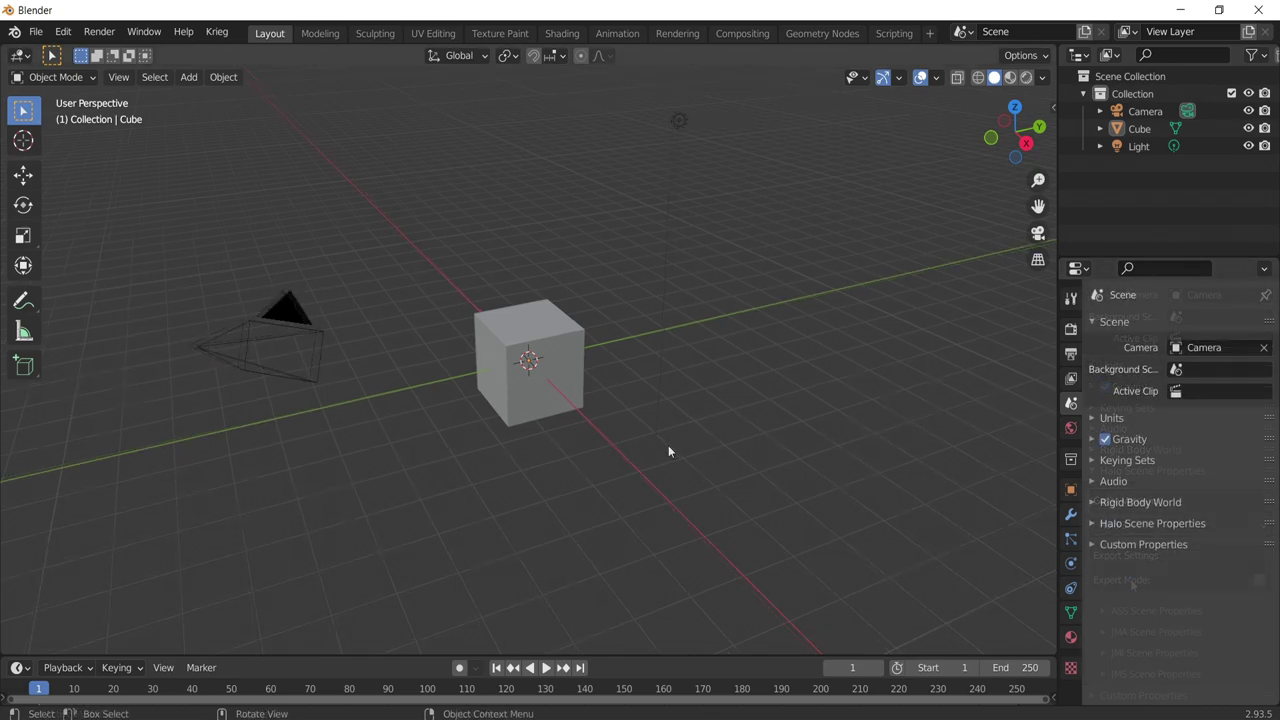
# Delete all the default objects from the scene and add a Monkey mesh
pyautogui.press('a')
pyautogui.press('Delete')
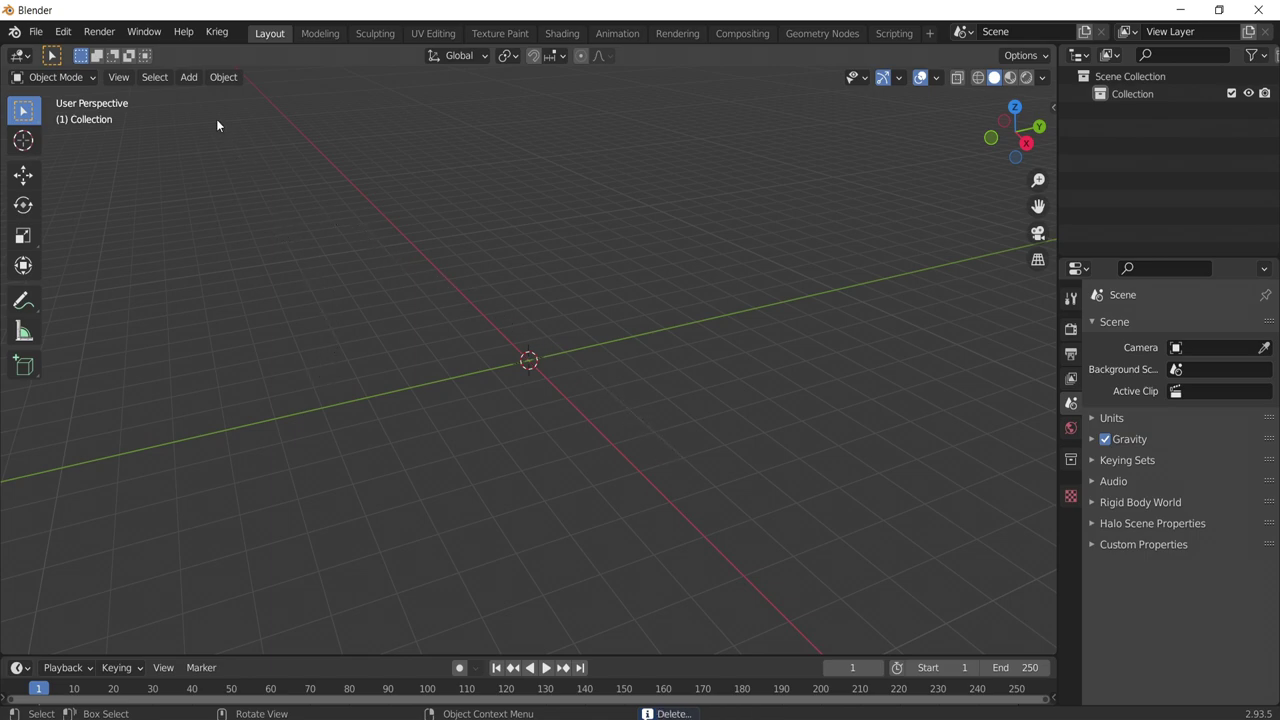
pyautogui.click(195, 78)
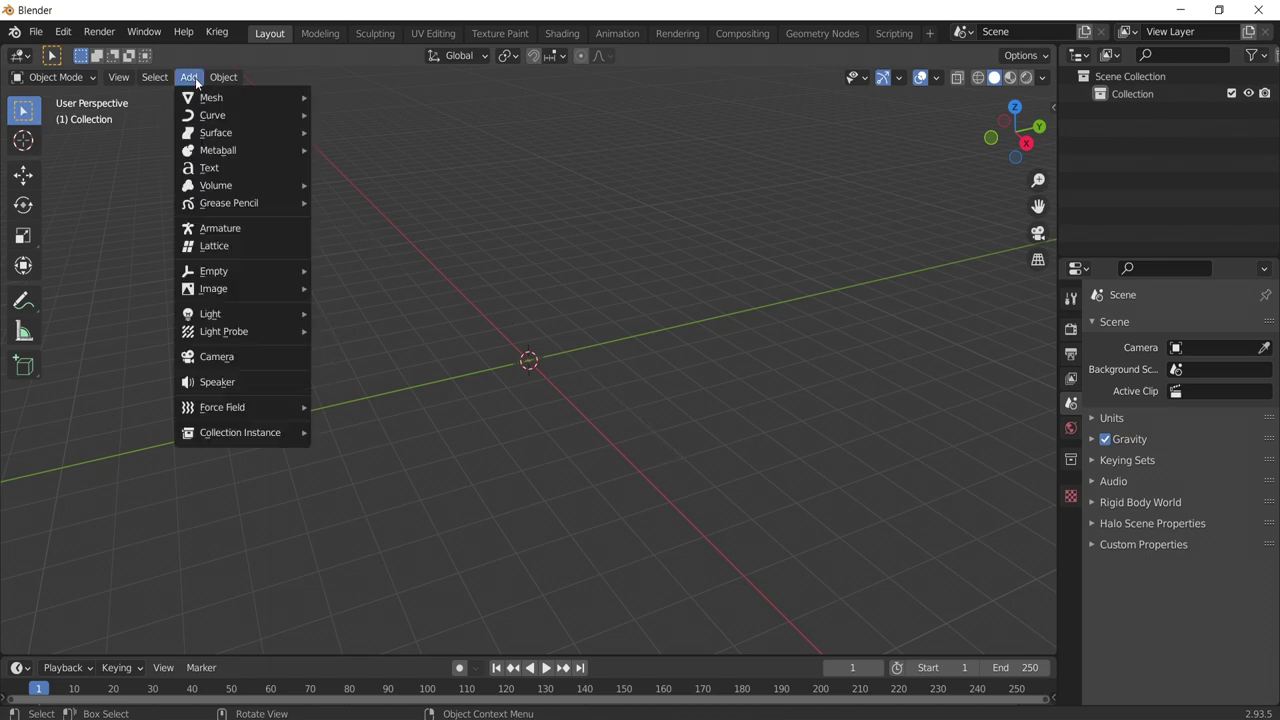
pyautogui.moveTo(203, 98)
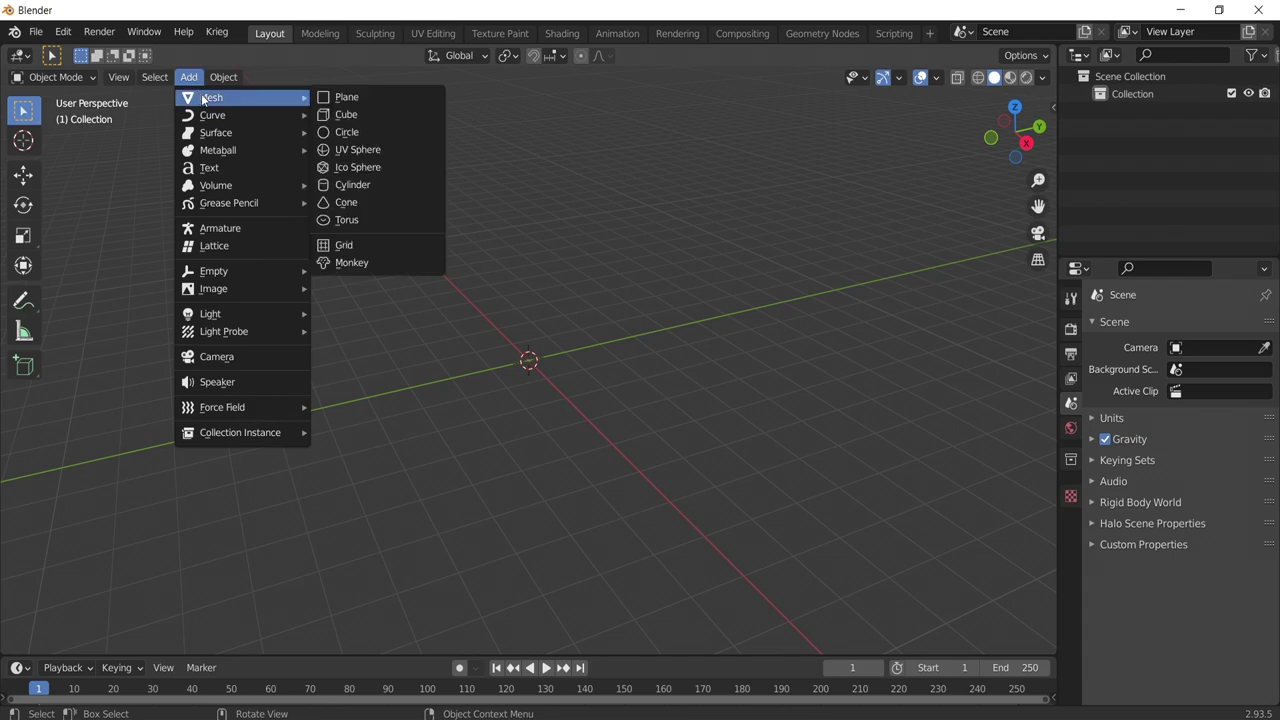
pyautogui.click(374, 272)
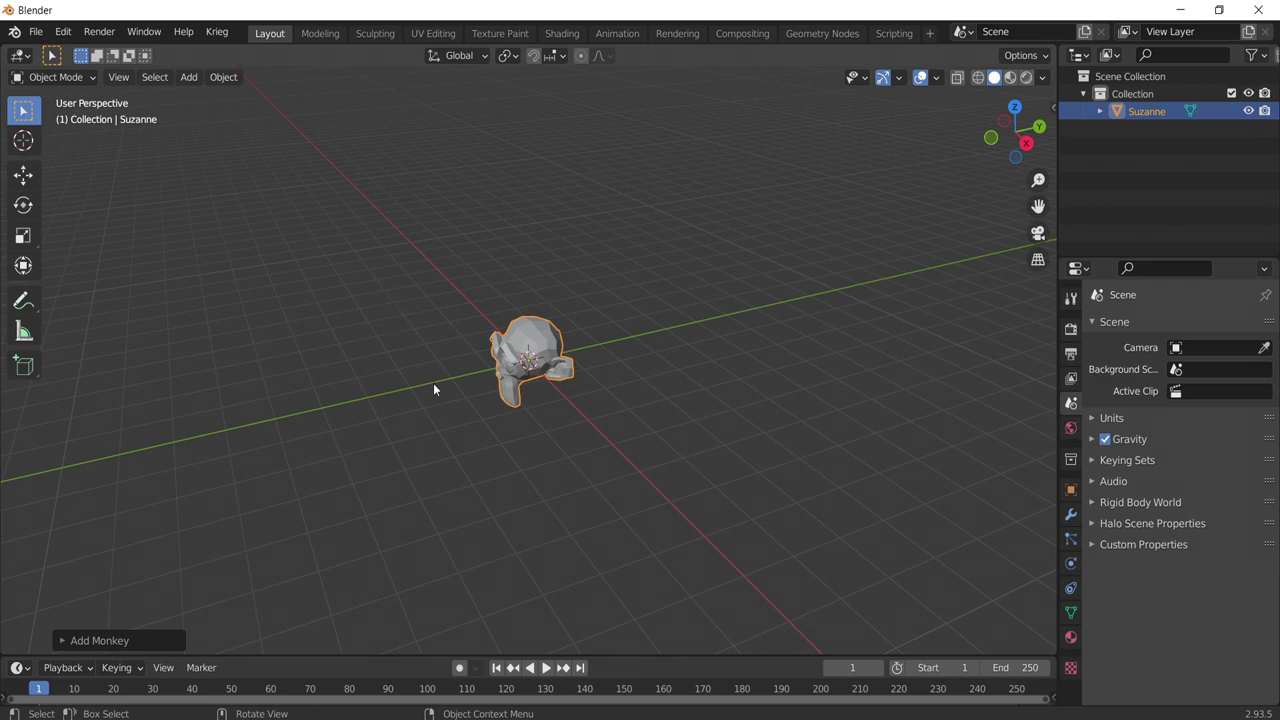
# Try scaling up the new monkey mesh
pyautogui.moveTo(434, 389); pyautogui.dragTo(513, 388, button='middle')
pyautogui.press('s')
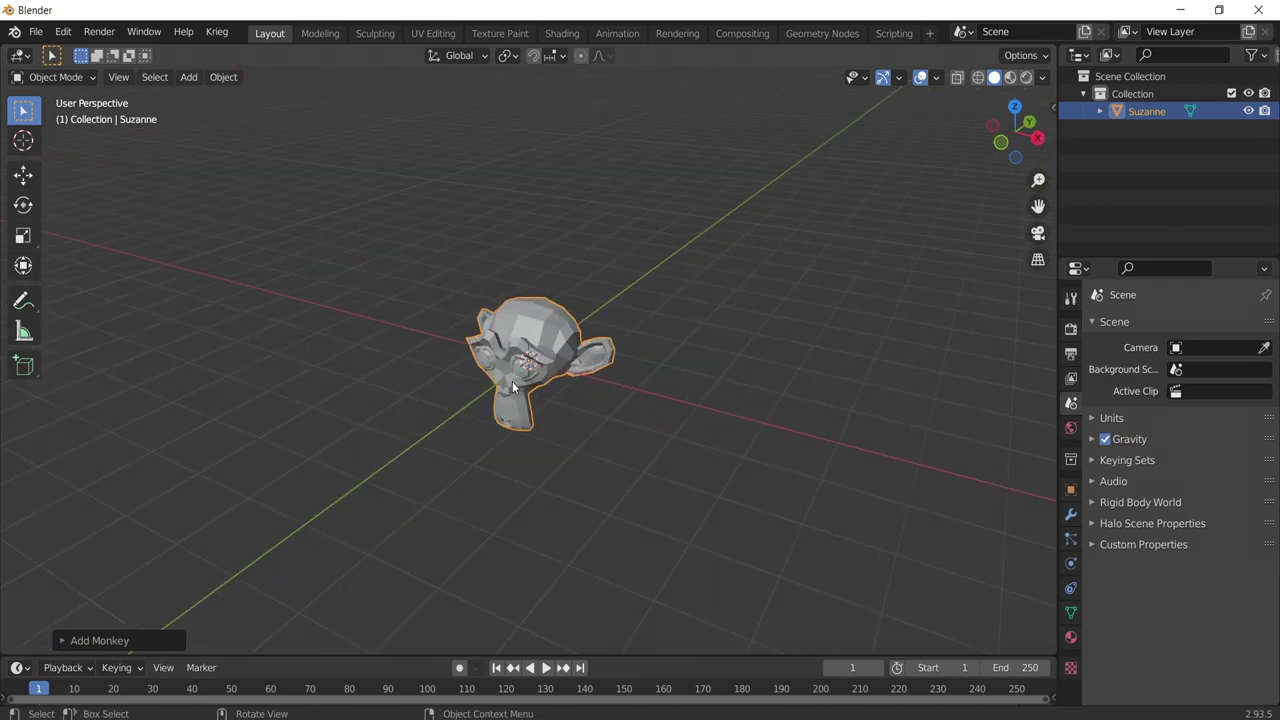
pyautogui.click(513, 388)
pyautogui.moveTo(513, 388); pyautogui.dragTo(566, 325, button='middle')
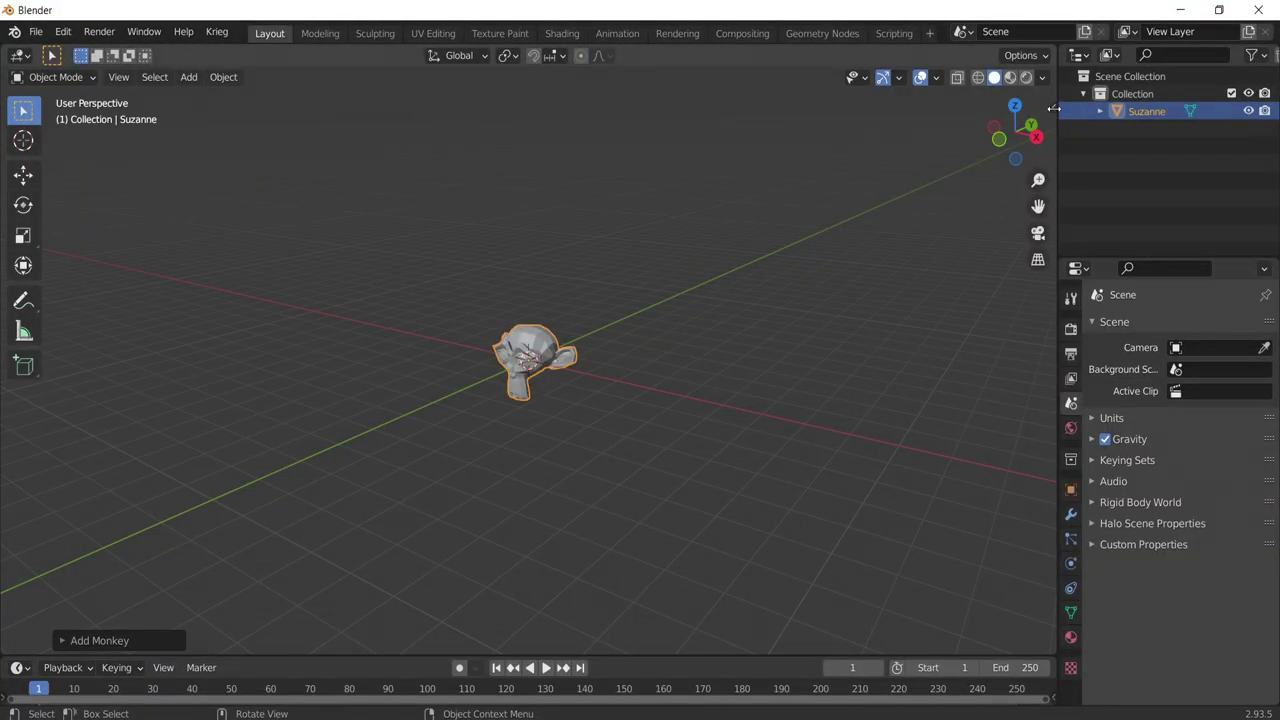
# Generate a Halo 3 Master Chief character scale model with the Halo Tools scale model helper
pyautogui.click(832, 167)
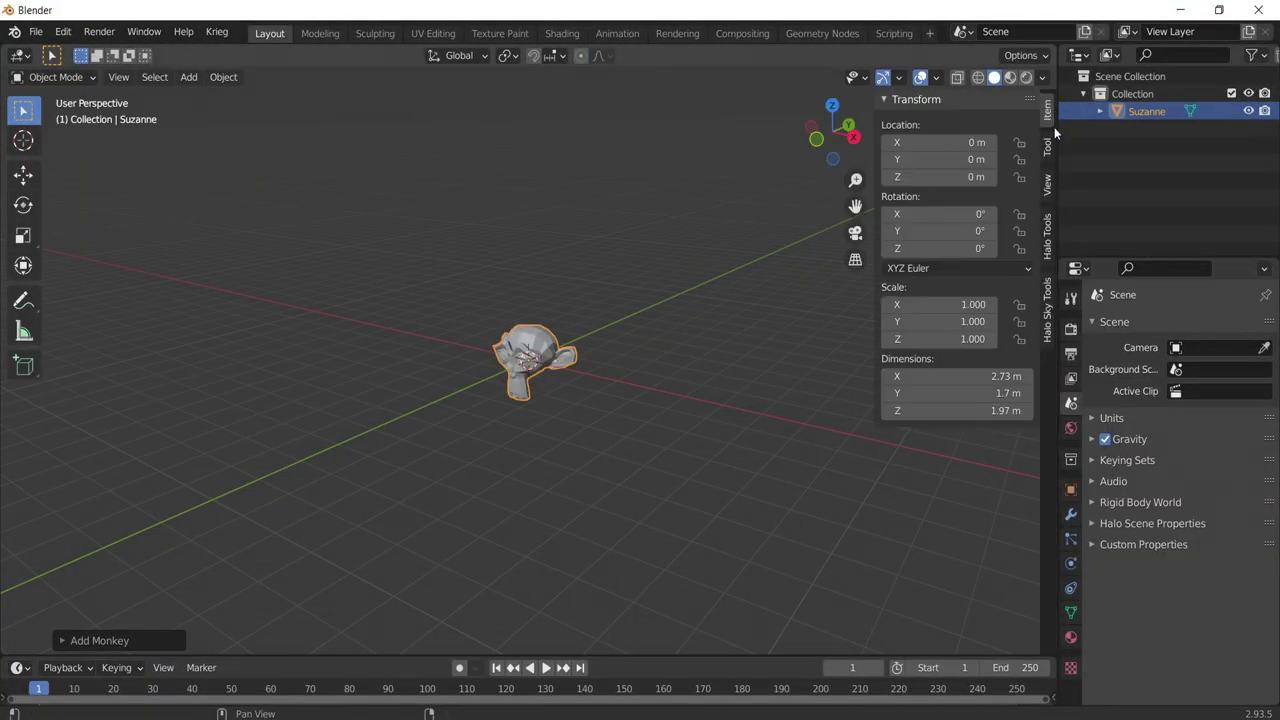
pyautogui.click(1047, 236)
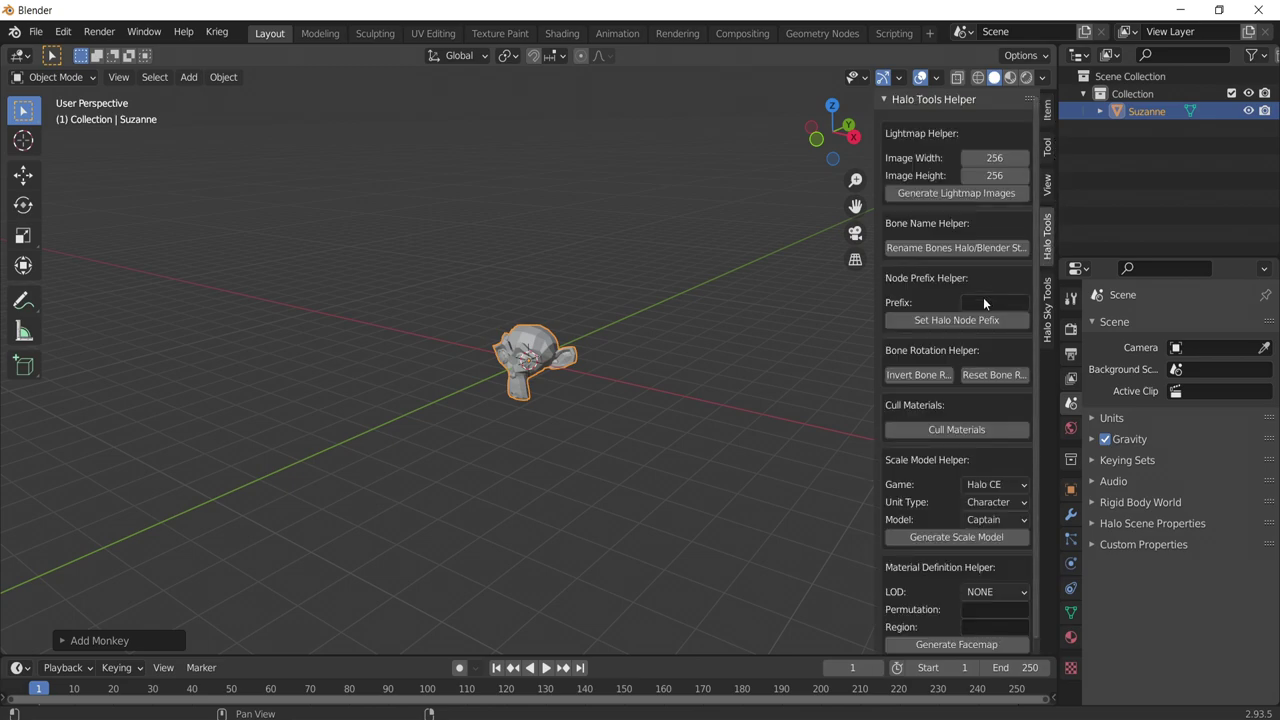
pyautogui.scroll(-1, 946, 343)
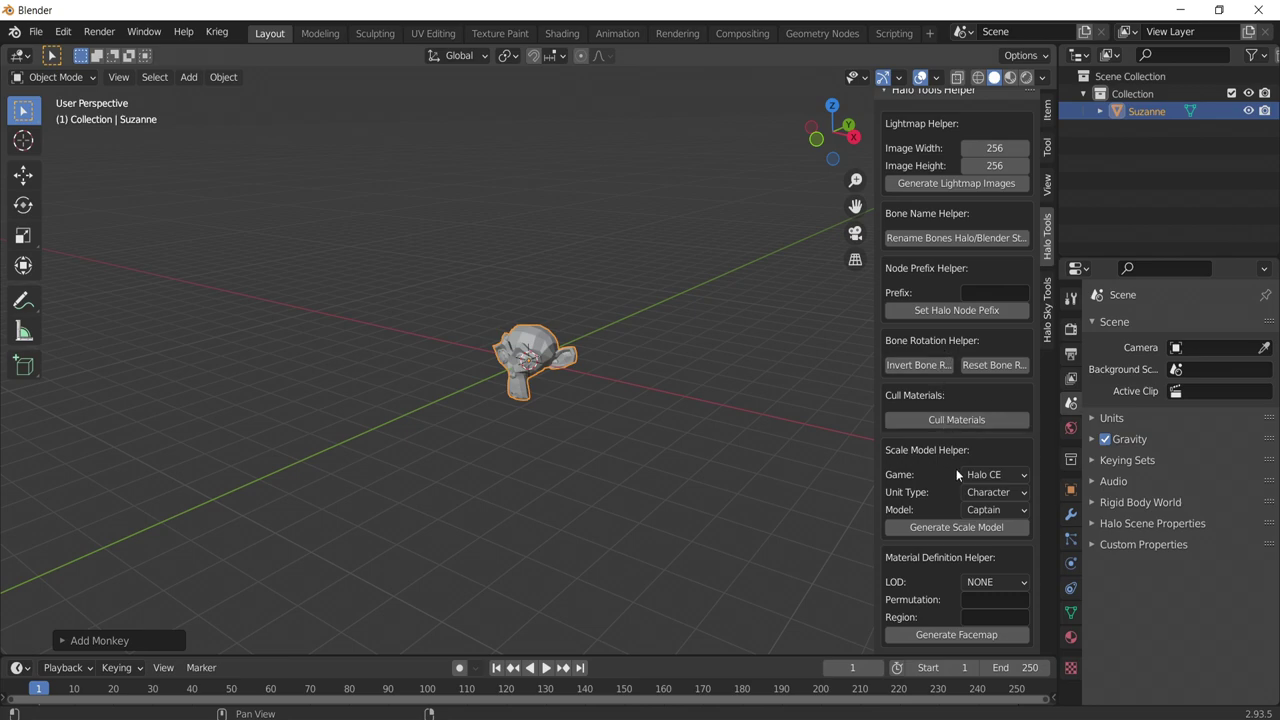
pyautogui.click(990, 474)
pyautogui.click(981, 511)
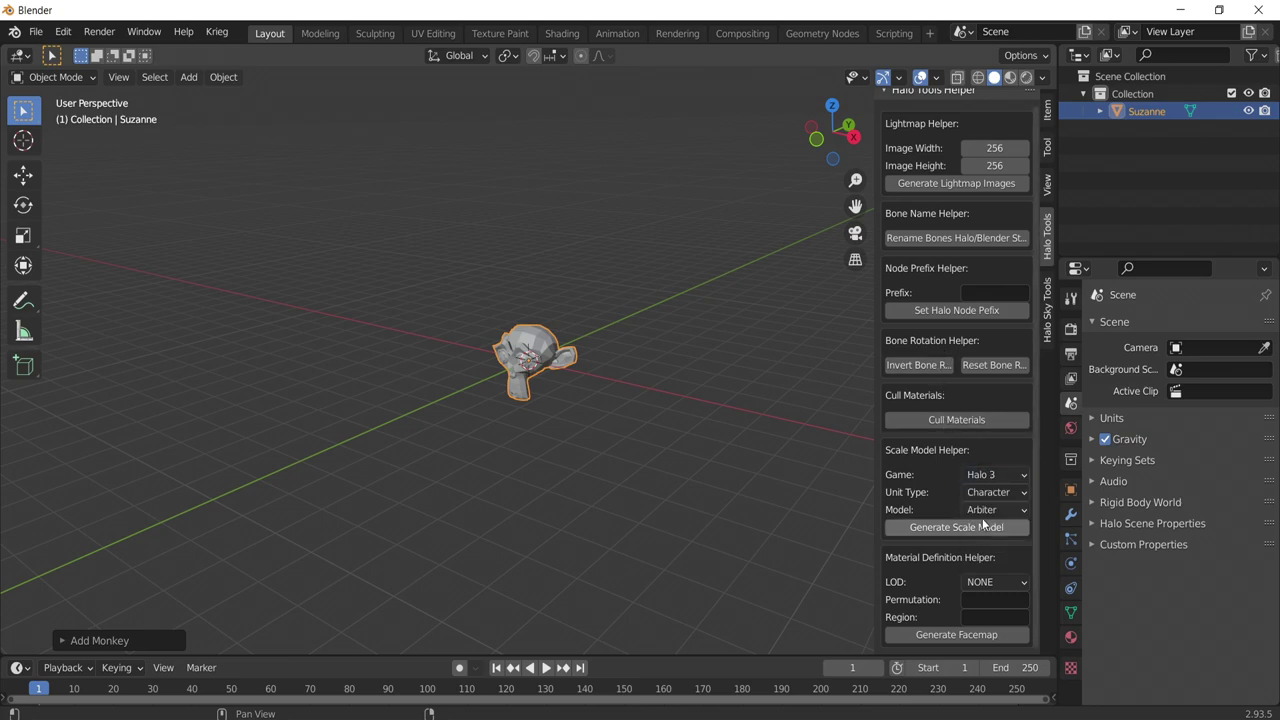
pyautogui.click(983, 512)
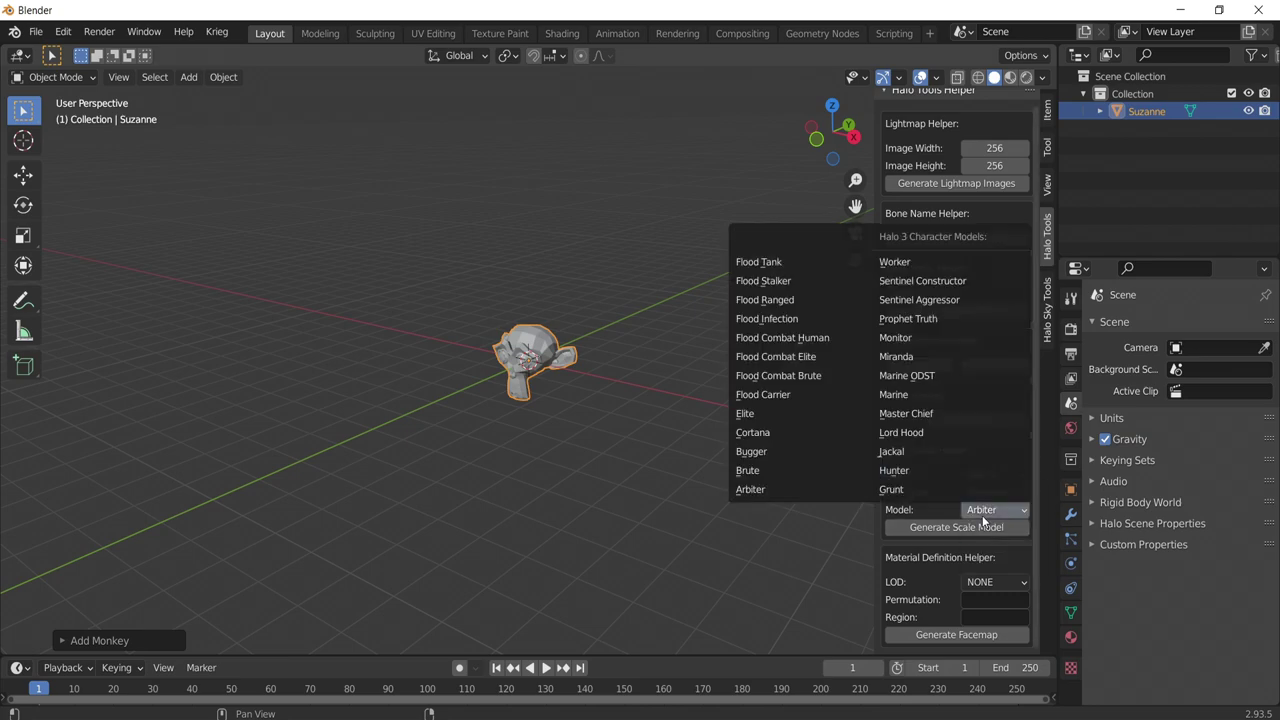
pyautogui.click(941, 418)
pyautogui.click(937, 528)
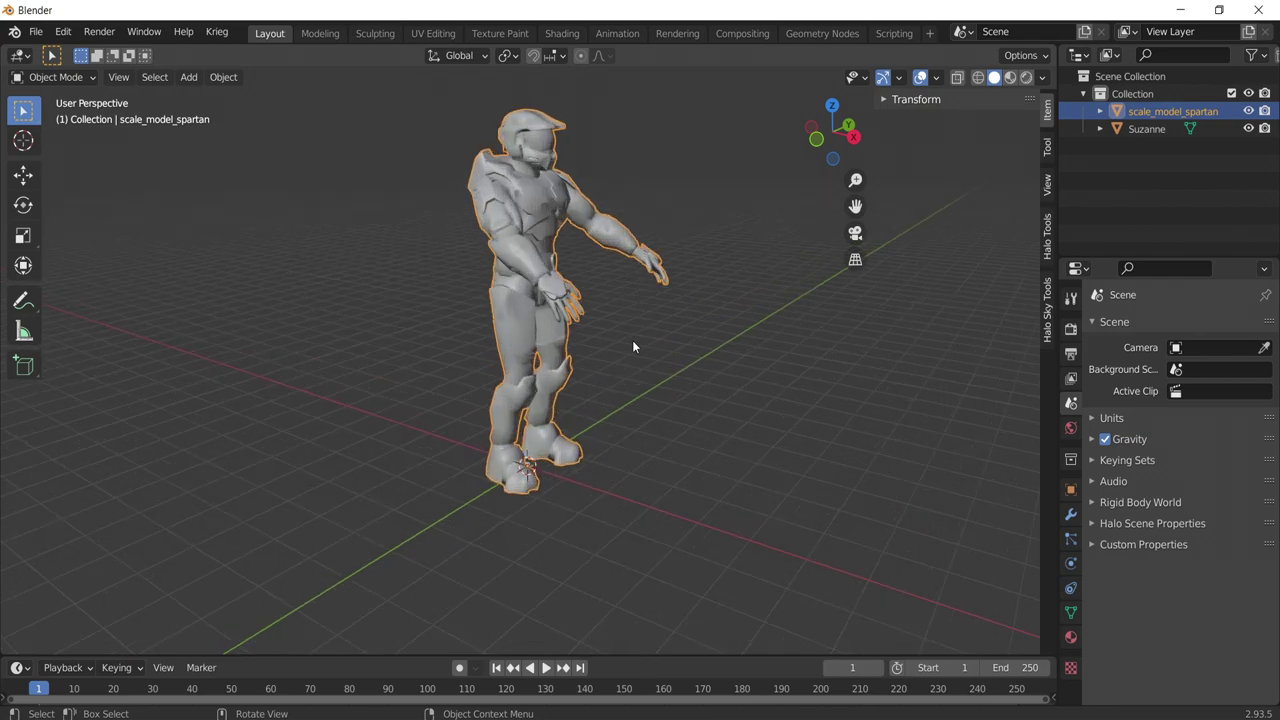
# Scale the monkey mesh up uniformly to about 28.2, sizing it against the Master Chief scale model
pyautogui.click(1116, 131)
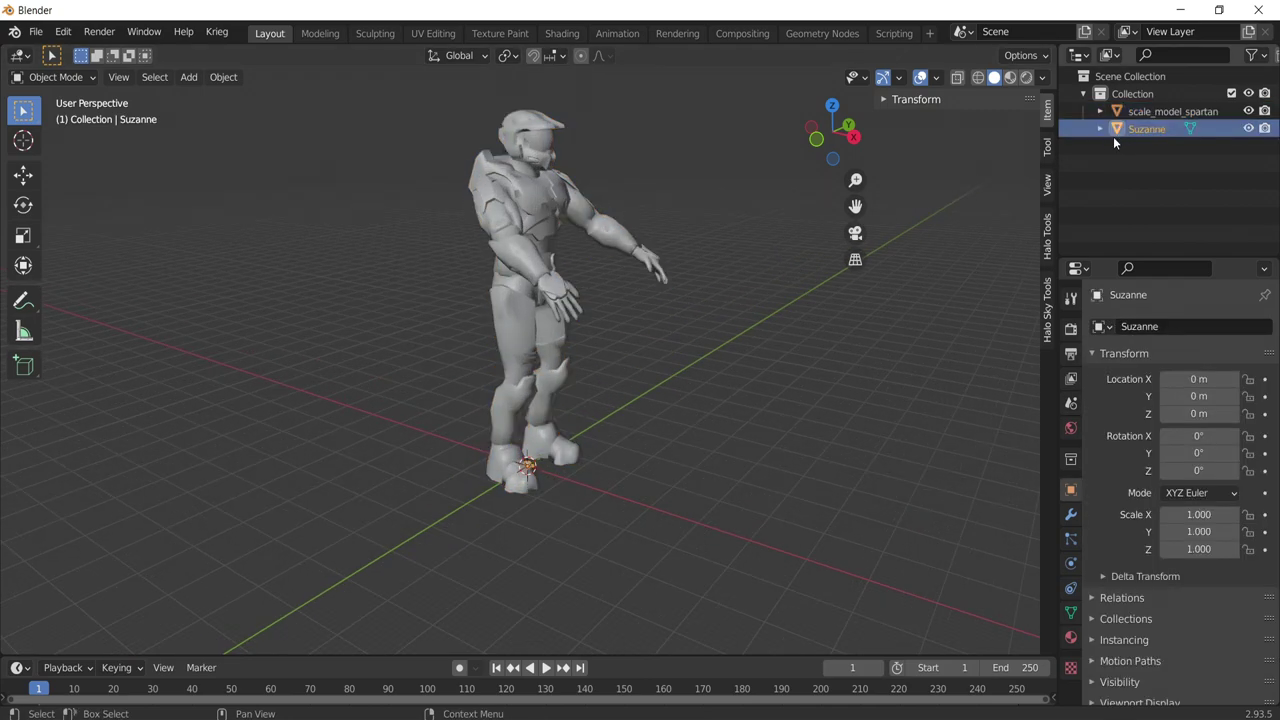
pyautogui.press('s')
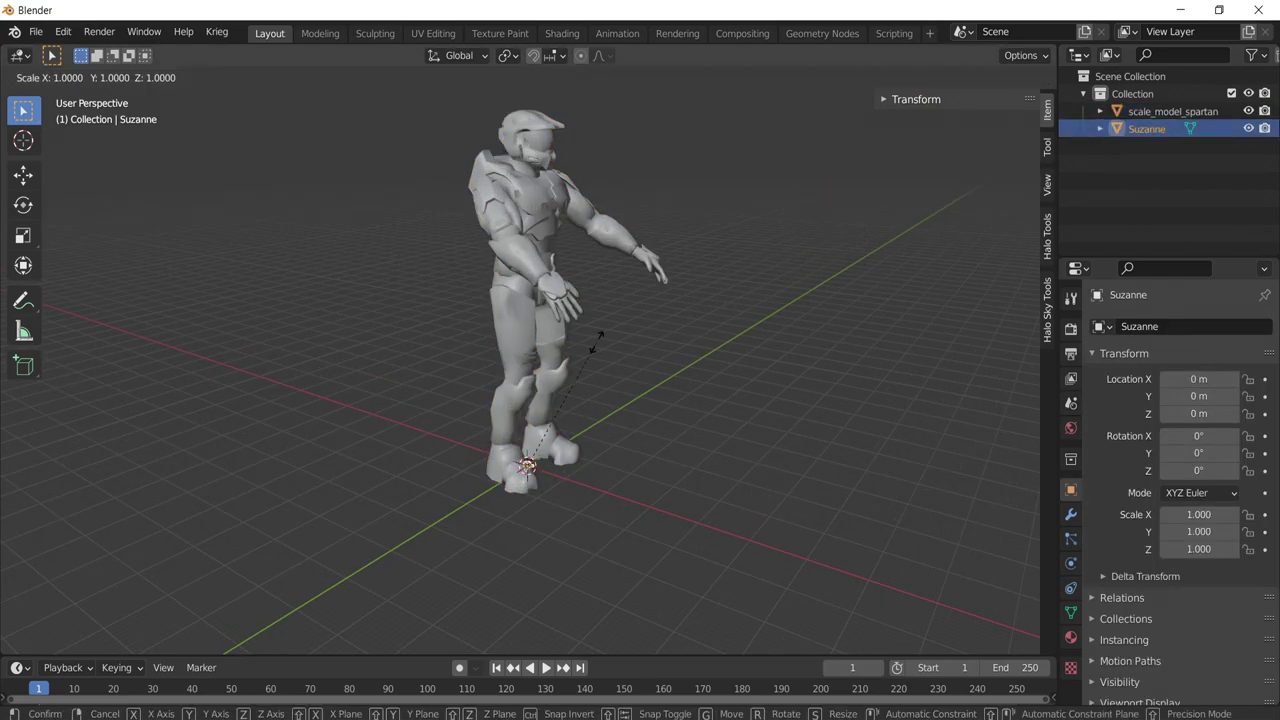
pyautogui.click(948, 210)
pyautogui.press('s')
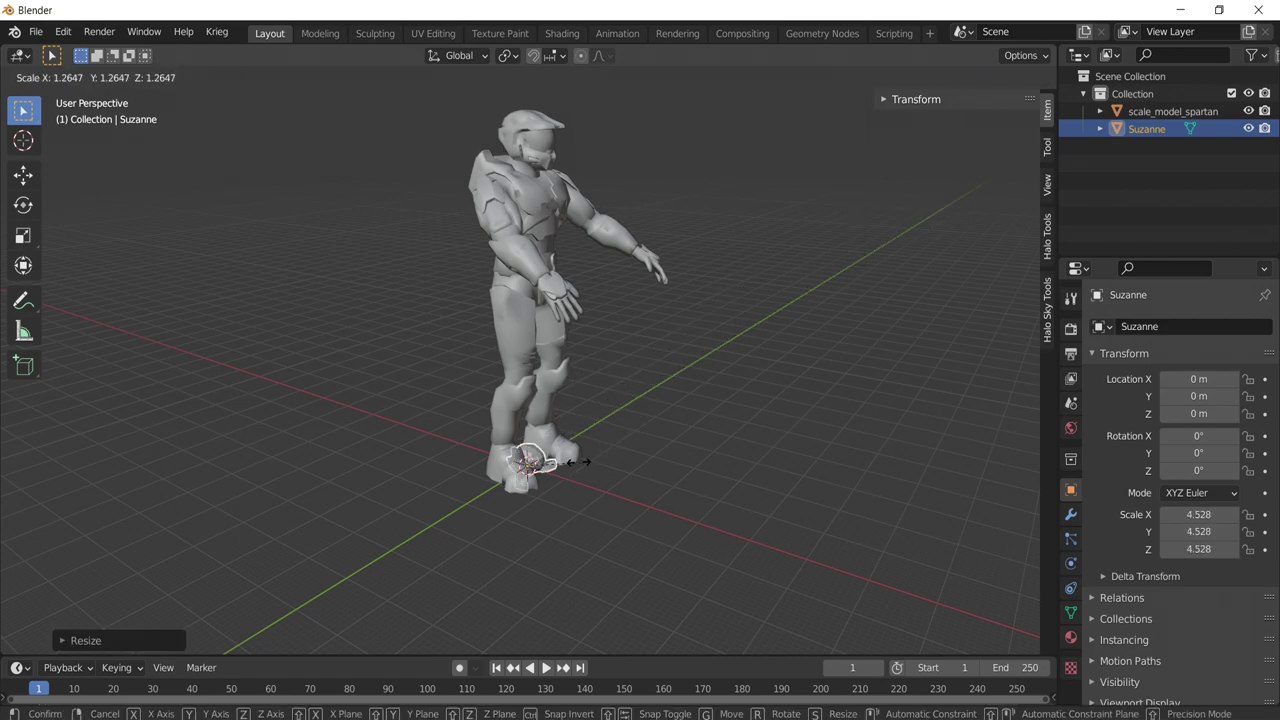
pyautogui.click(822, 426)
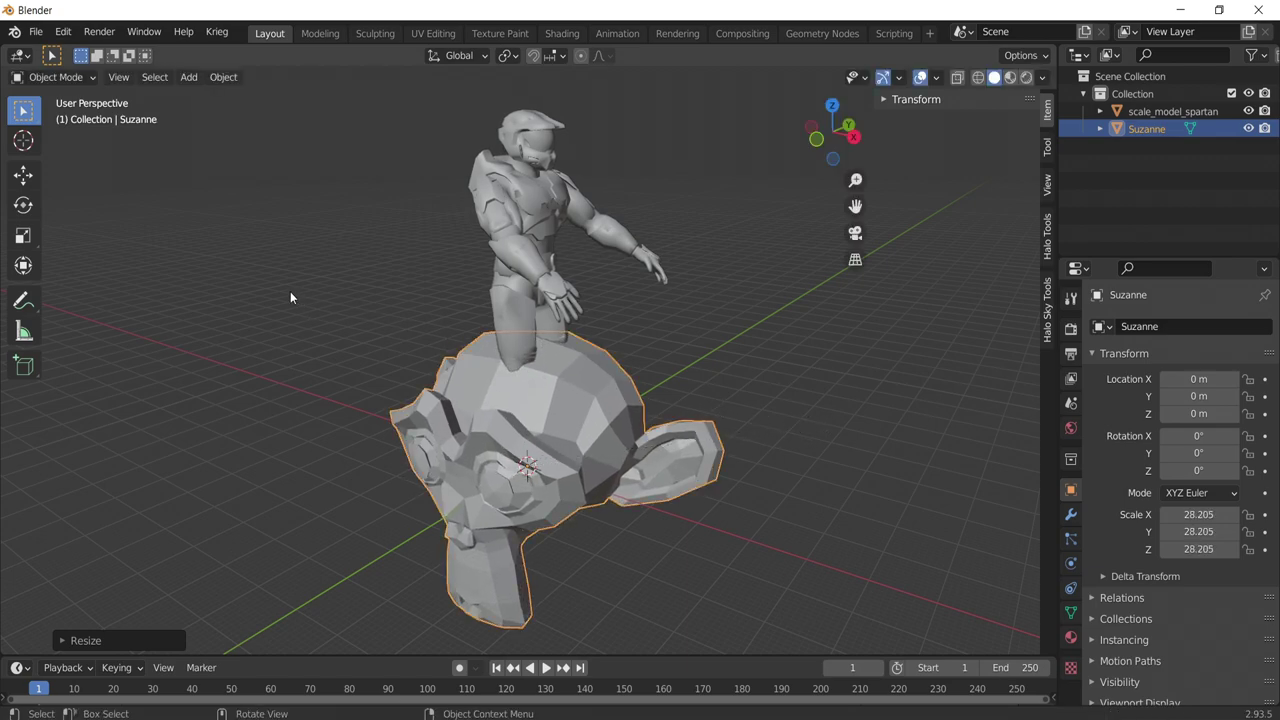
# Set the monkey mesh's Z rotation to 90°
pyautogui.moveTo(326, 347); pyautogui.dragTo(314, 323, button='middle')
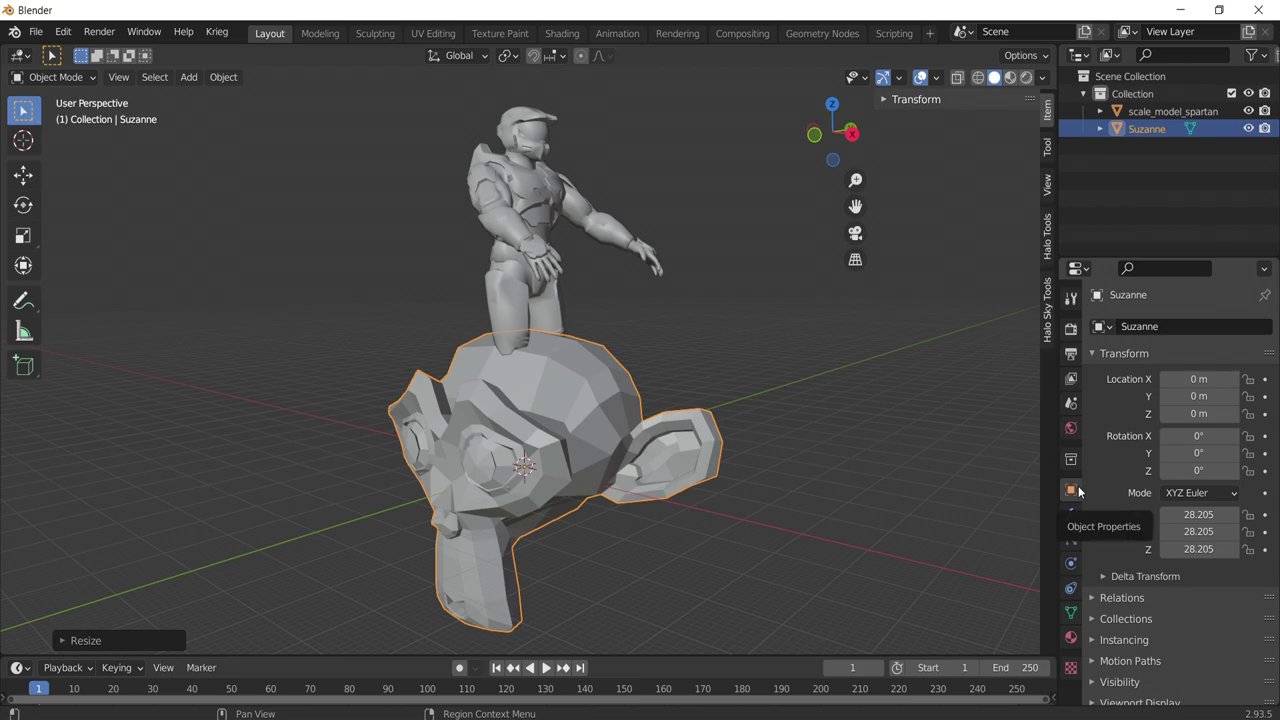
pyautogui.click(1184, 471)
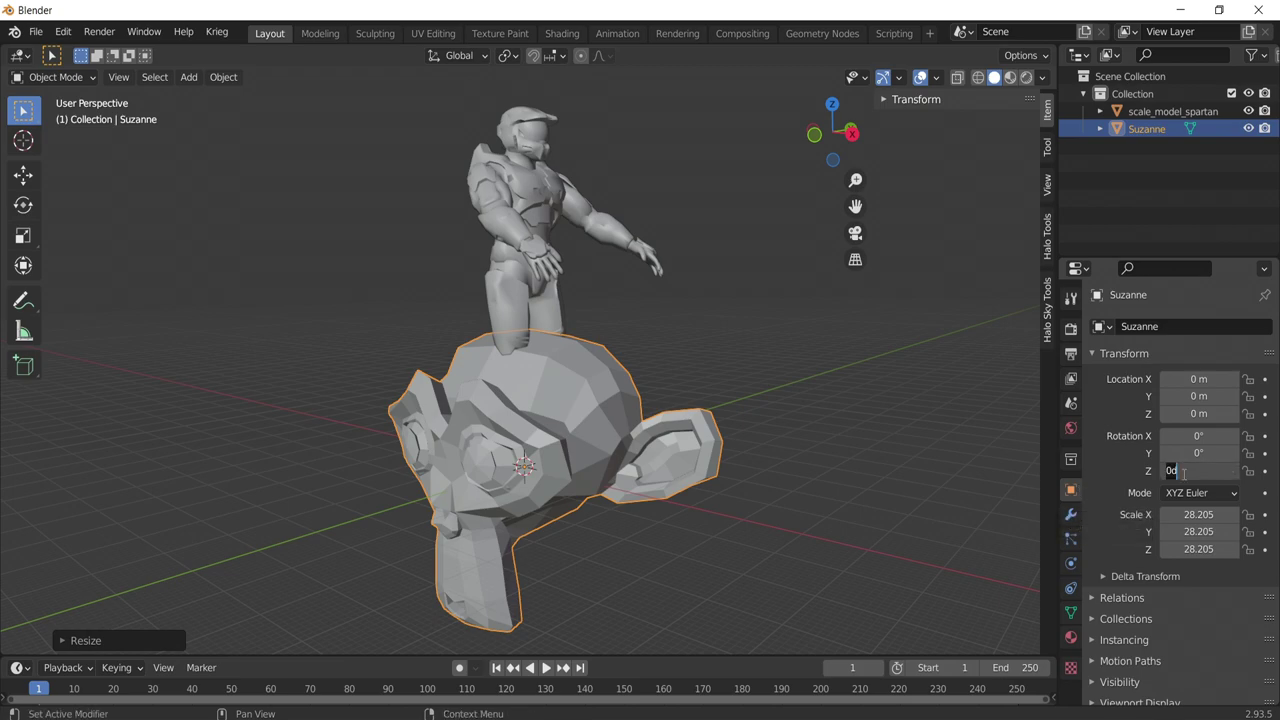
pyautogui.press('Return')
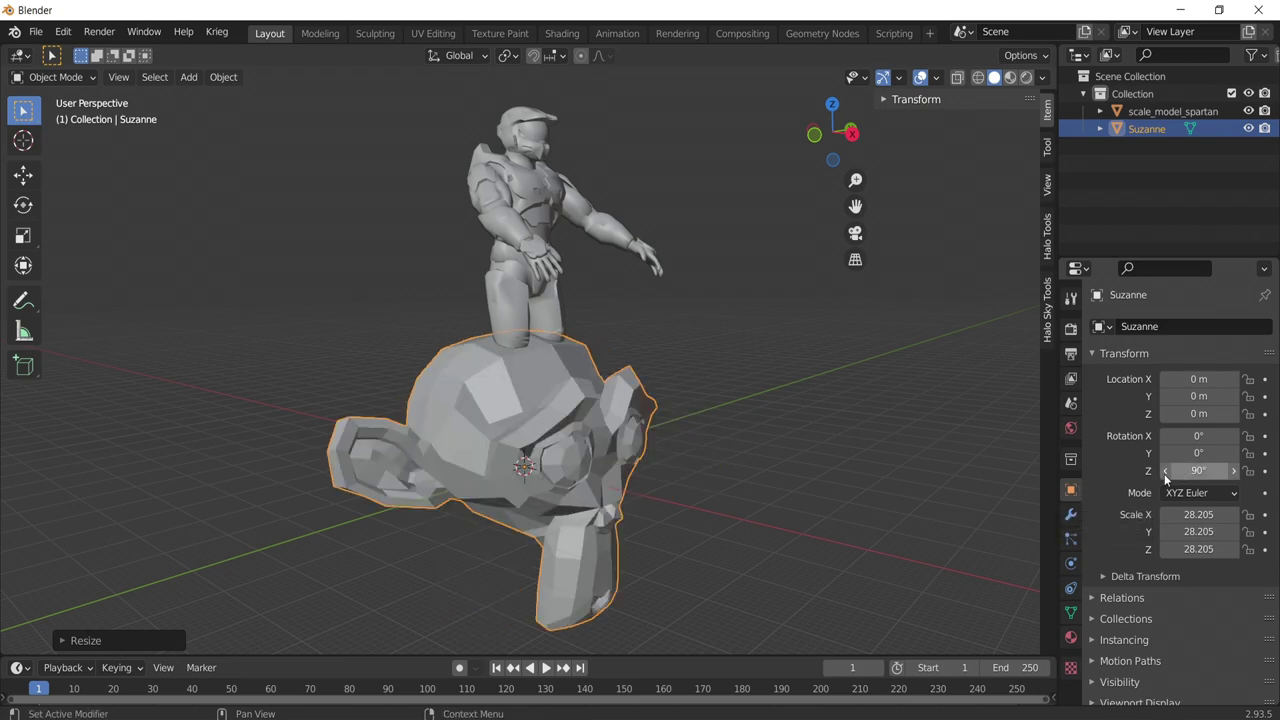
# Delete the Master Chief scale model from the scene and collapse the Halo Tools helper options
pyautogui.moveTo(814, 473); pyautogui.dragTo(518, 202, button='middle')
pyautogui.click(518, 202)
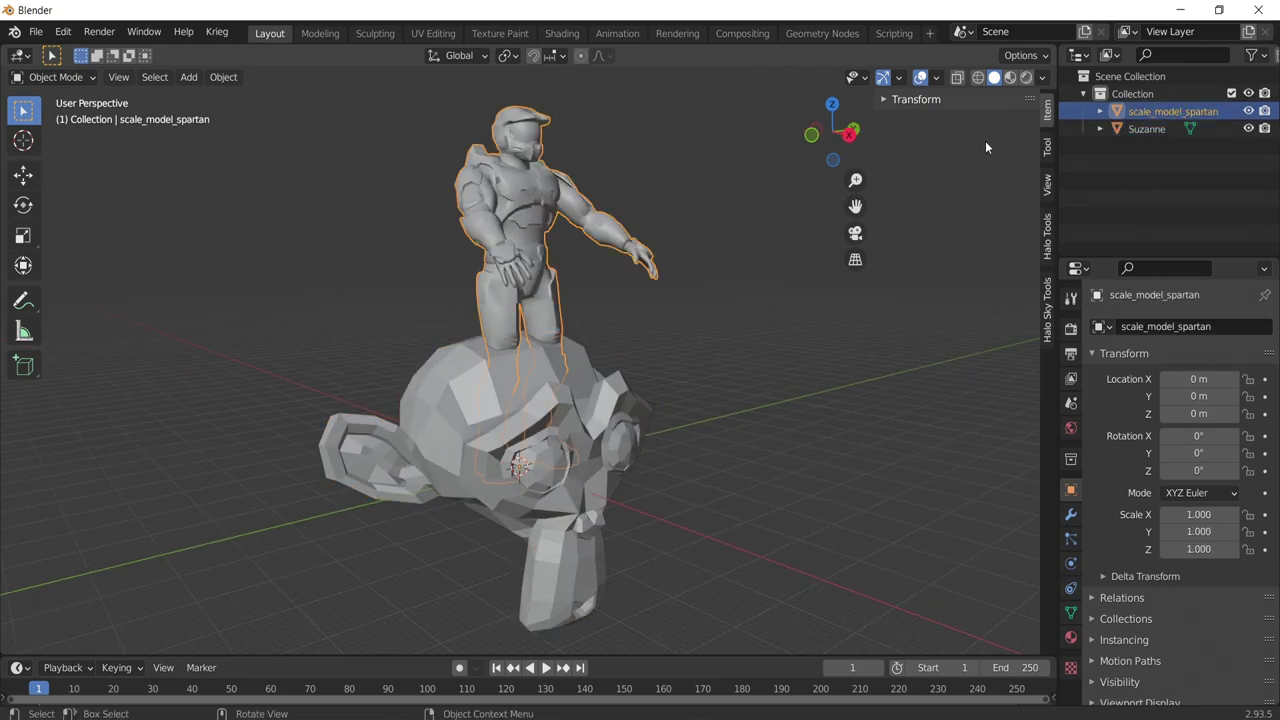
pyautogui.rightClick(1158, 112)
pyautogui.click(1118, 164)
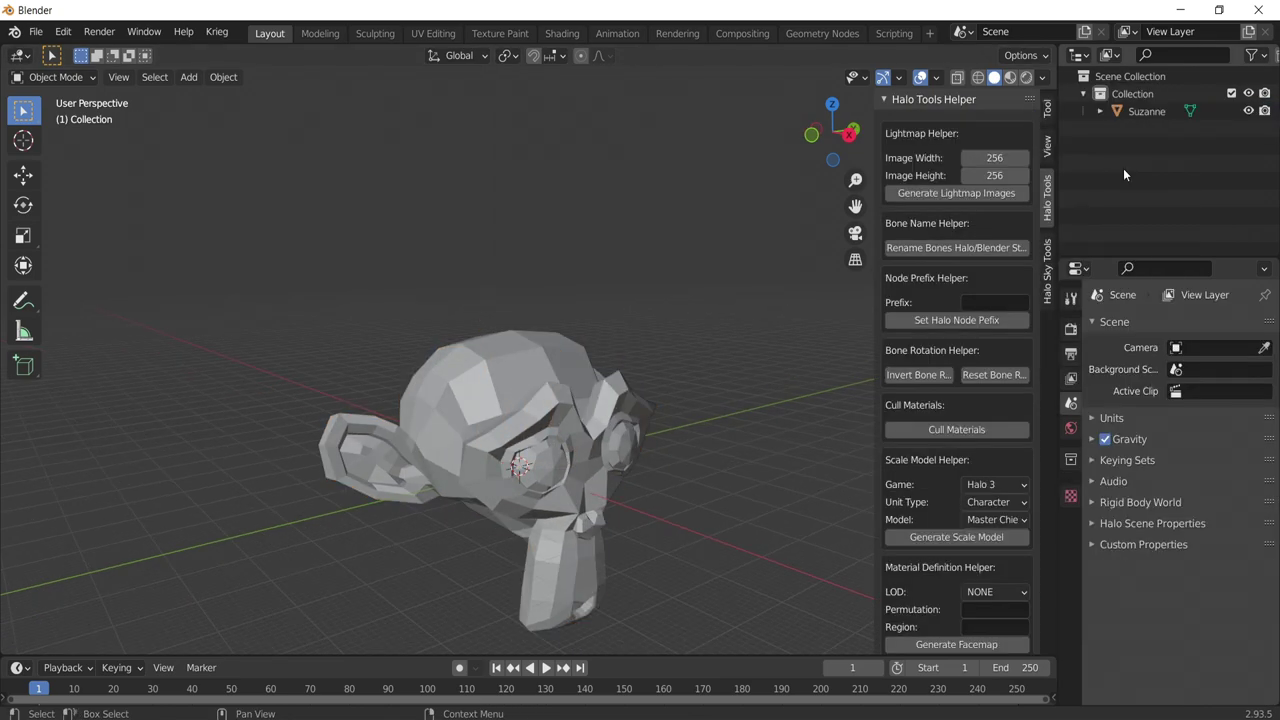
pyautogui.click(966, 100)
# Add an armature to the scene at the monkey mesh's origin
pyautogui.moveTo(768, 427)
pyautogui.mouseDown(button='middle')
pyautogui.moveTo(780, 428)
pyautogui.moveTo(754, 436)
pyautogui.moveTo(759, 418)
pyautogui.mouseUp(button='middle')
pyautogui.scroll(-2, 759, 439)
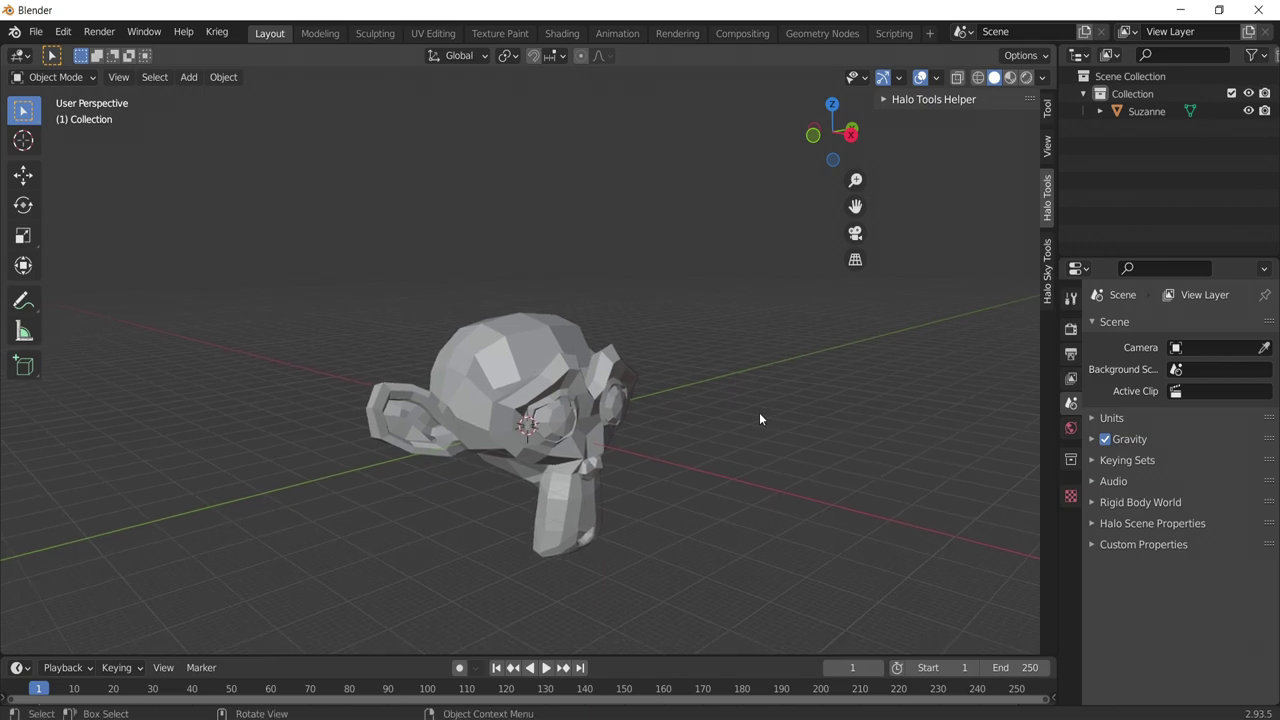
pyautogui.moveTo(759, 419); pyautogui.dragTo(766, 412, button='middle')
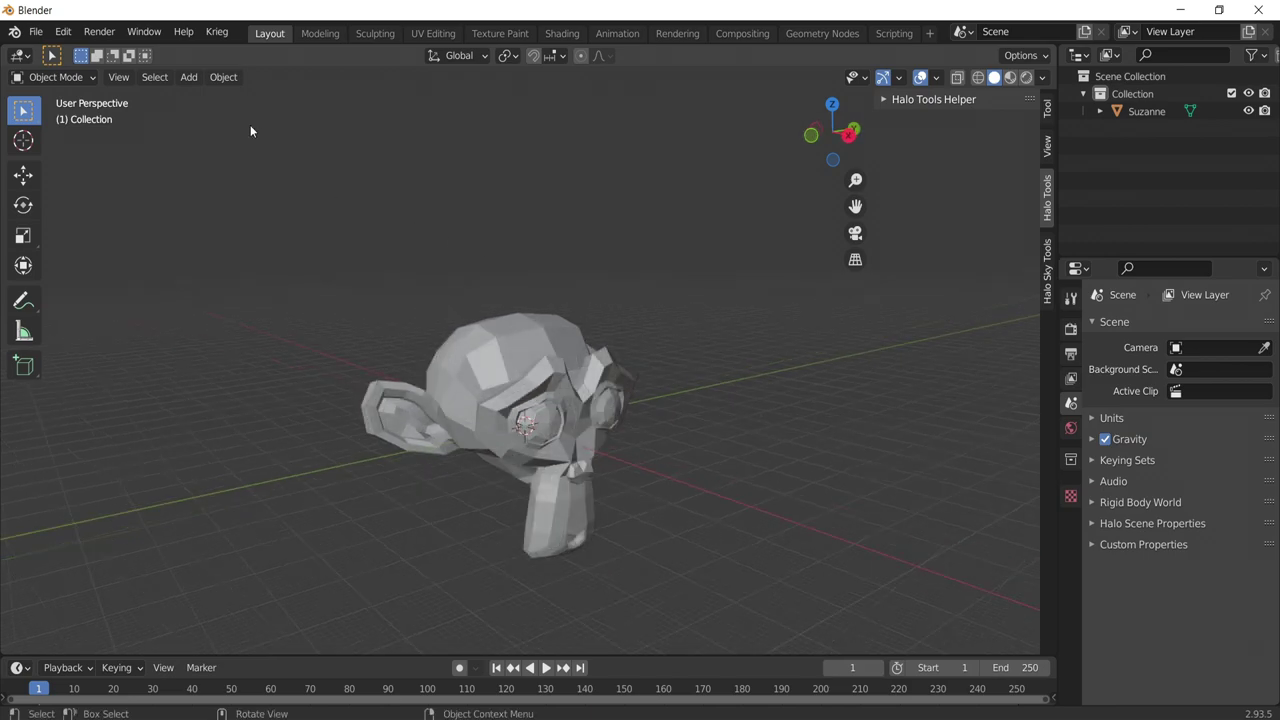
pyautogui.click(186, 77)
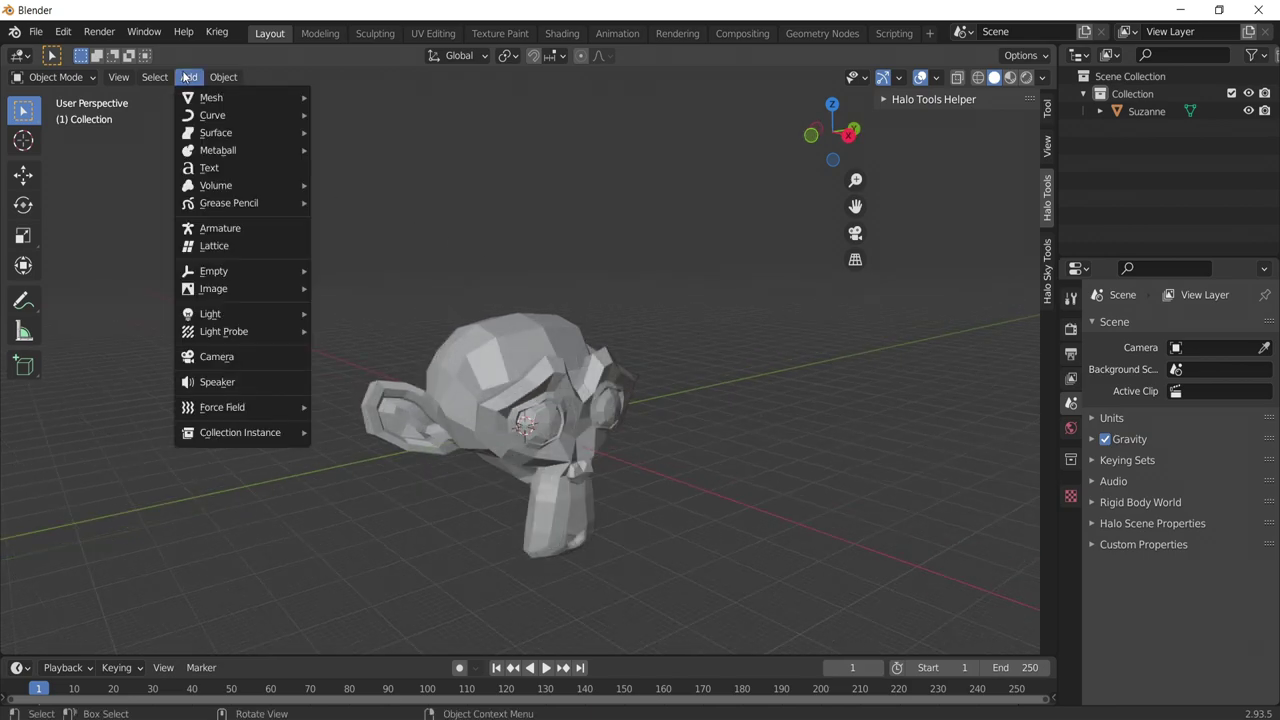
pyautogui.click(211, 228)
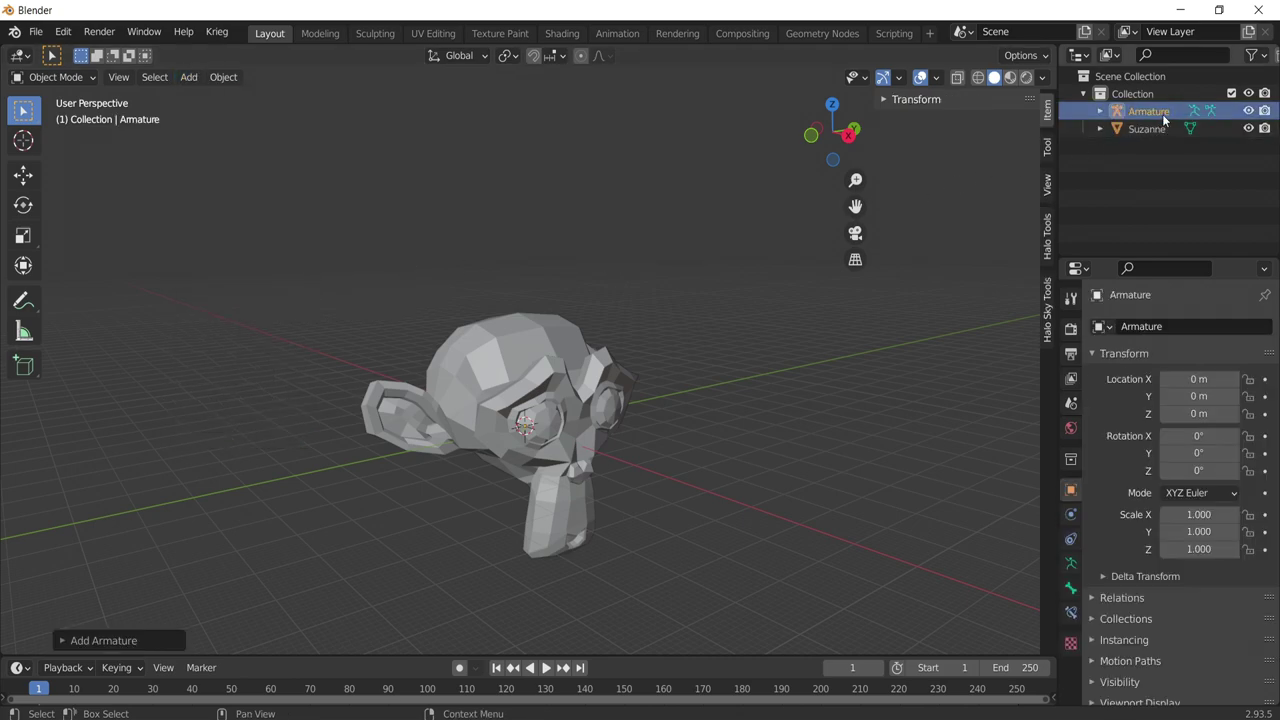
# Parent the monkey mesh to the armature as an armature deform, with the armature as the active object
pyautogui.click(1100, 111)
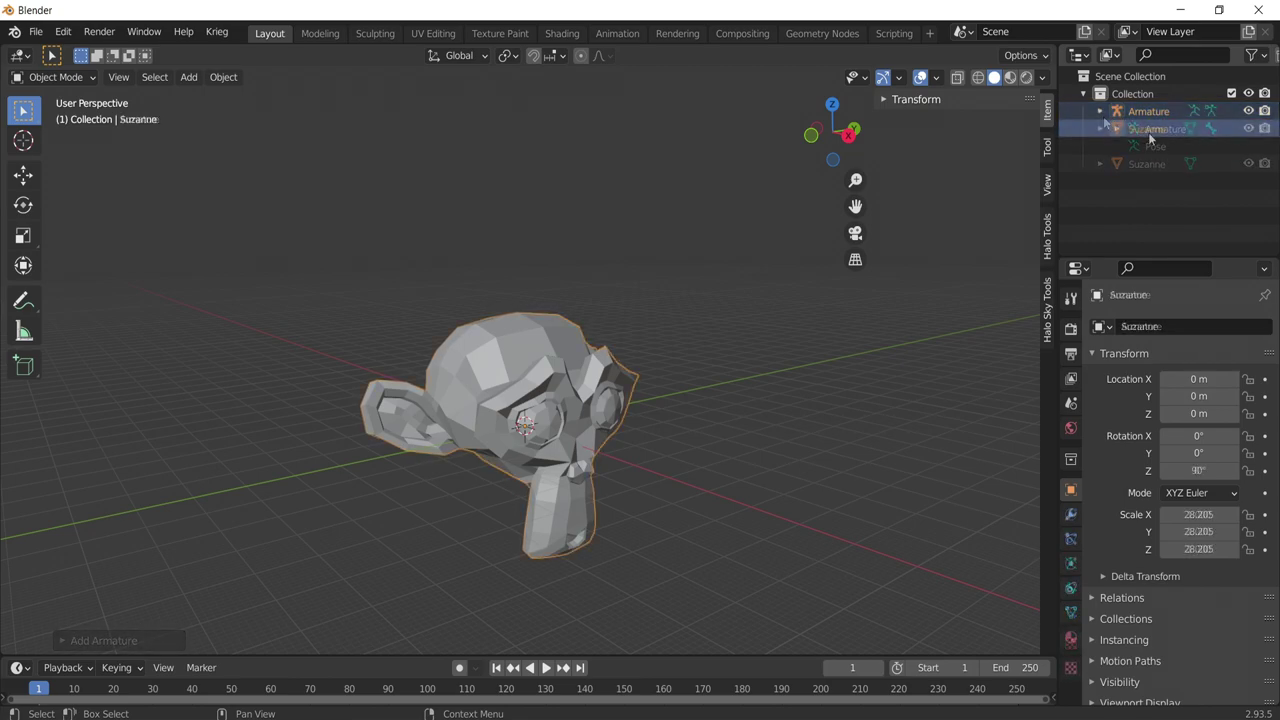
pyautogui.click(1148, 112)
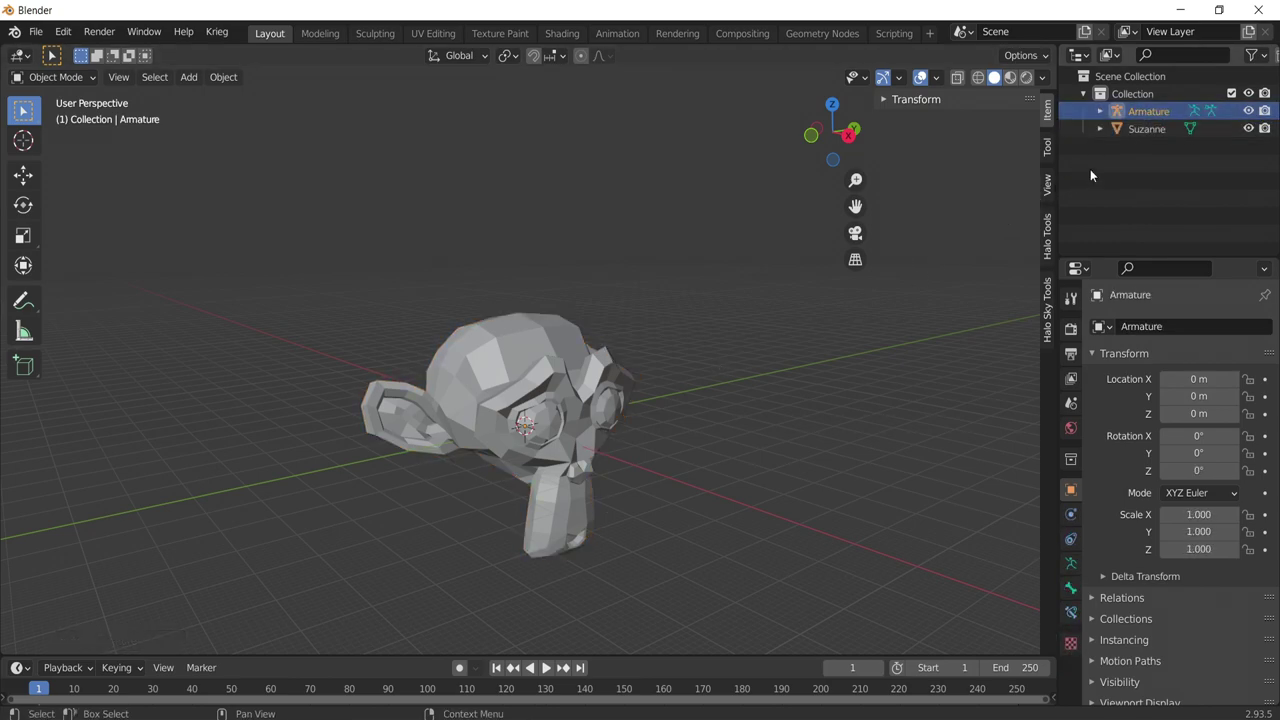
pyautogui.keyDown('shift'); pyautogui.click(1144, 128); pyautogui.keyUp('shift')
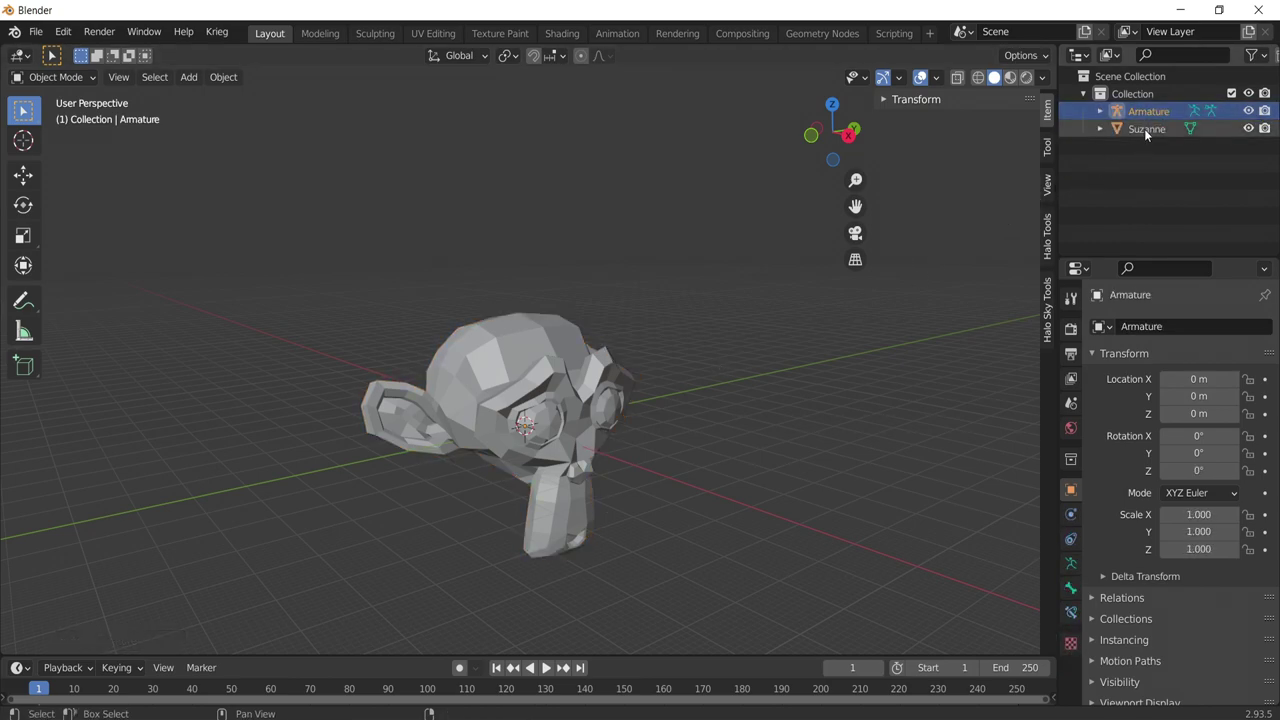
pyautogui.click(213, 82)
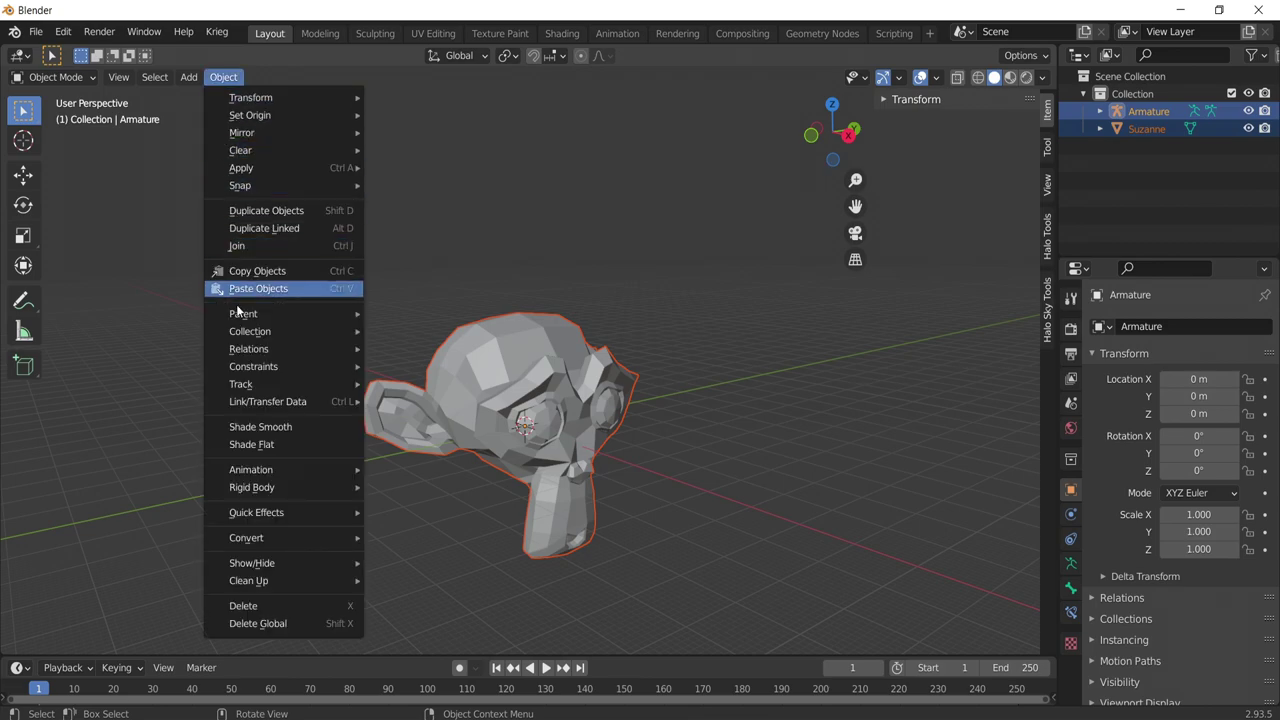
pyautogui.moveTo(240, 316)
pyautogui.click(446, 350)
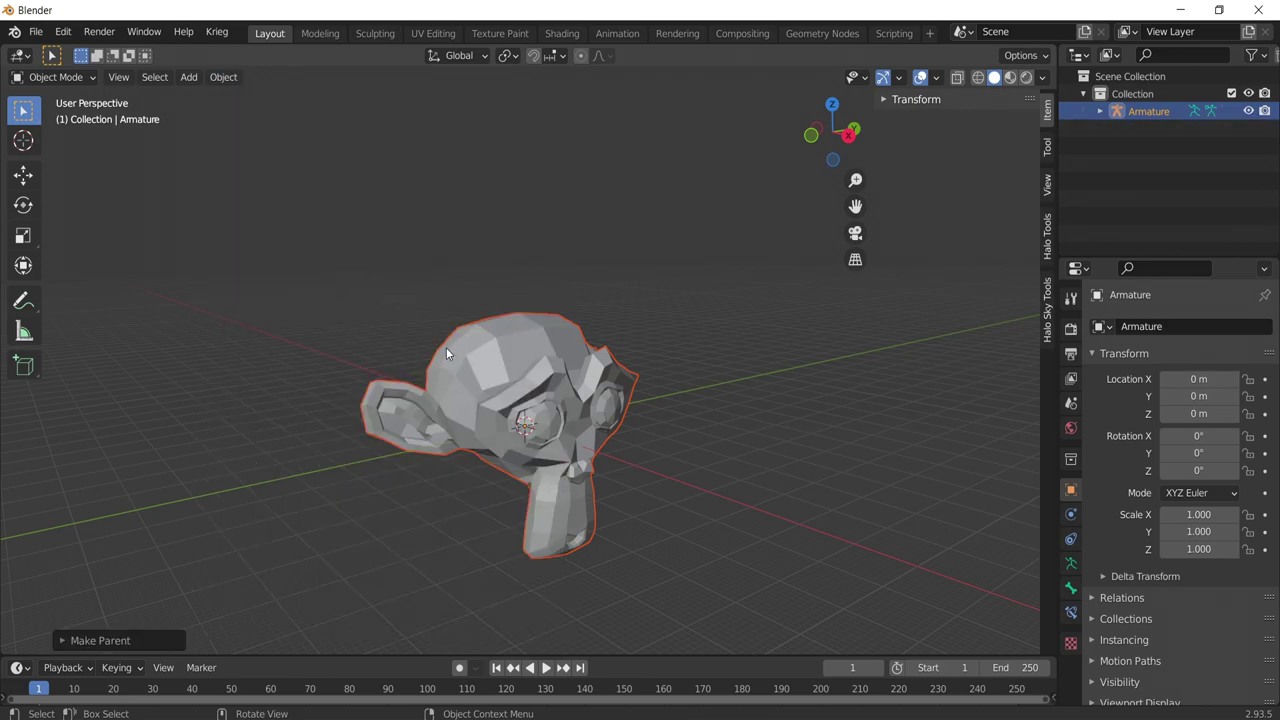
# Select the monkey mesh and expand the armature's hierarchy to check the parenting
pyautogui.moveTo(482, 380)
pyautogui.mouseDown(button='middle')
pyautogui.moveTo(423, 383)
pyautogui.moveTo(480, 375)
pyautogui.mouseUp(button='middle')
pyautogui.click(486, 372)
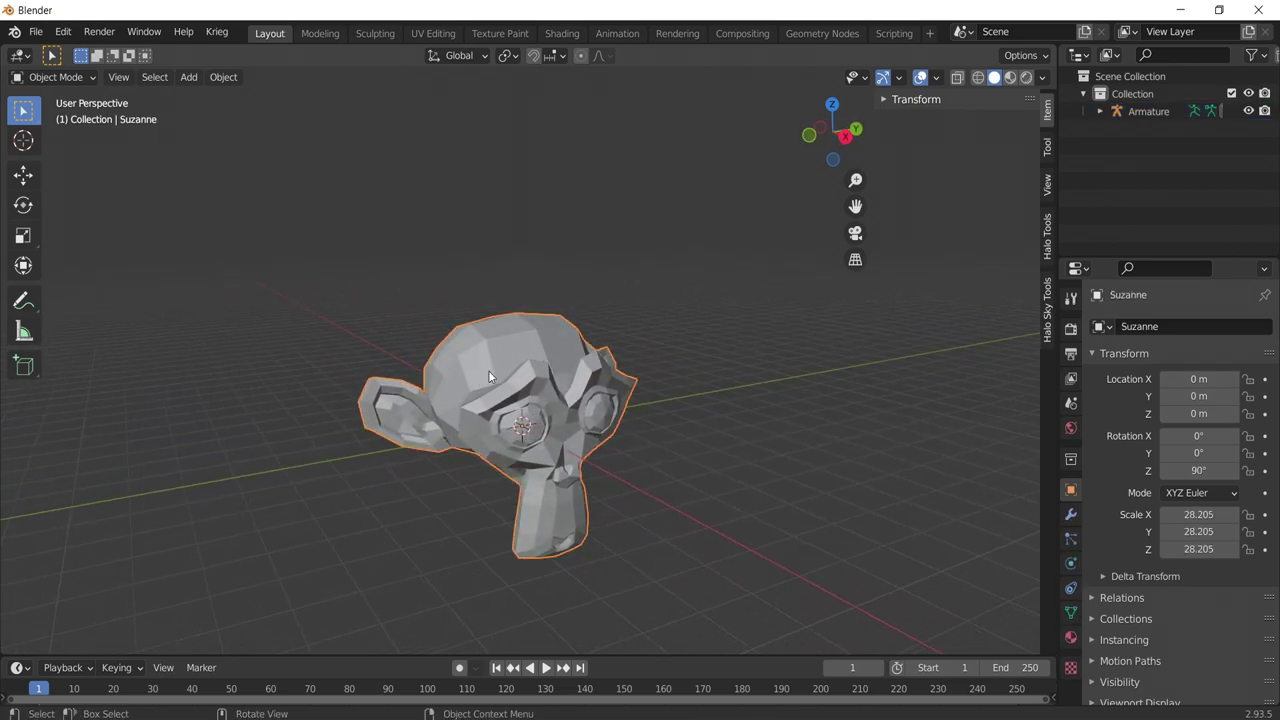
pyautogui.click(1100, 111)
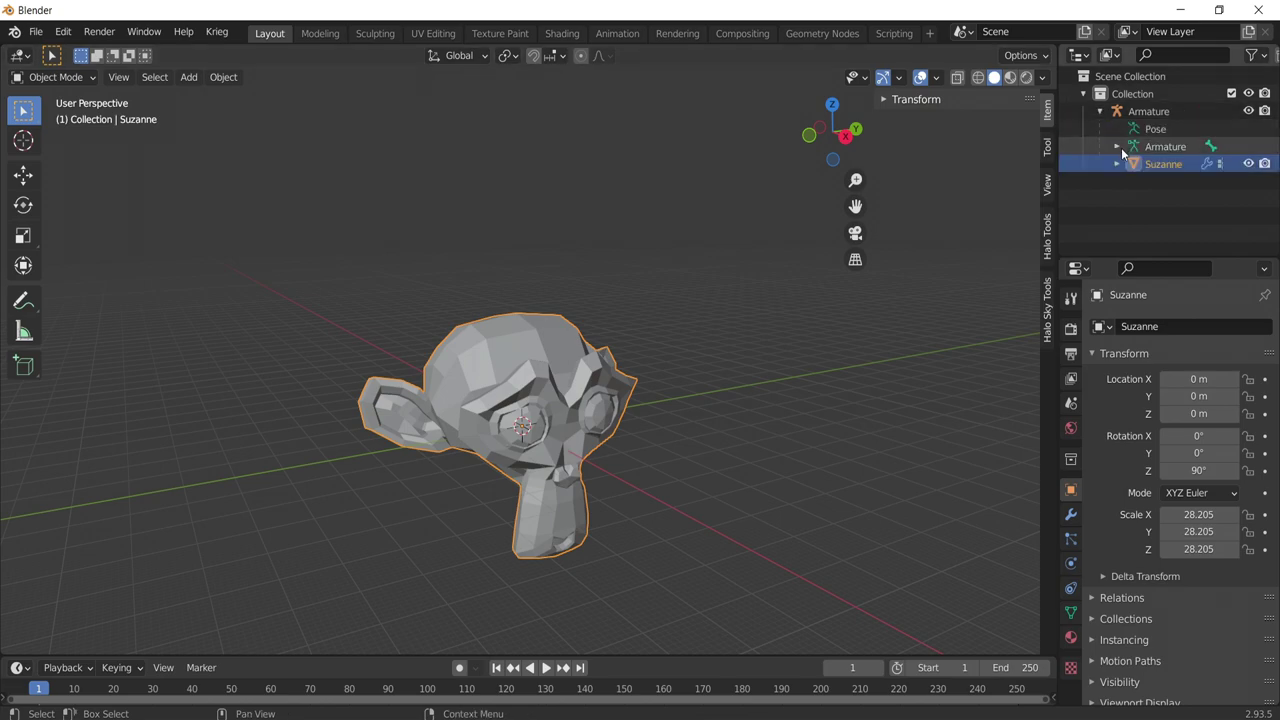
pyautogui.click(1119, 147)
pyautogui.click(1119, 147)
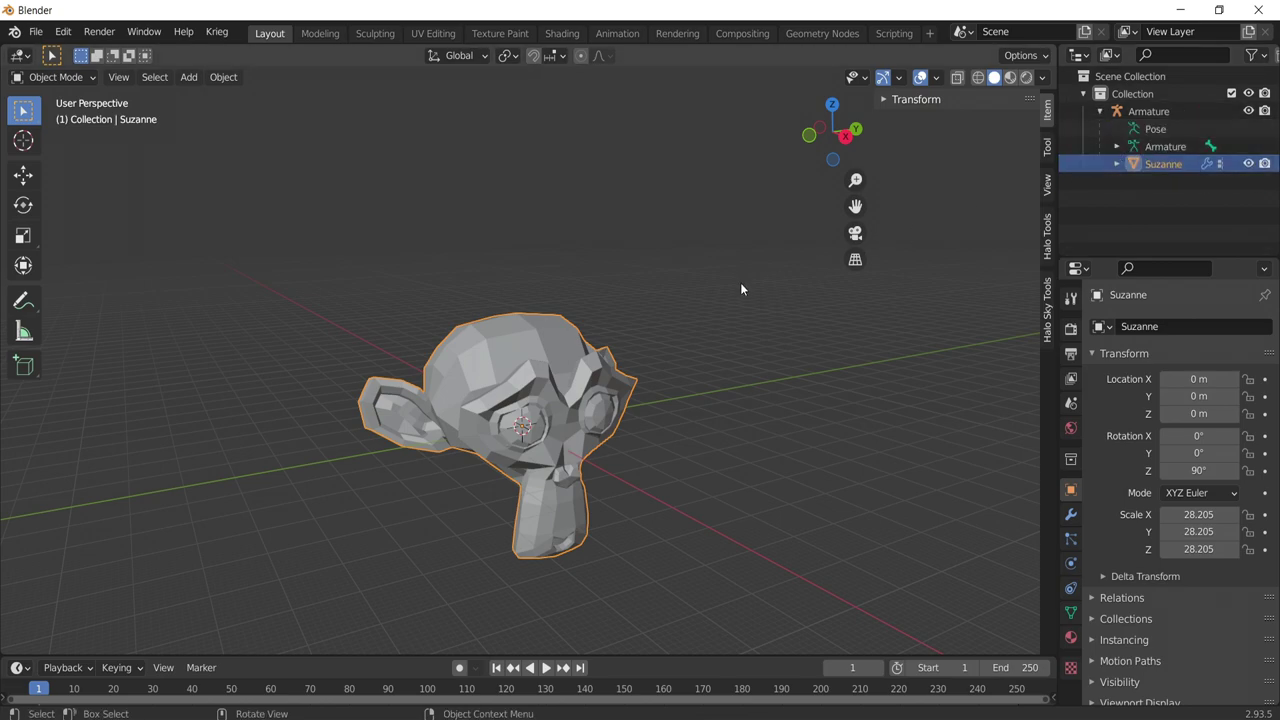
pyautogui.moveTo(740, 282); pyautogui.dragTo(775, 289, button='middle')
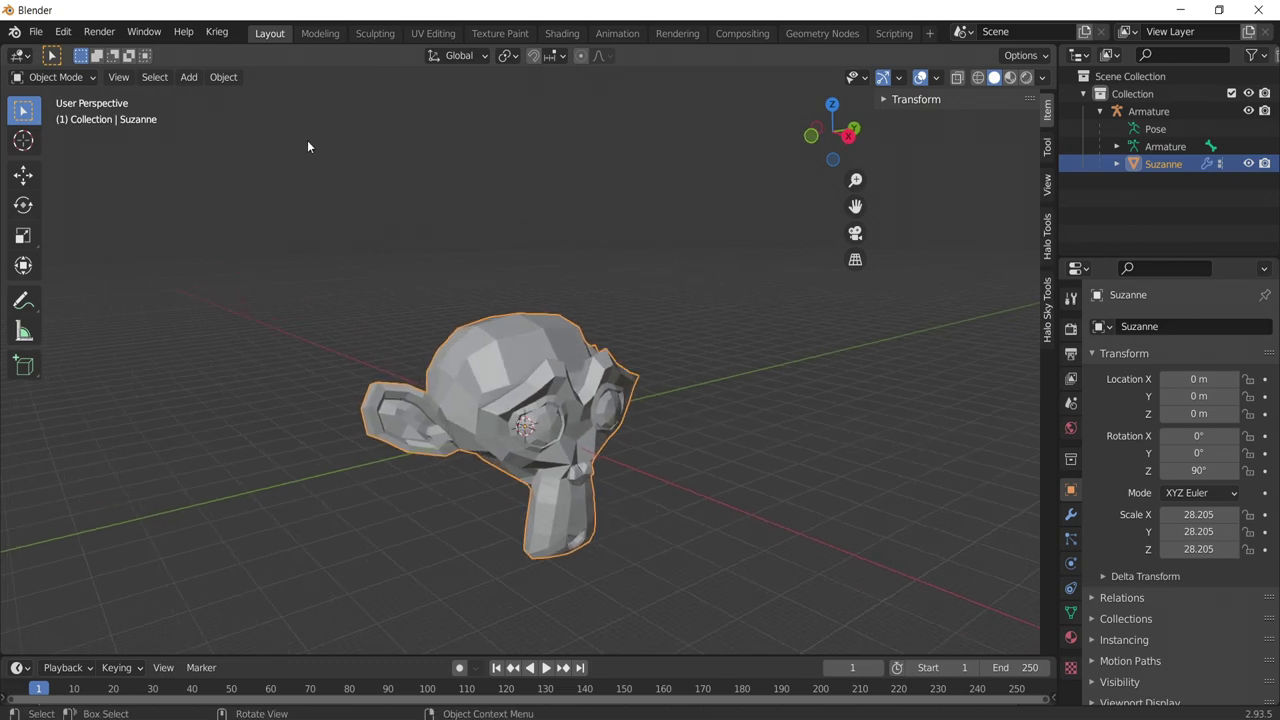
# Start exporting the scene as a Halo Jointed Model Skeleton (.jms) file
pyautogui.click(35, 31)
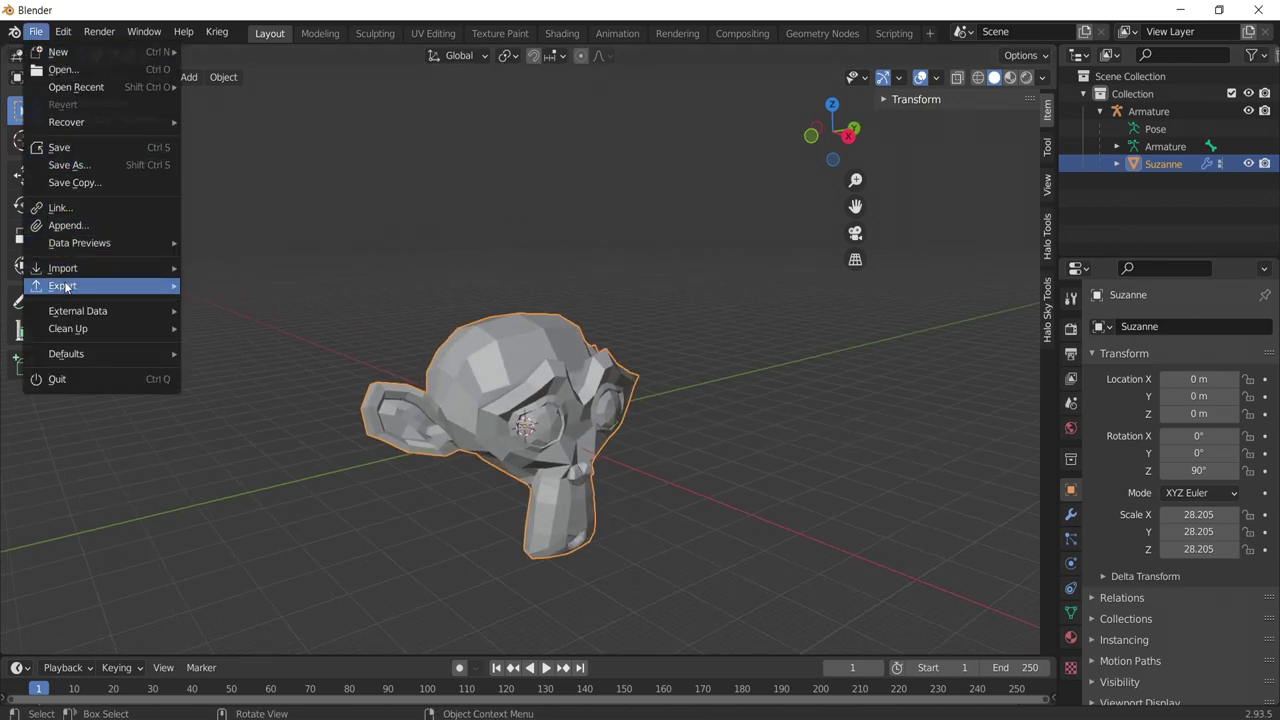
pyautogui.moveTo(66, 288)
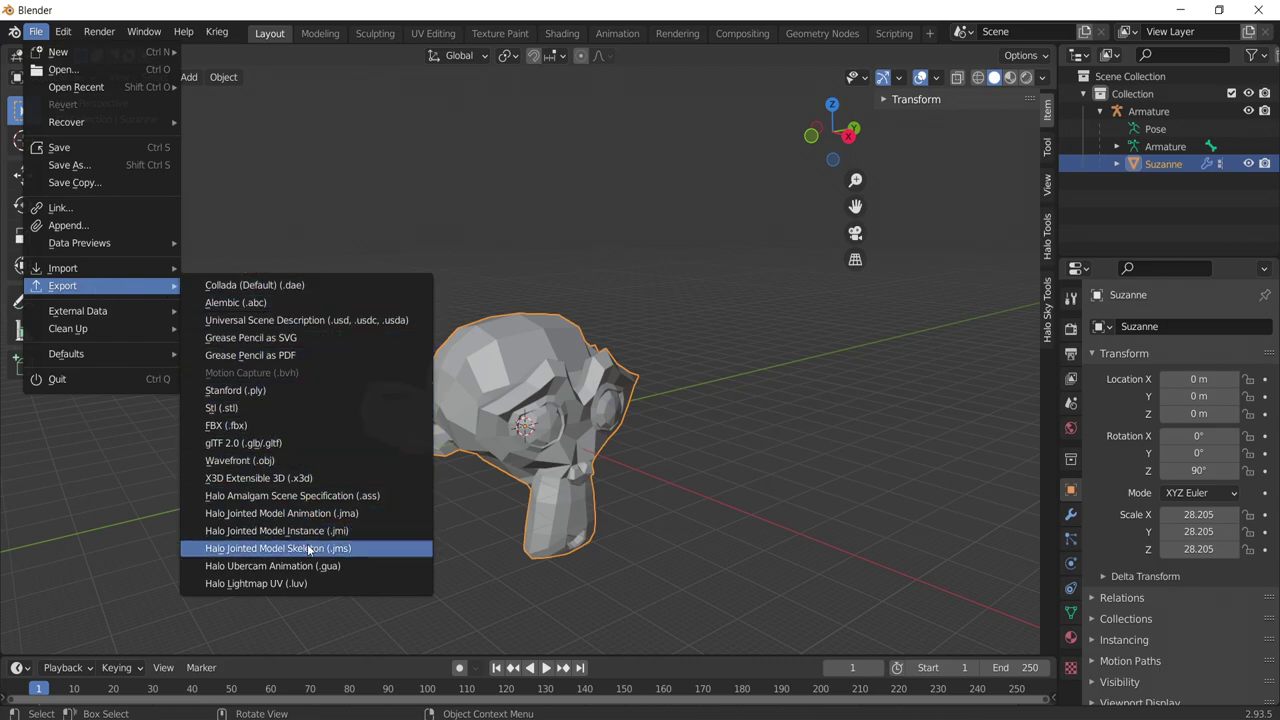
pyautogui.click(290, 548)
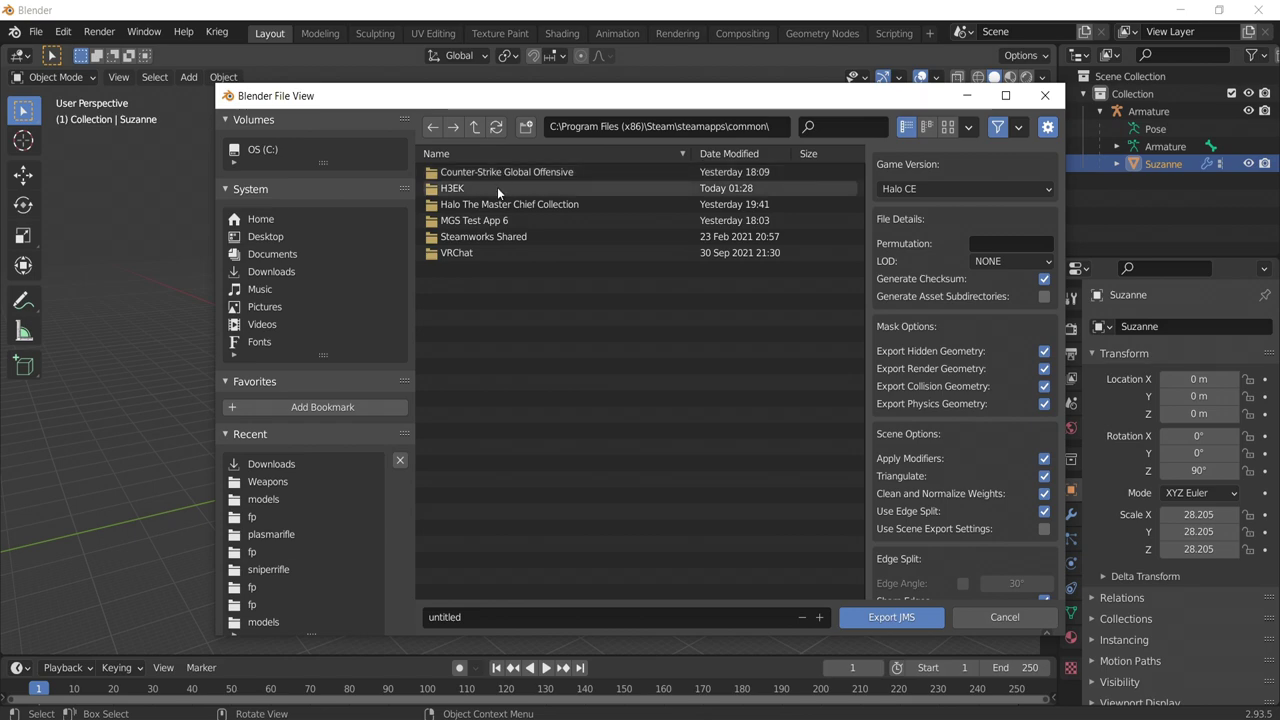
# Set the export location to the H3EK\data\bean\objects\levels\shared folder
pyautogui.click(497, 187)
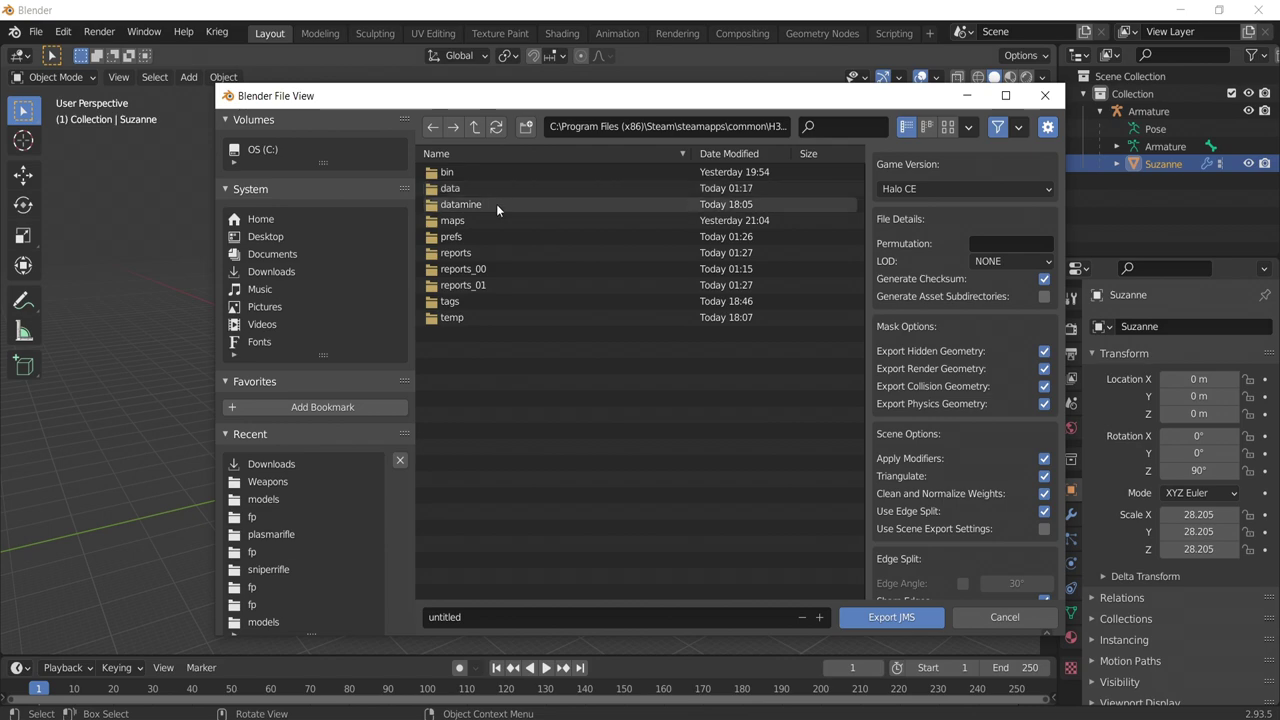
pyautogui.click(470, 189)
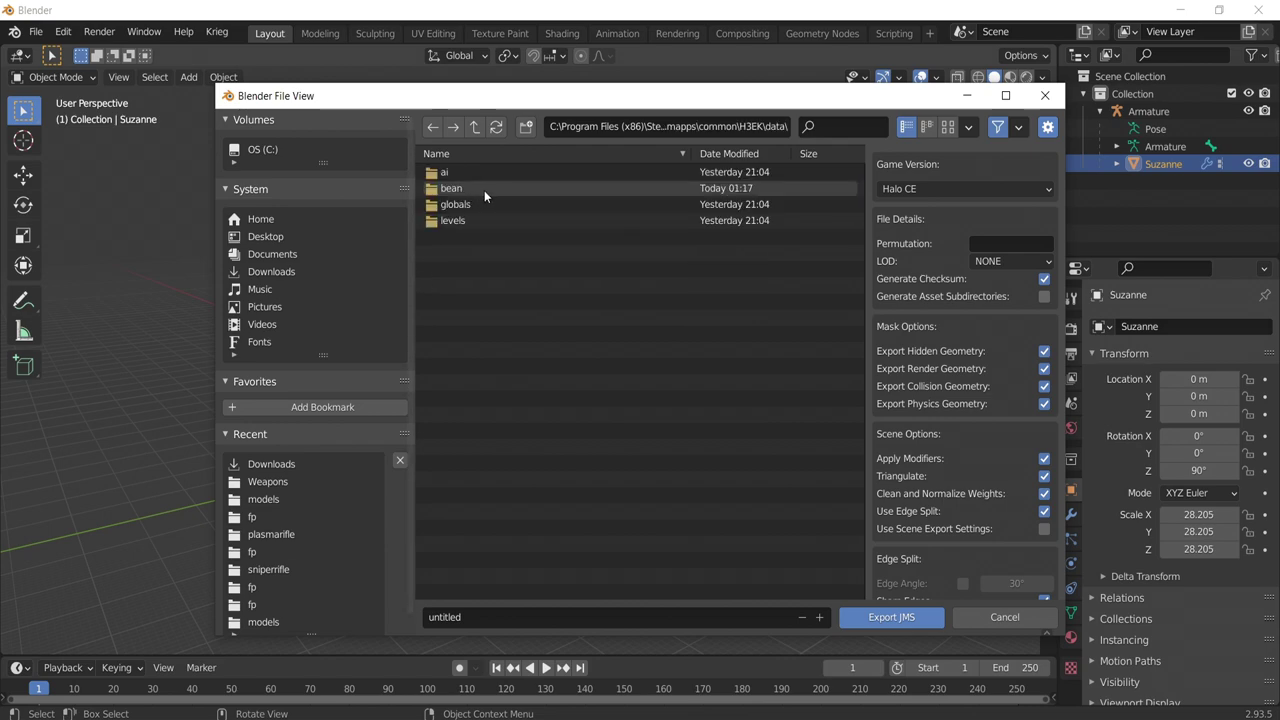
pyautogui.click(493, 190)
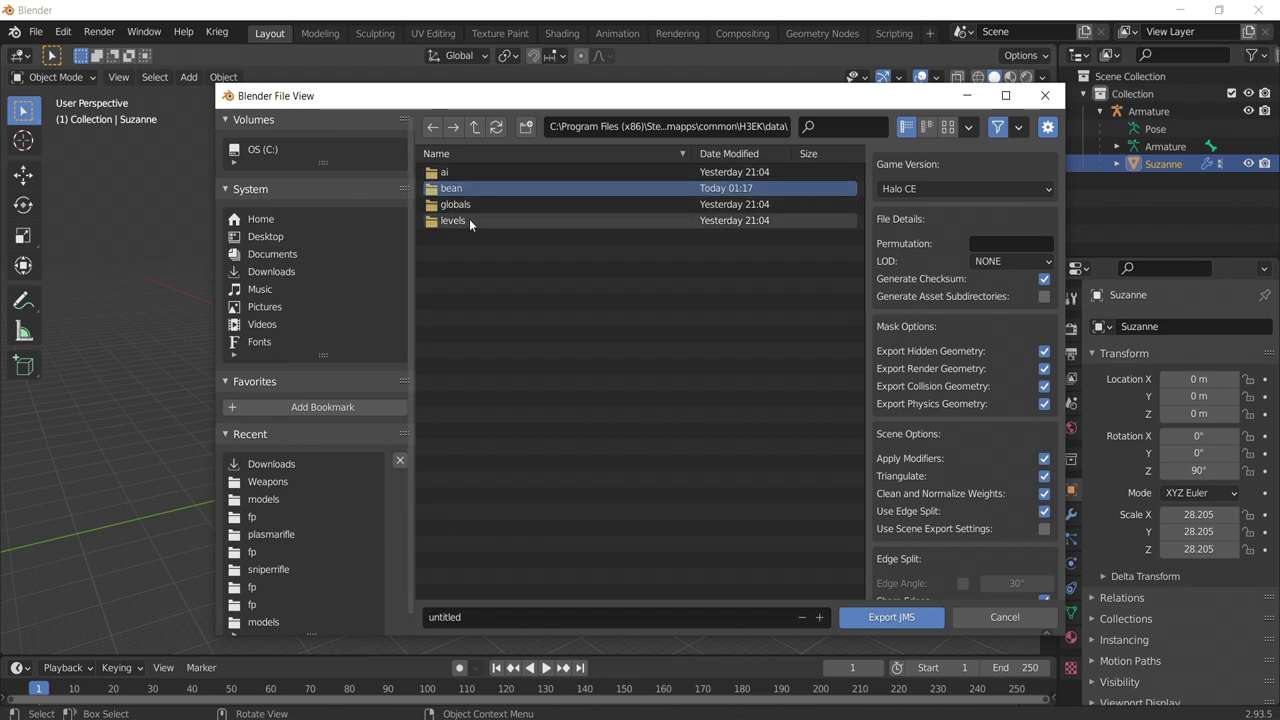
pyautogui.doubleClick(462, 189)
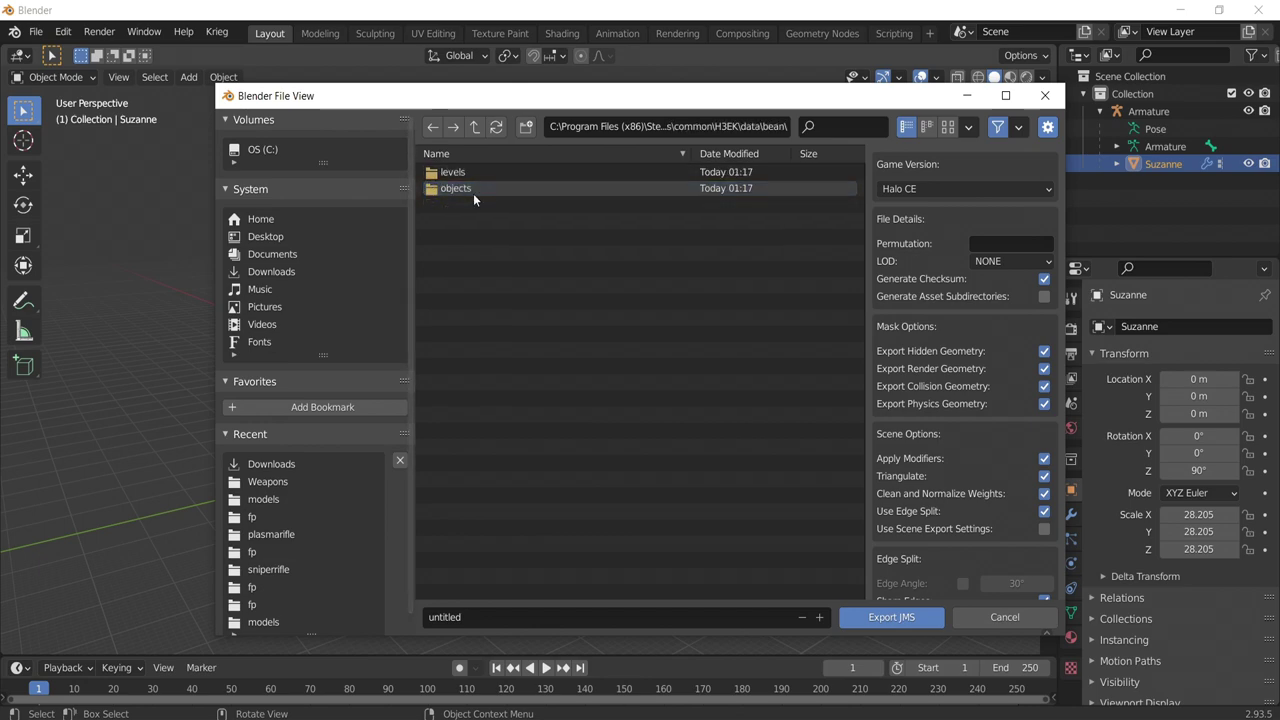
pyautogui.doubleClick(473, 193)
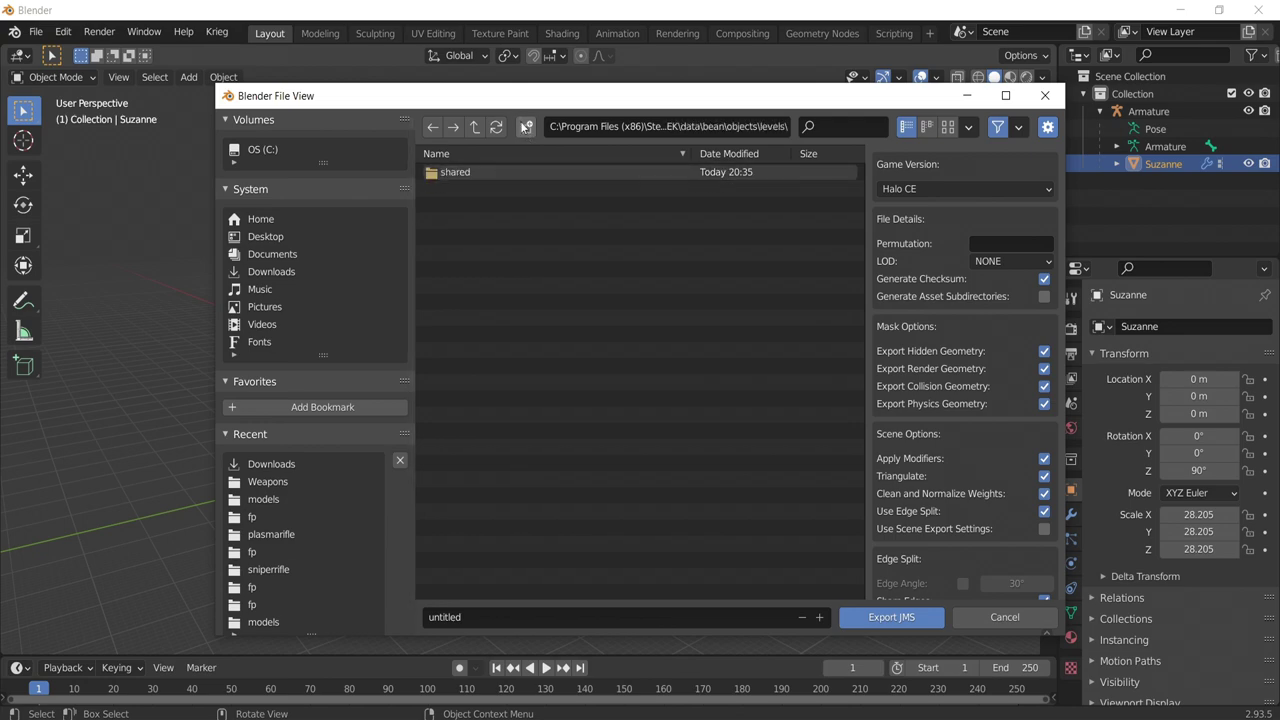
pyautogui.doubleClick(506, 172)
# Create a folder named mmm_monkey inside the shared folder
pyautogui.write('i')
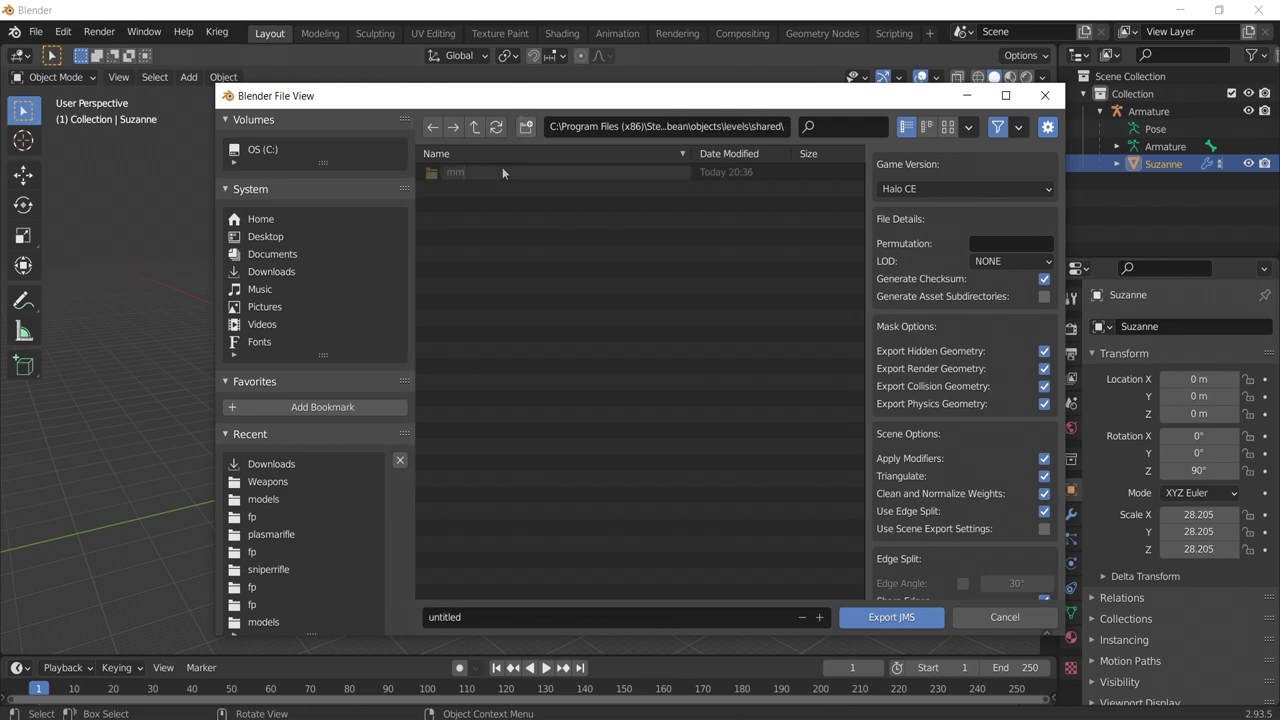
pyautogui.write('mmm_m')
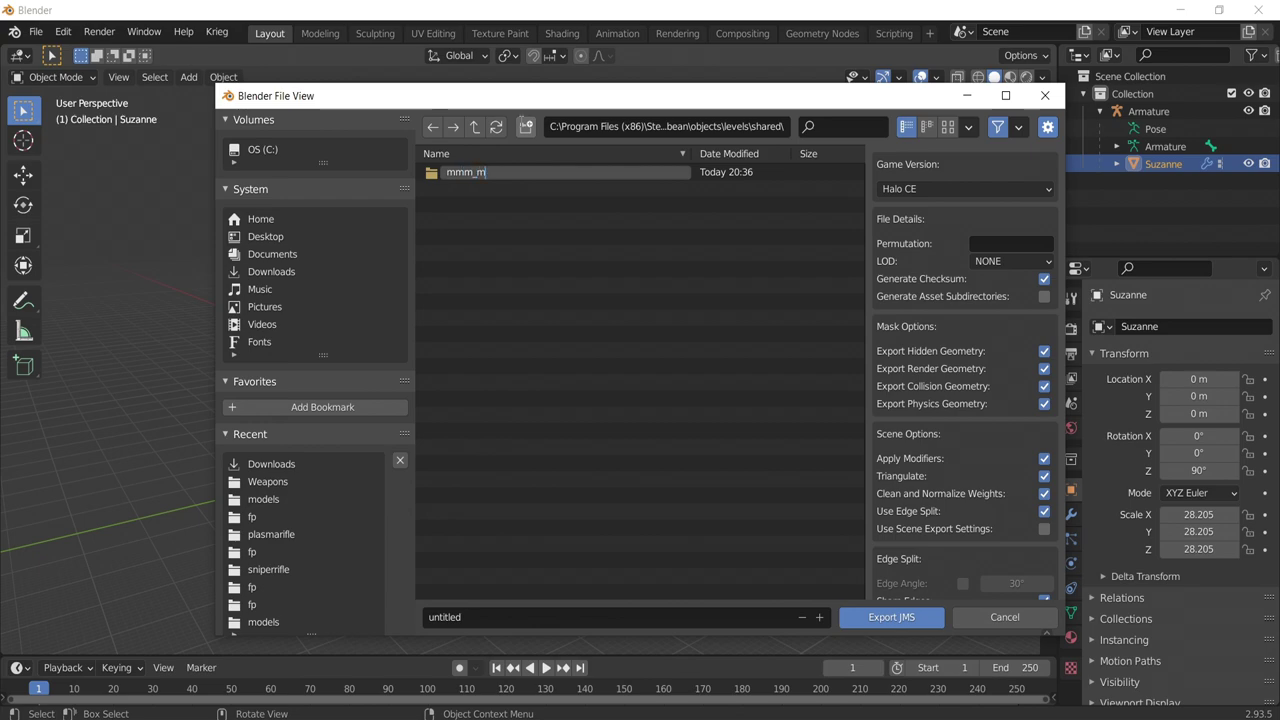
pyautogui.write('onkey')
pyautogui.press('Return')
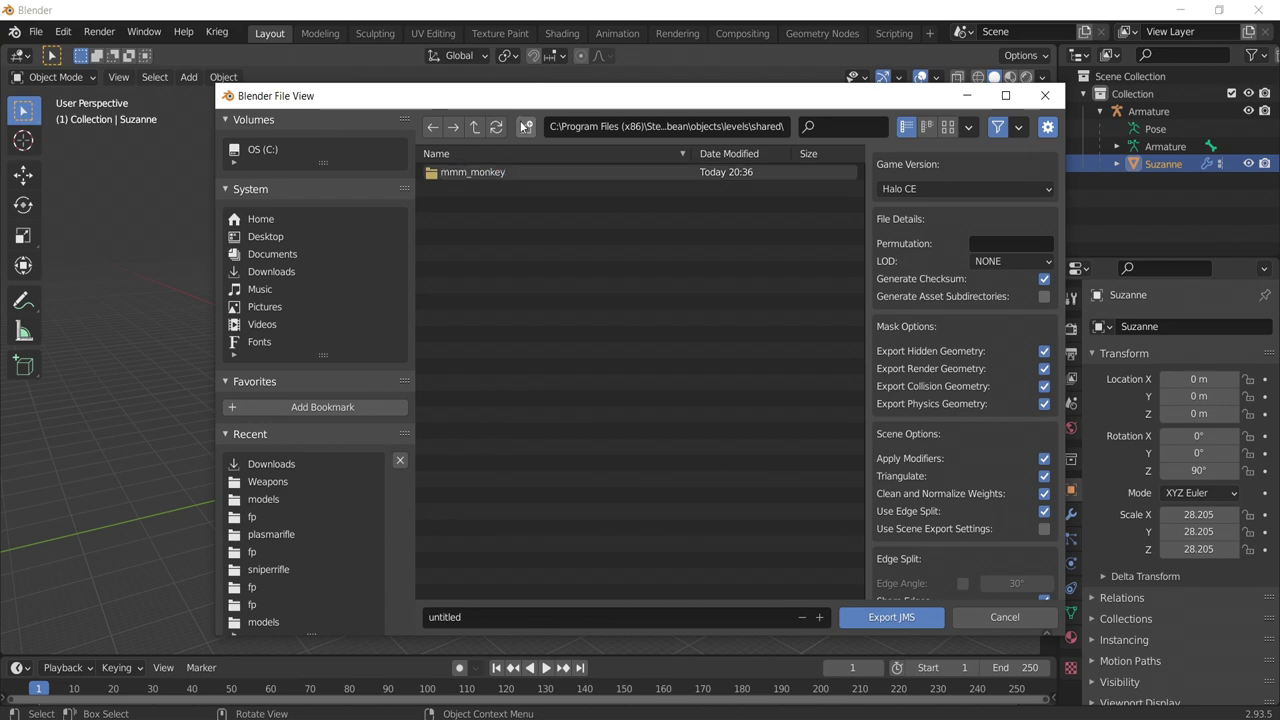
# Create folders named models and render inside the mmm_monkey folder, and make render the export location
pyautogui.doubleClick(518, 172)
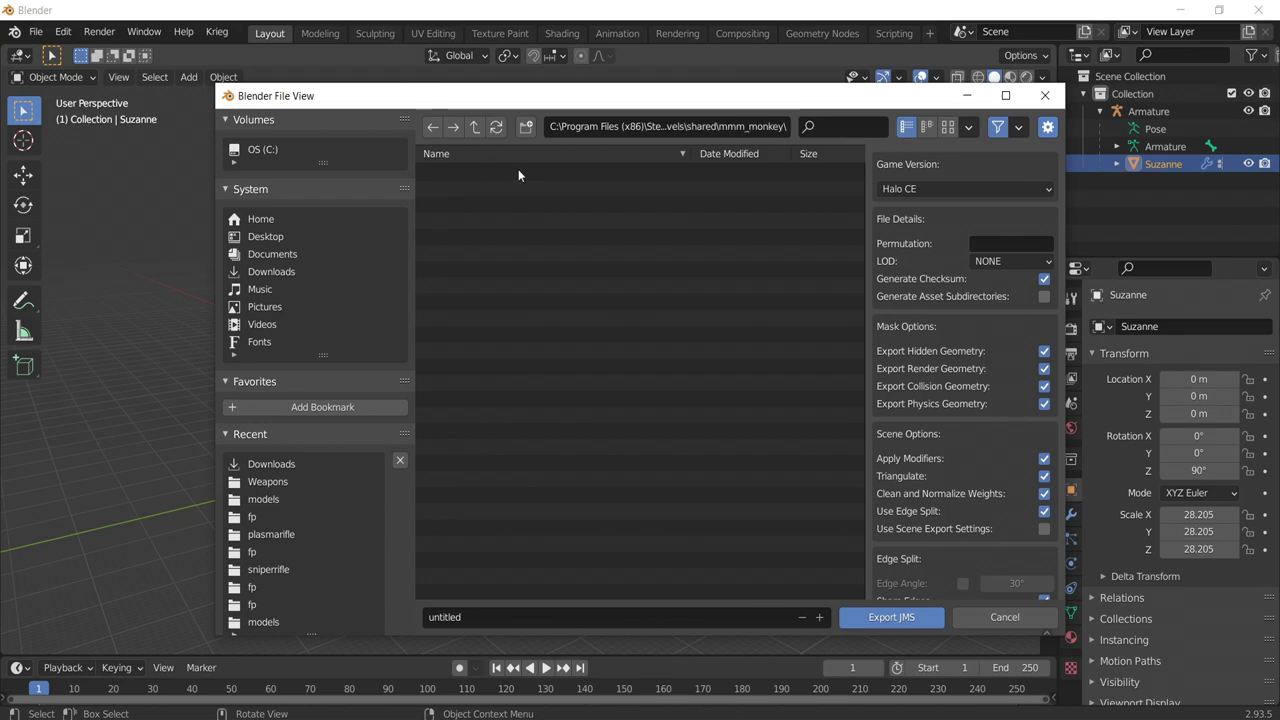
pyautogui.click(525, 126)
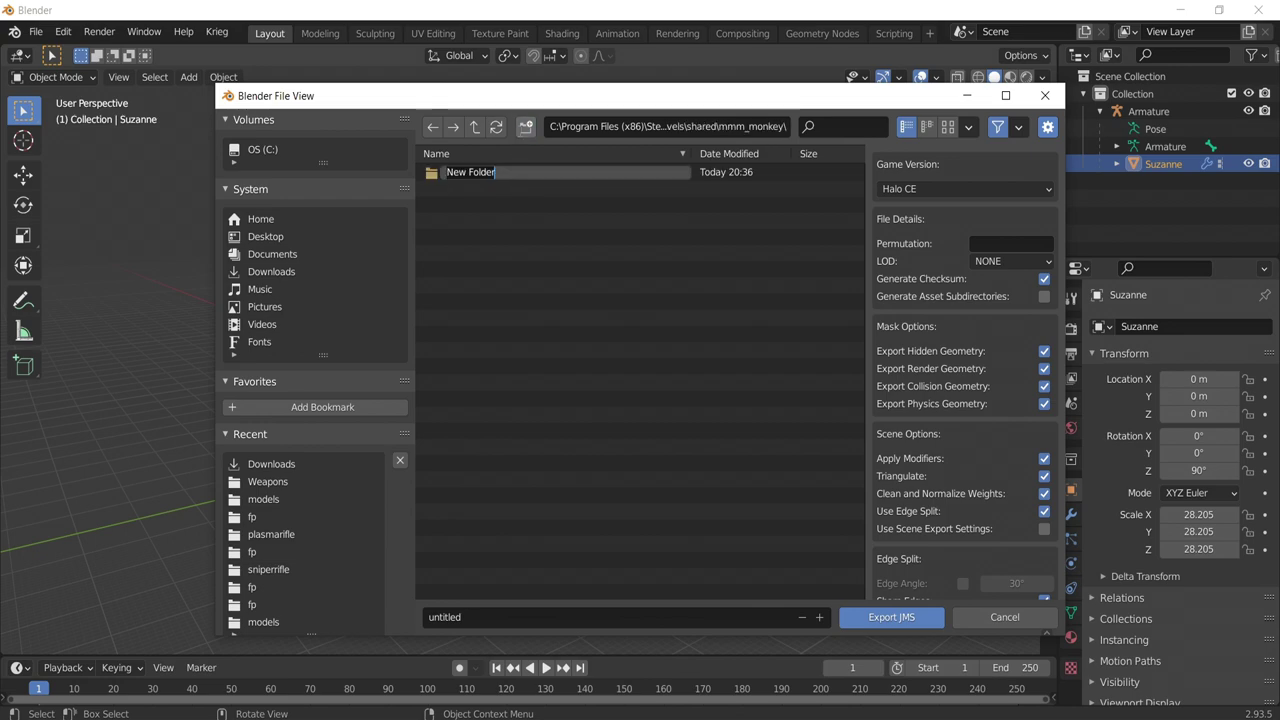
pyautogui.write('models')
pyautogui.press('Return')
pyautogui.click(525, 126)
pyautogui.write('render')
pyautogui.press('Return')
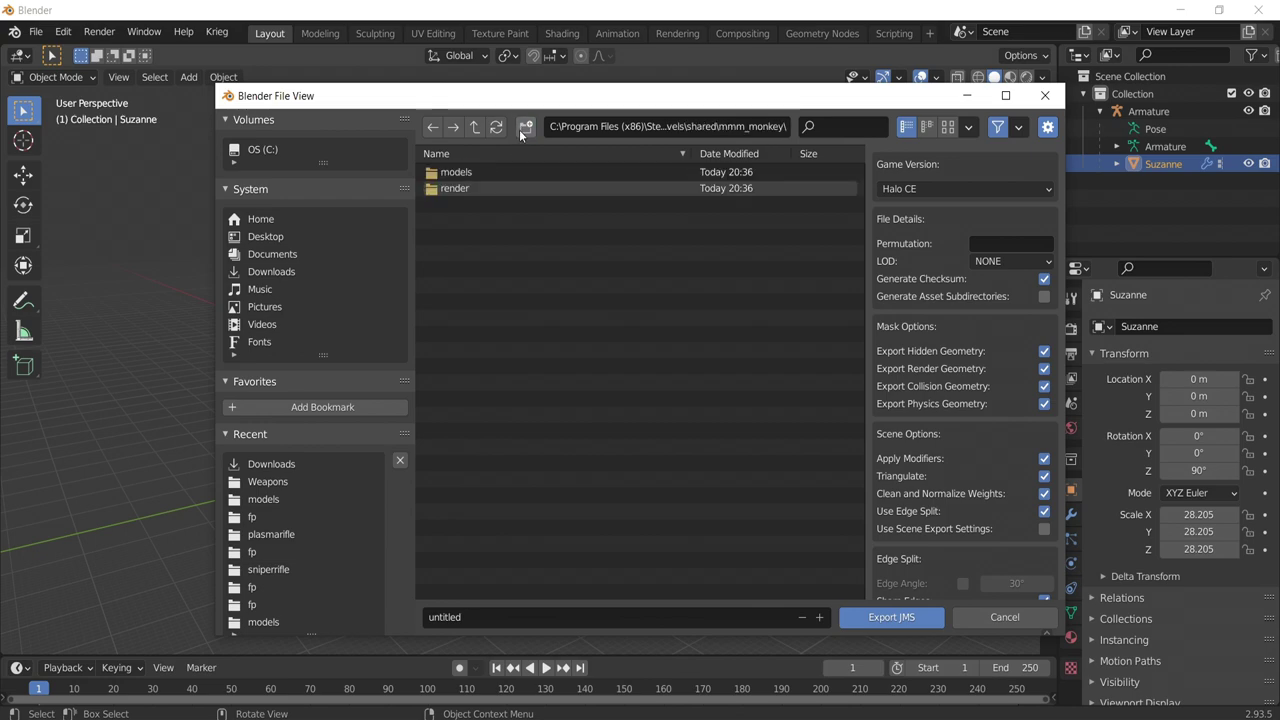
pyautogui.doubleClick(493, 194)
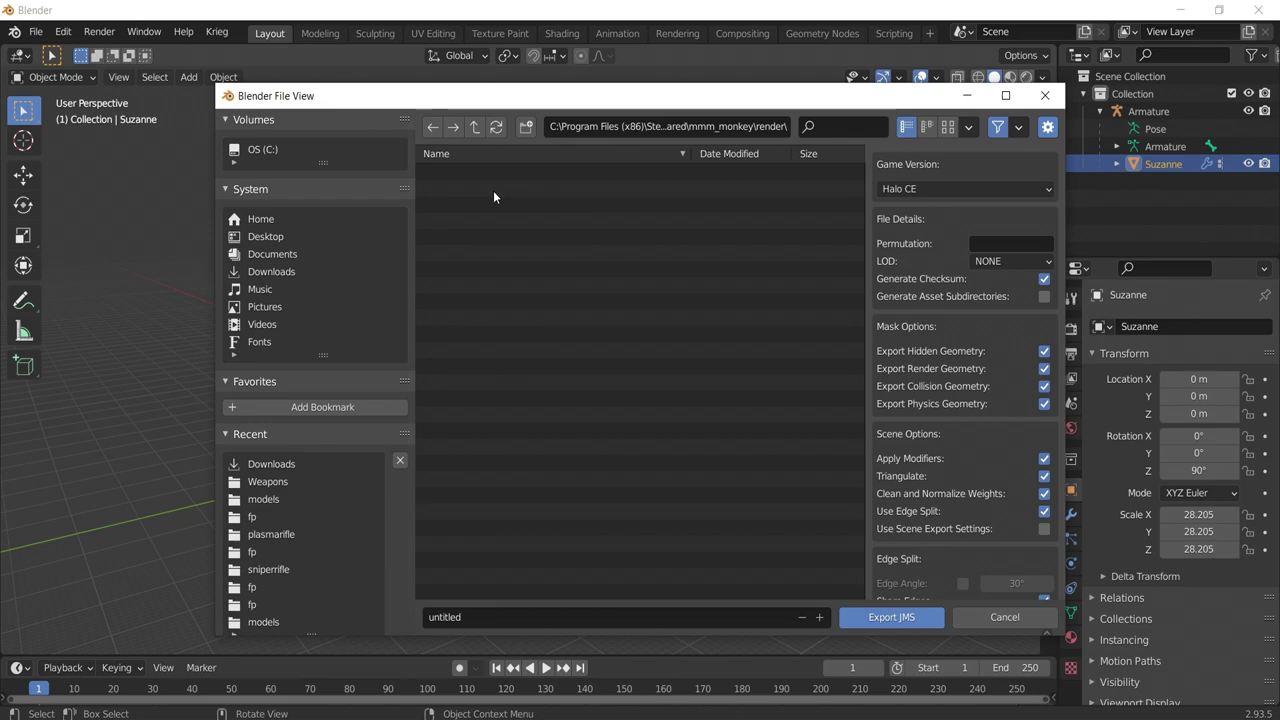
# Set the export's game version to Halo 3 MCC and exclude hidden, collision and physics geometry
pyautogui.click(1004, 188)
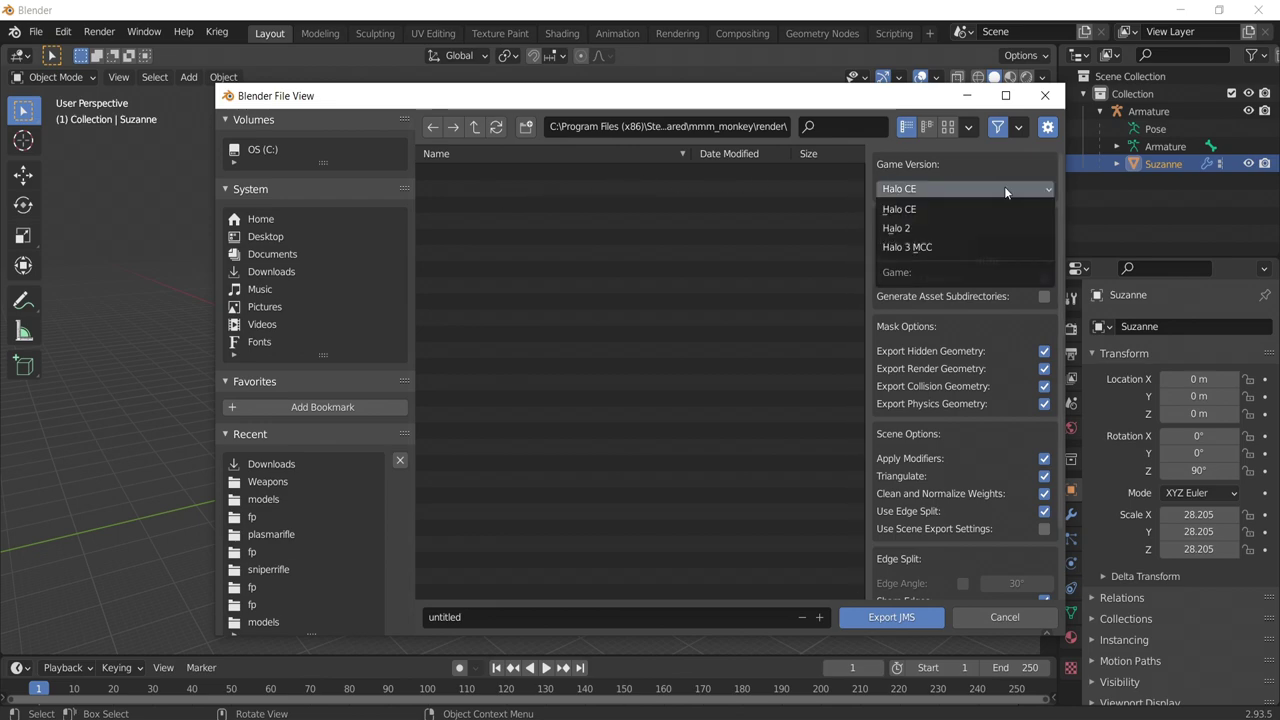
pyautogui.click(984, 247)
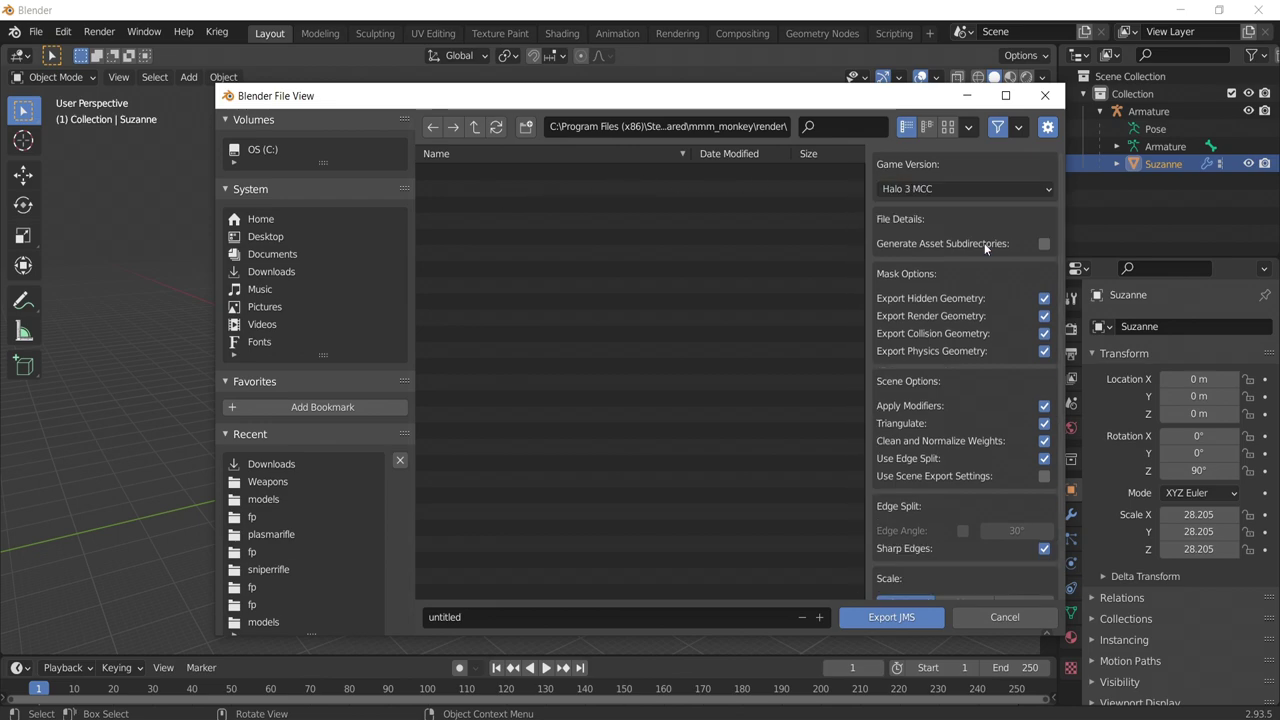
pyautogui.click(1044, 299)
pyautogui.click(1044, 334)
pyautogui.click(1044, 351)
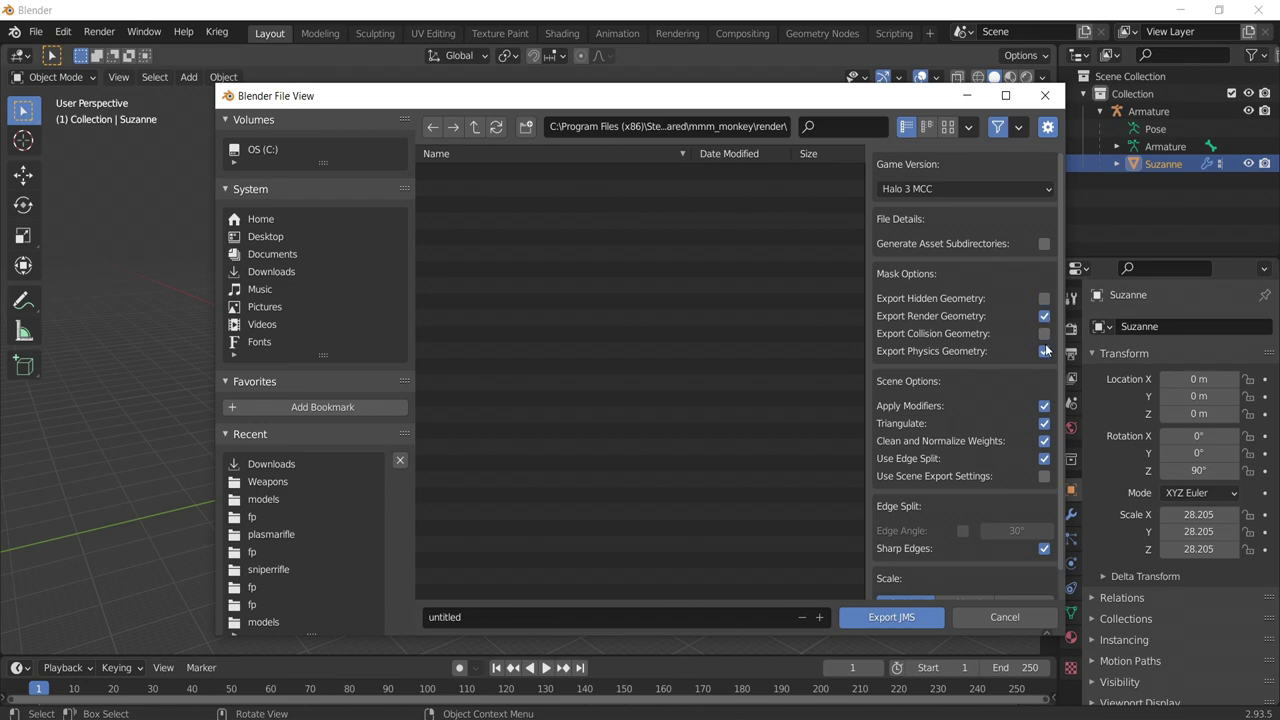
# Name the export file mmm_monkey and export it as JMS
pyautogui.scroll(-1, 1046, 355)
pyautogui.click(516, 618)
pyautogui.write('mmm_mon')
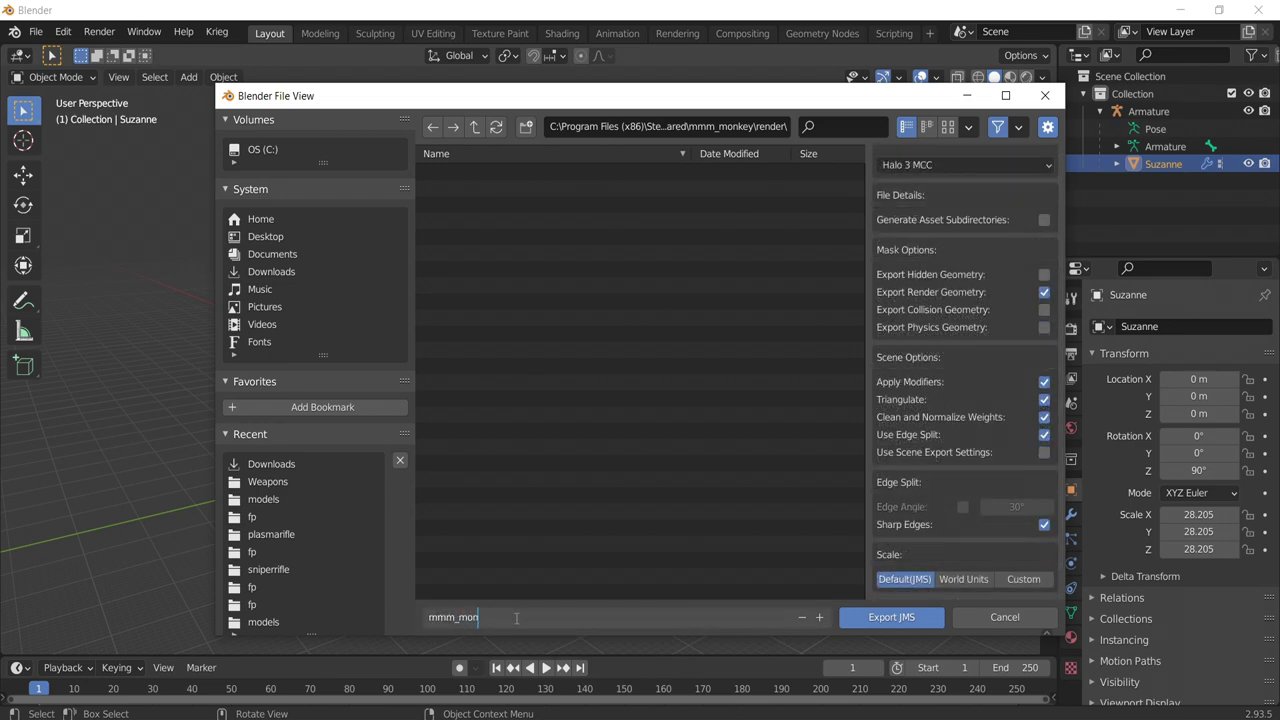
pyautogui.write('key')
pyautogui.click(926, 617)
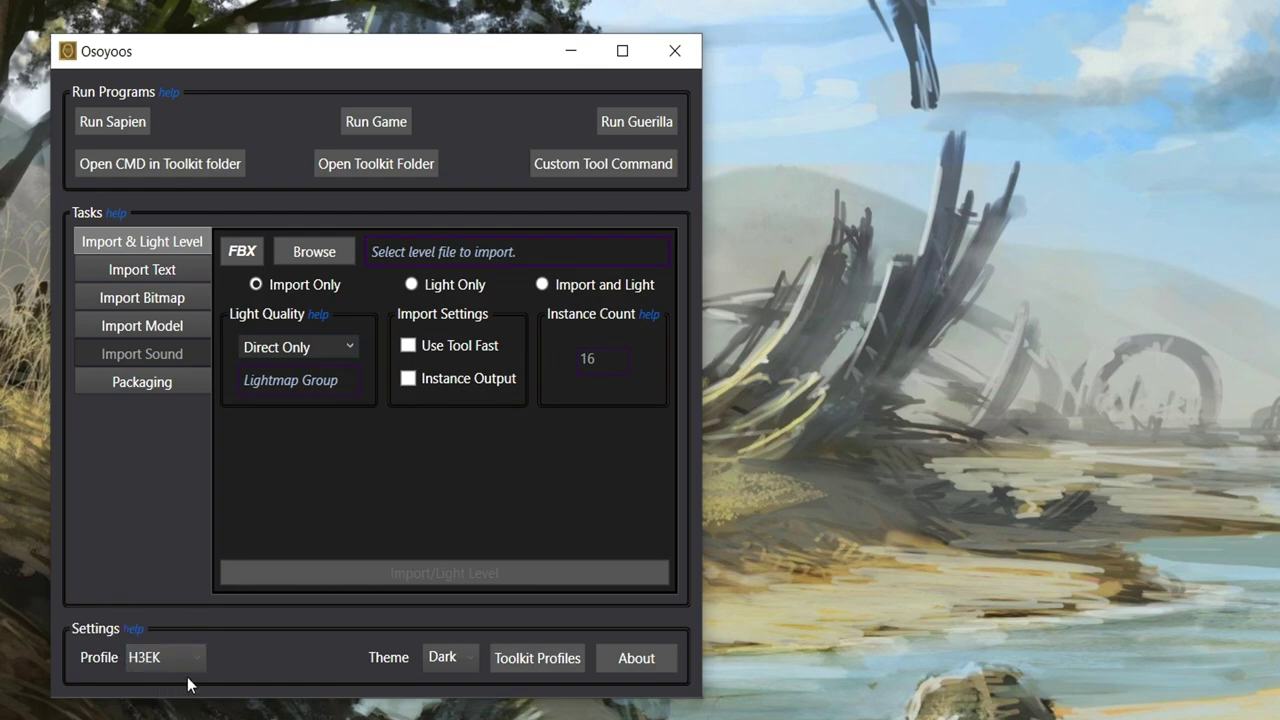
# Switch to Osoyoos and import the render model from the data folder bean\objects\levels\shared\mmm_monkey
pyautogui.click(167, 338)
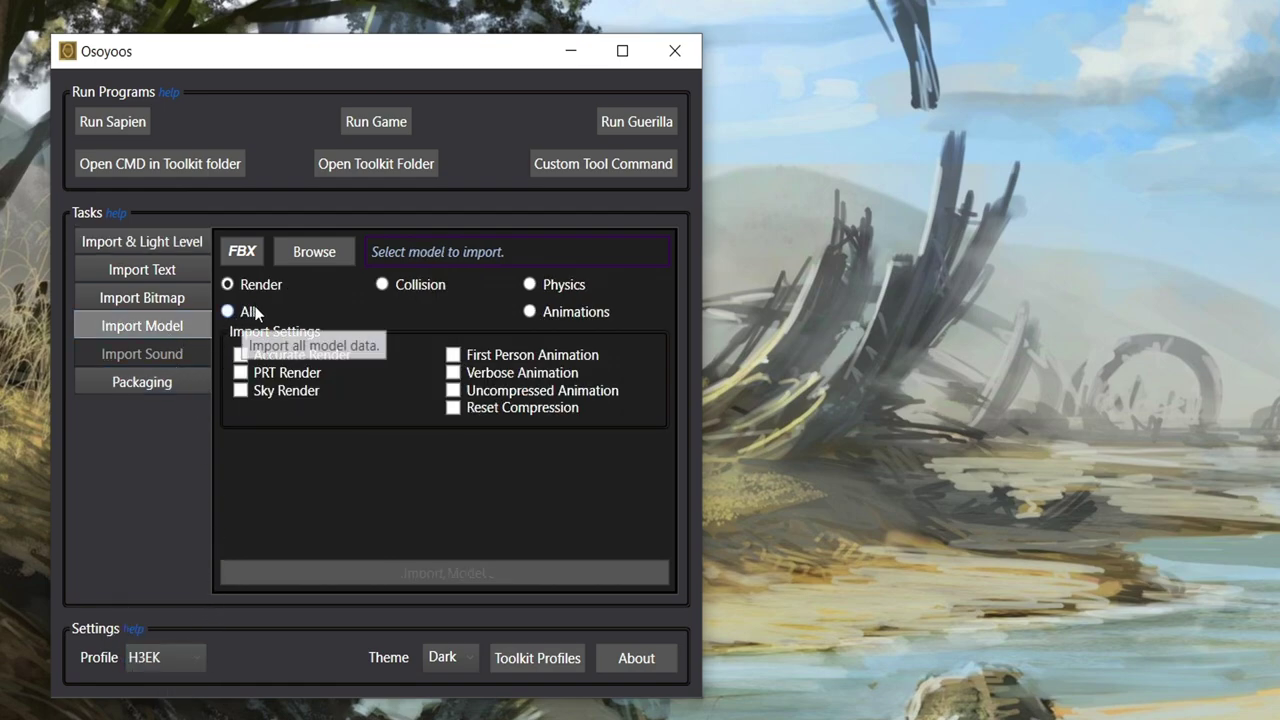
pyautogui.click(312, 252)
pyautogui.doubleClick(312, 264)
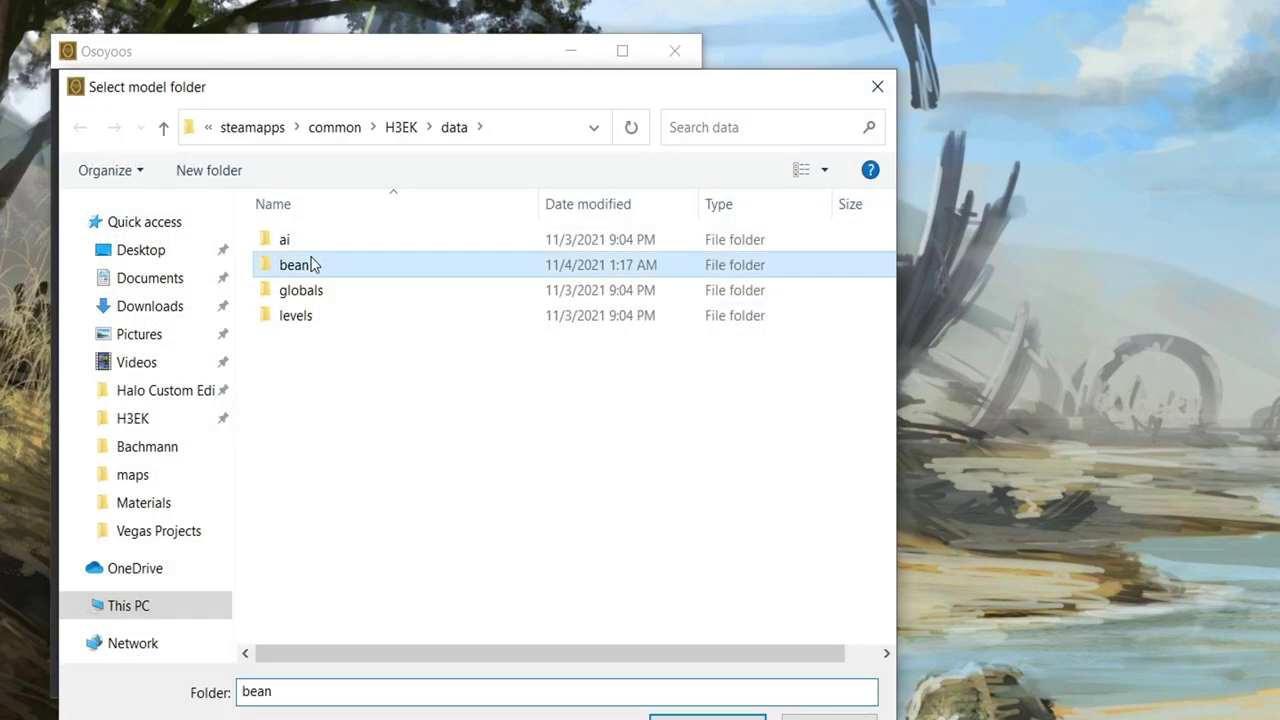
pyautogui.doubleClick(312, 264)
pyautogui.doubleClick(312, 264)
pyautogui.doubleClick(313, 245)
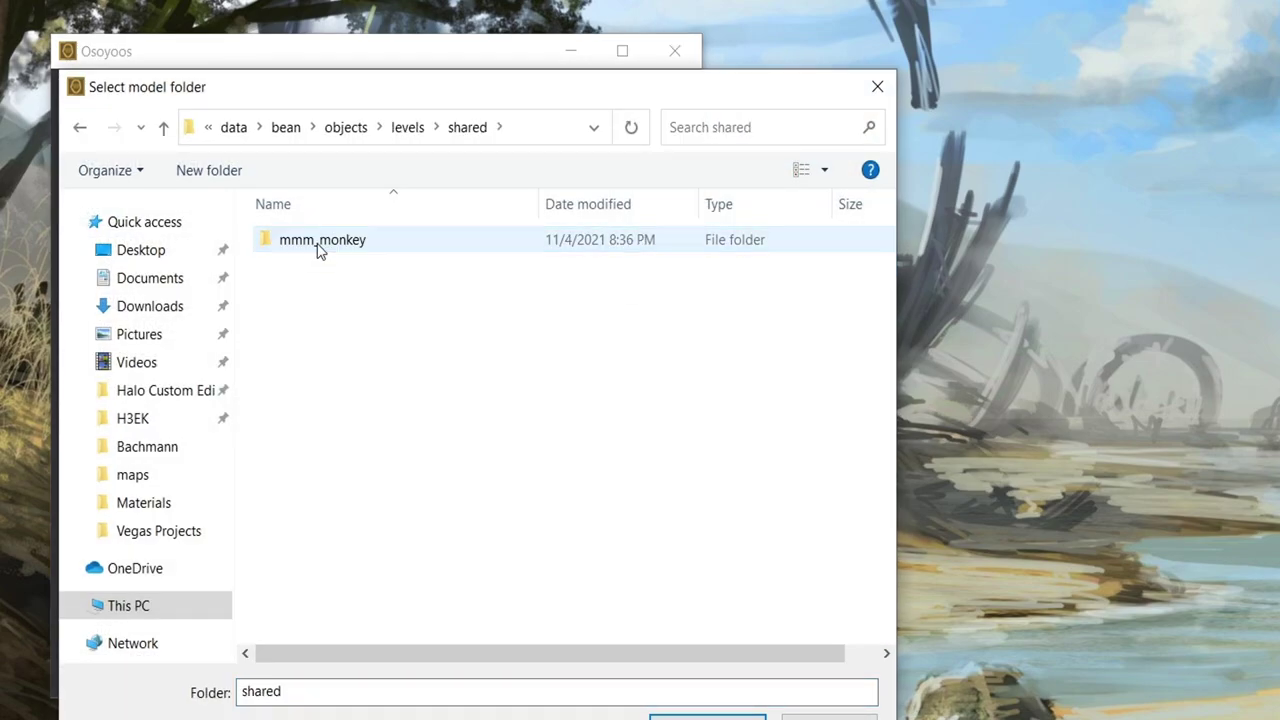
pyautogui.click(320, 249)
pyautogui.press('Return')
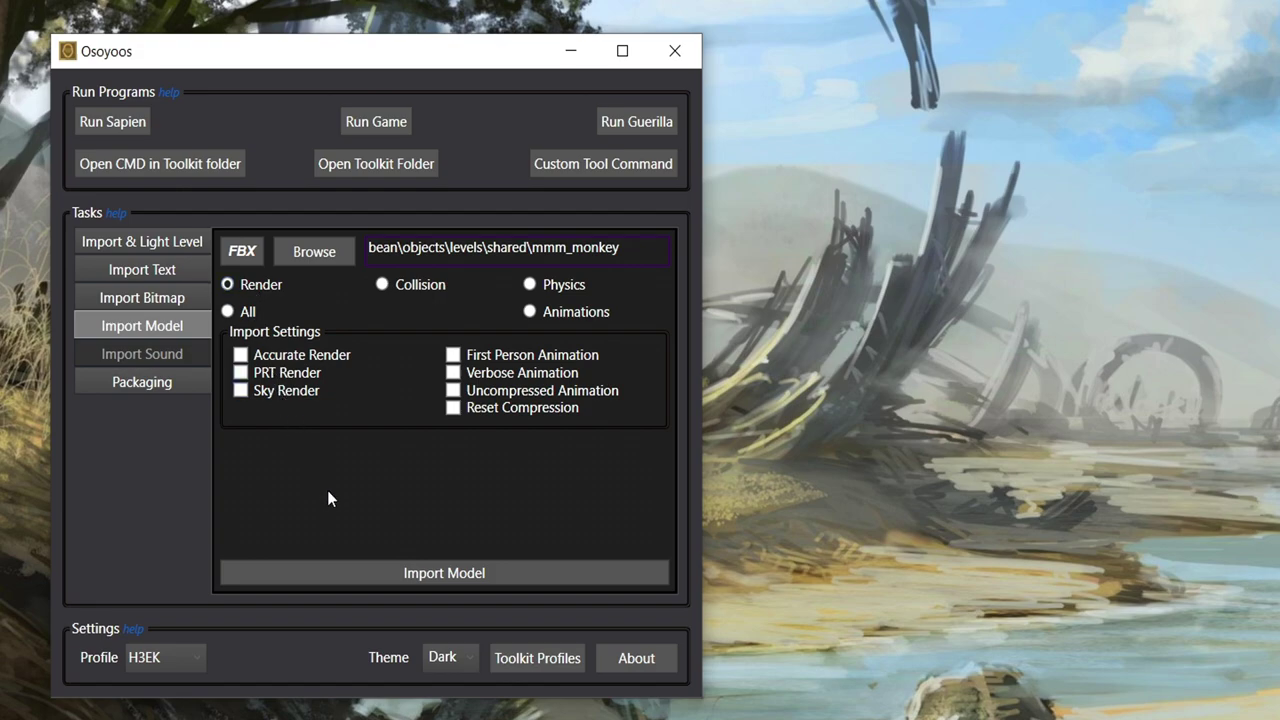
pyautogui.click(371, 579)
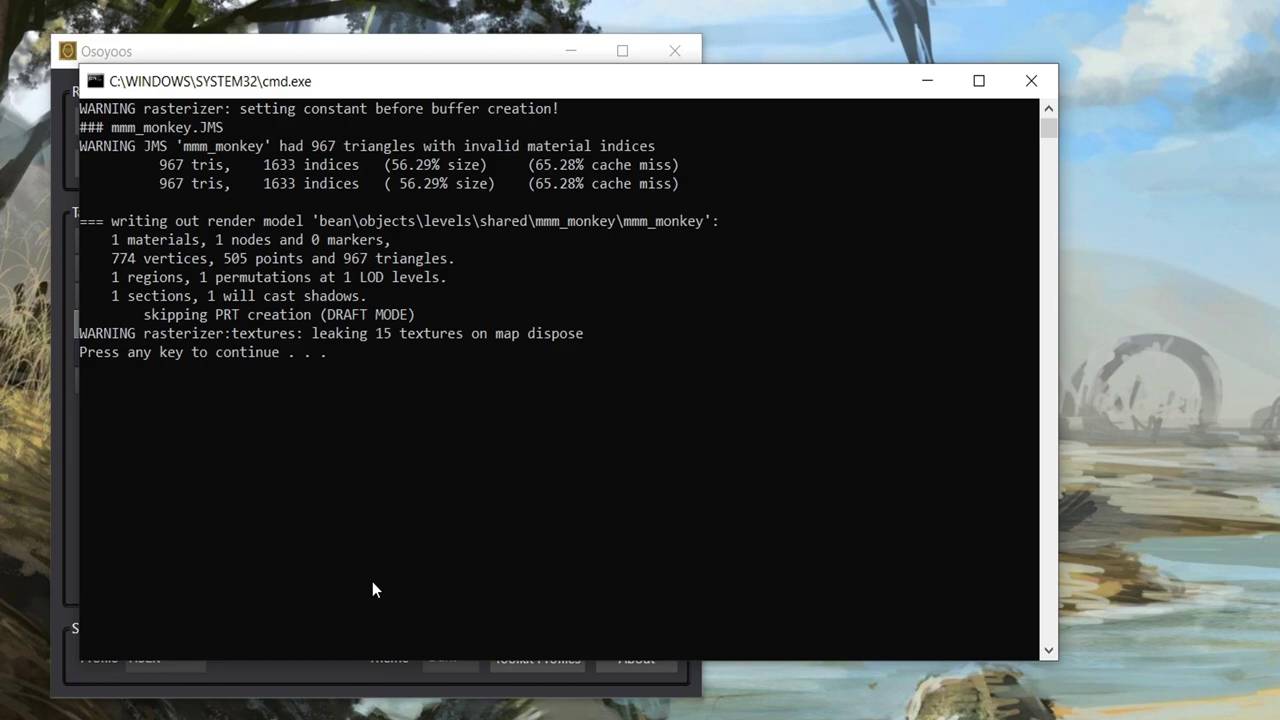
pyautogui.press('Return')
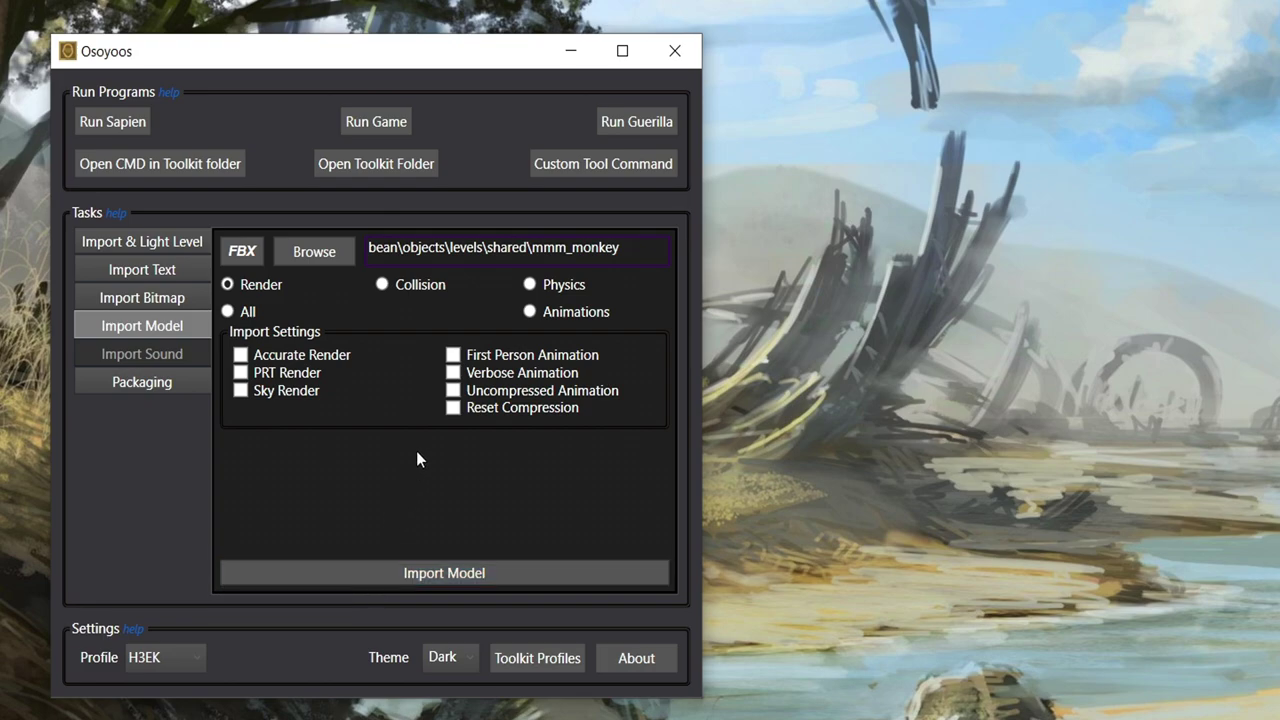
# Launch Guerilla and inspect the mmm_monkey.render_model tag in bean\objects\levels\shared\mmm_monkey, then close the tag
pyautogui.click(615, 121)
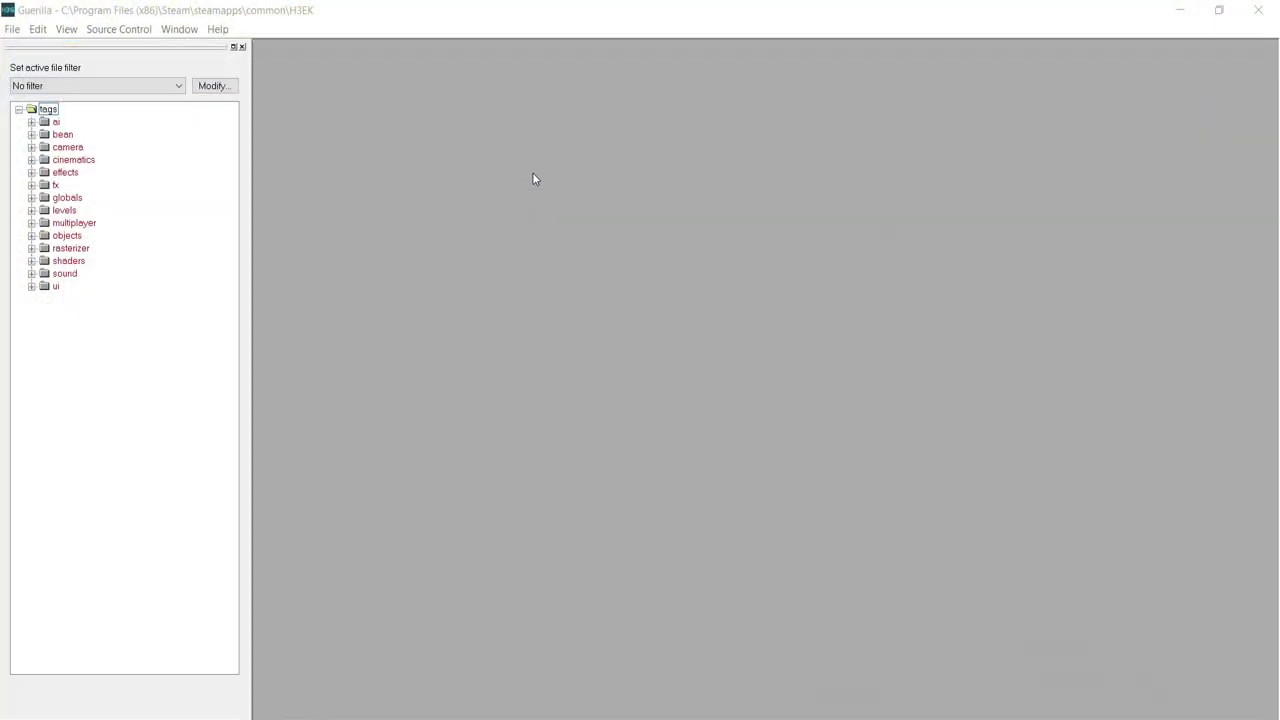
pyautogui.click(32, 135)
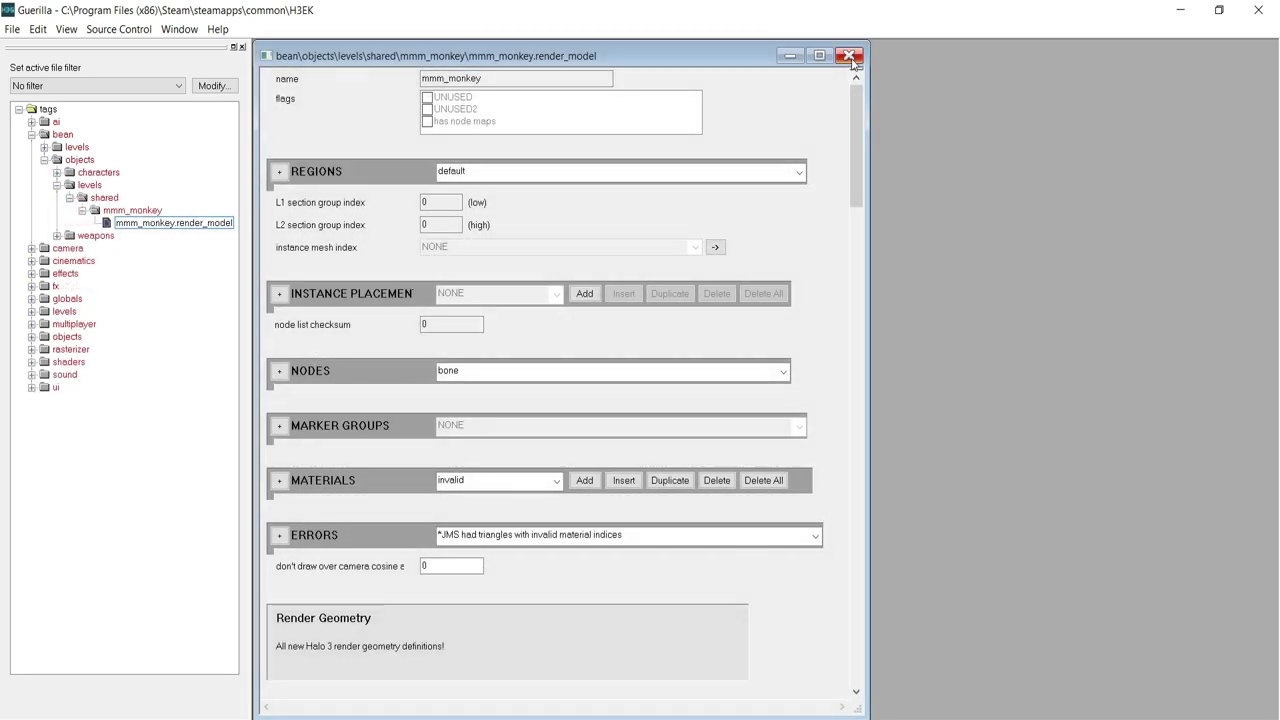
pyautogui.click(848, 56)
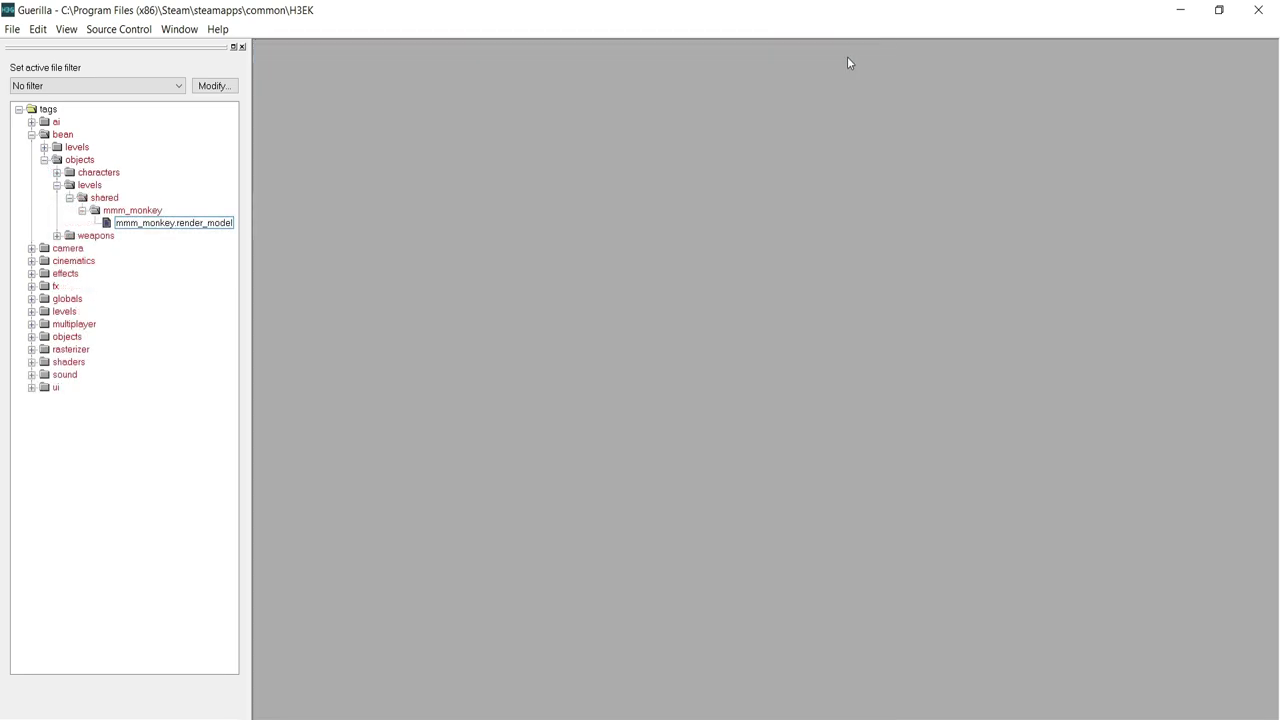
# Create a new tag of the model group
pyautogui.click(12, 29)
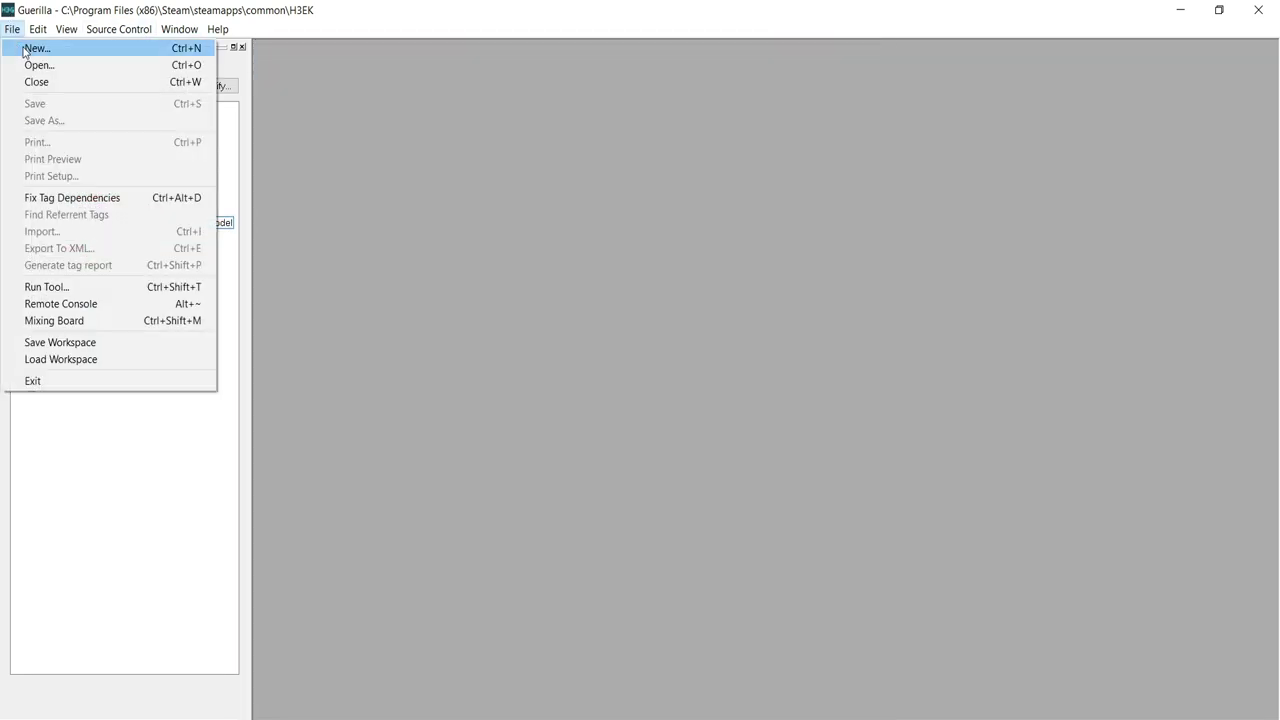
pyautogui.click(32, 48)
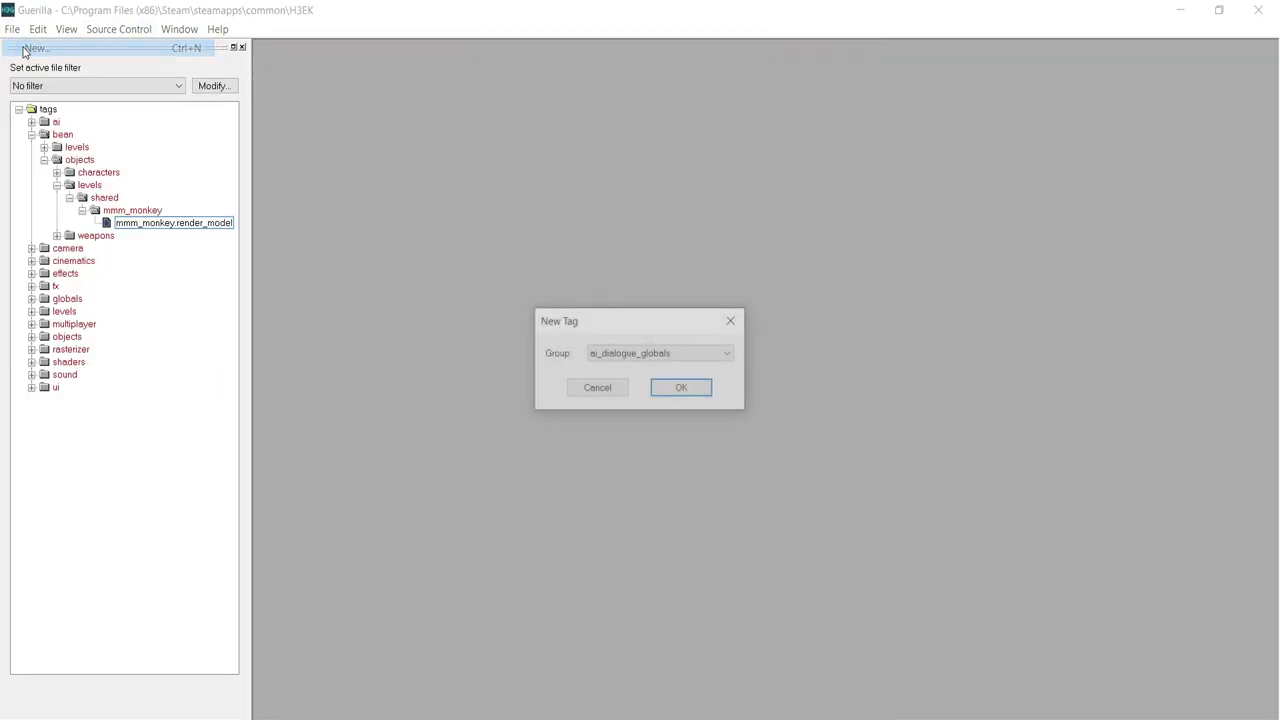
pyautogui.click(614, 356)
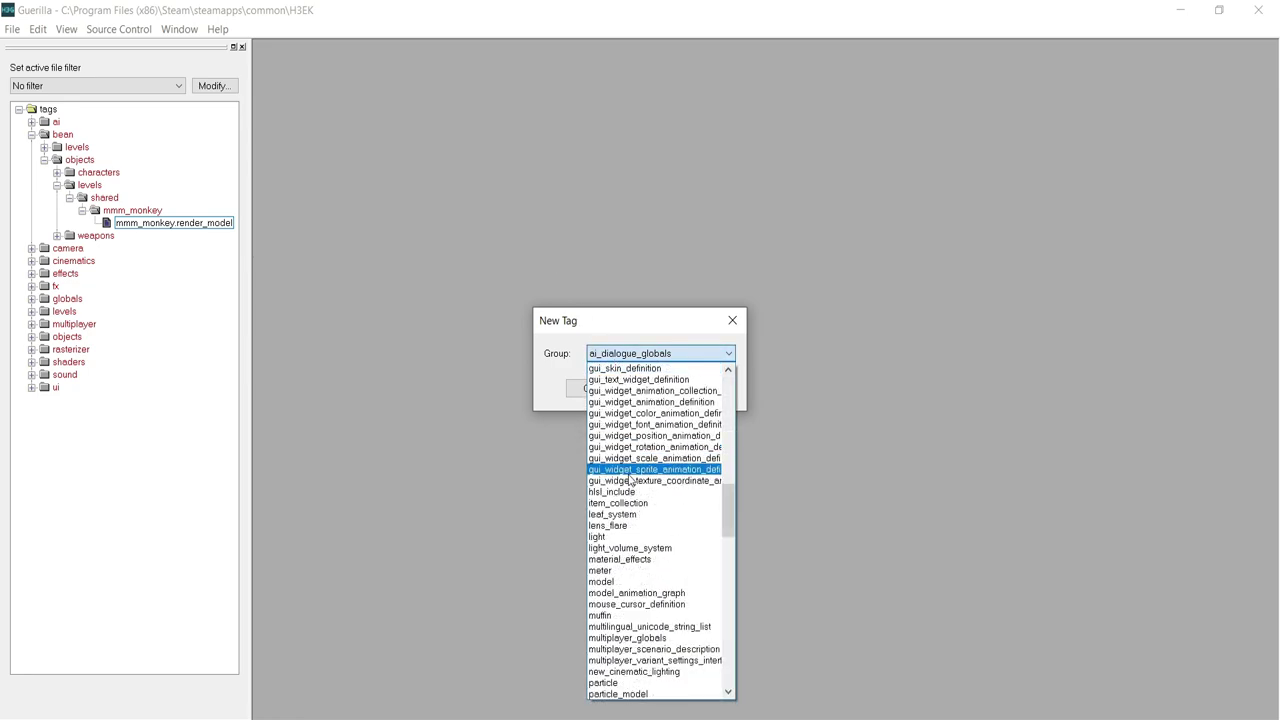
pyautogui.click(622, 581)
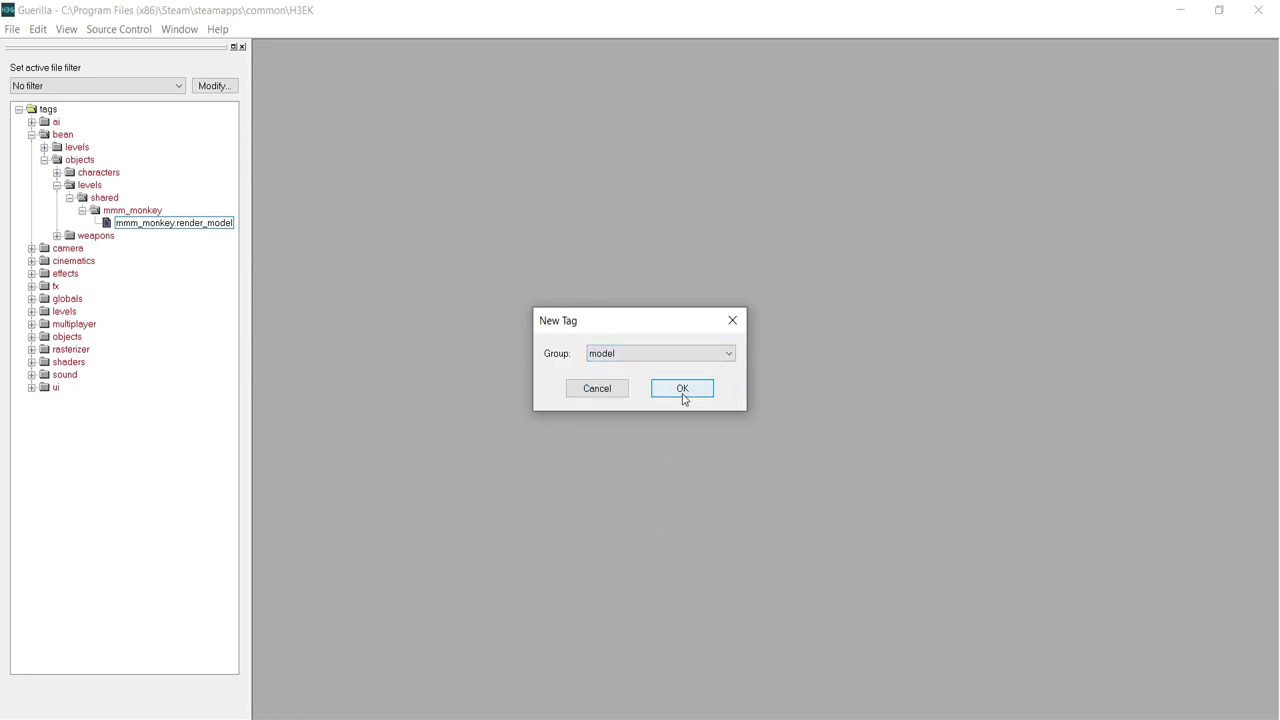
pyautogui.click(682, 390)
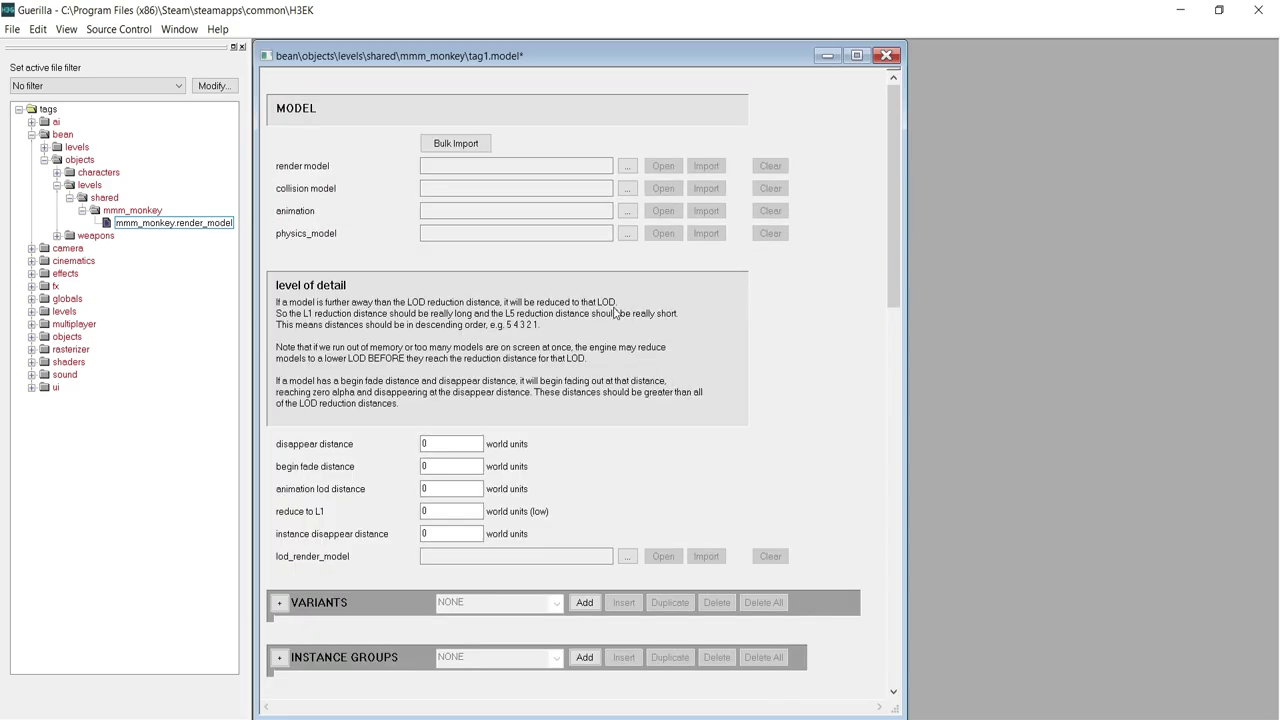
# Assign mmm_monkey.render_model from the mmm_monkey folder as the model tag's render model
pyautogui.click(627, 166)
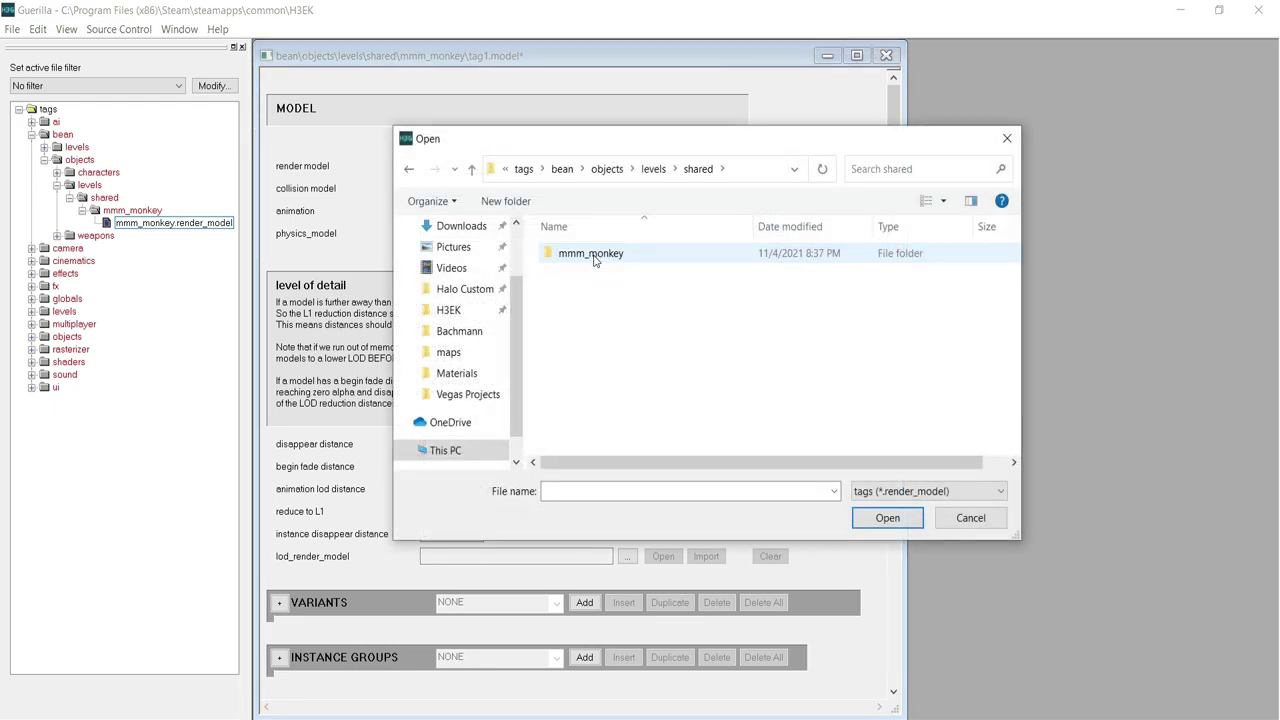
pyautogui.doubleClick(591, 252)
pyautogui.click(594, 255)
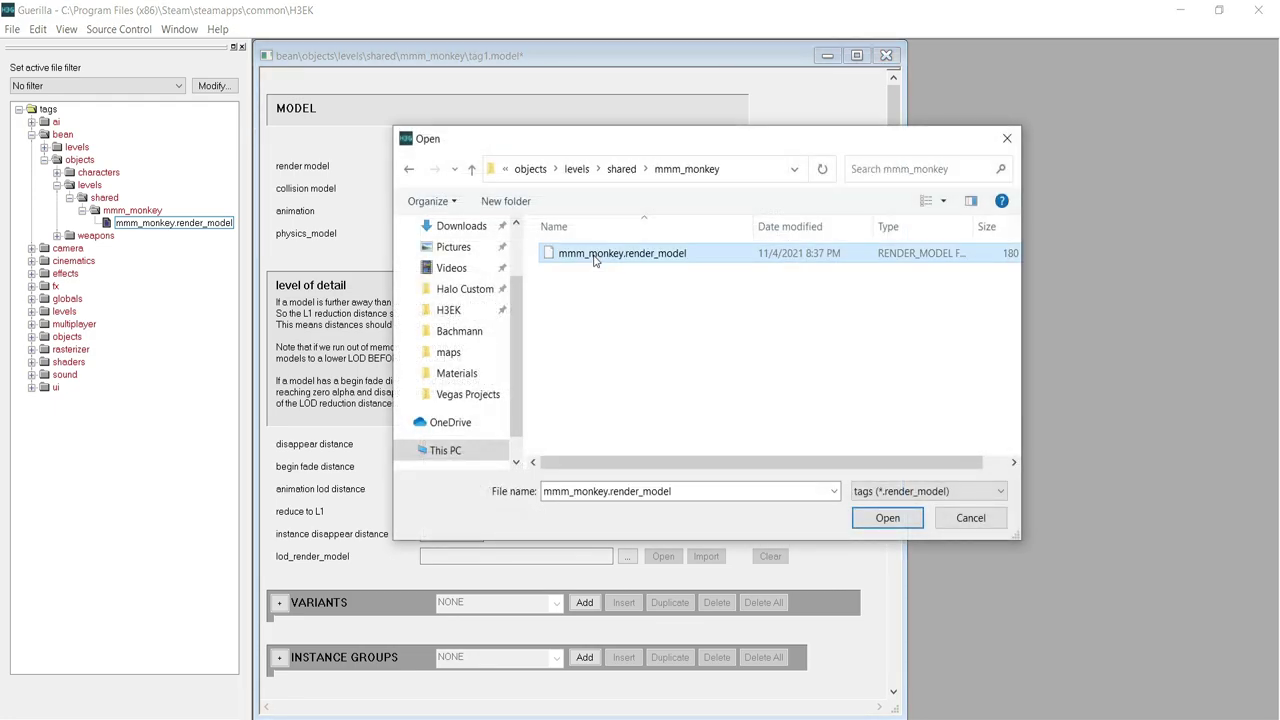
pyautogui.click(868, 517)
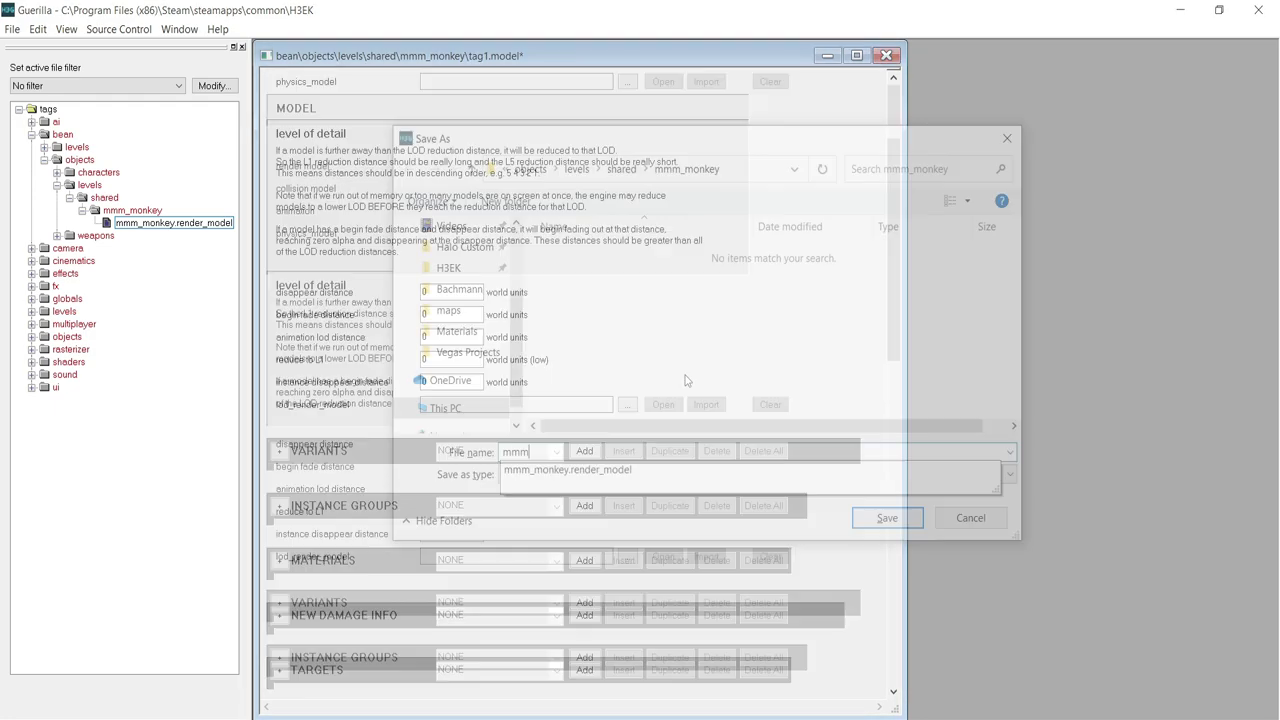
# Save the model tag as mmm_monkey in the mmm_monkey folder and close it
pyautogui.write('mo')
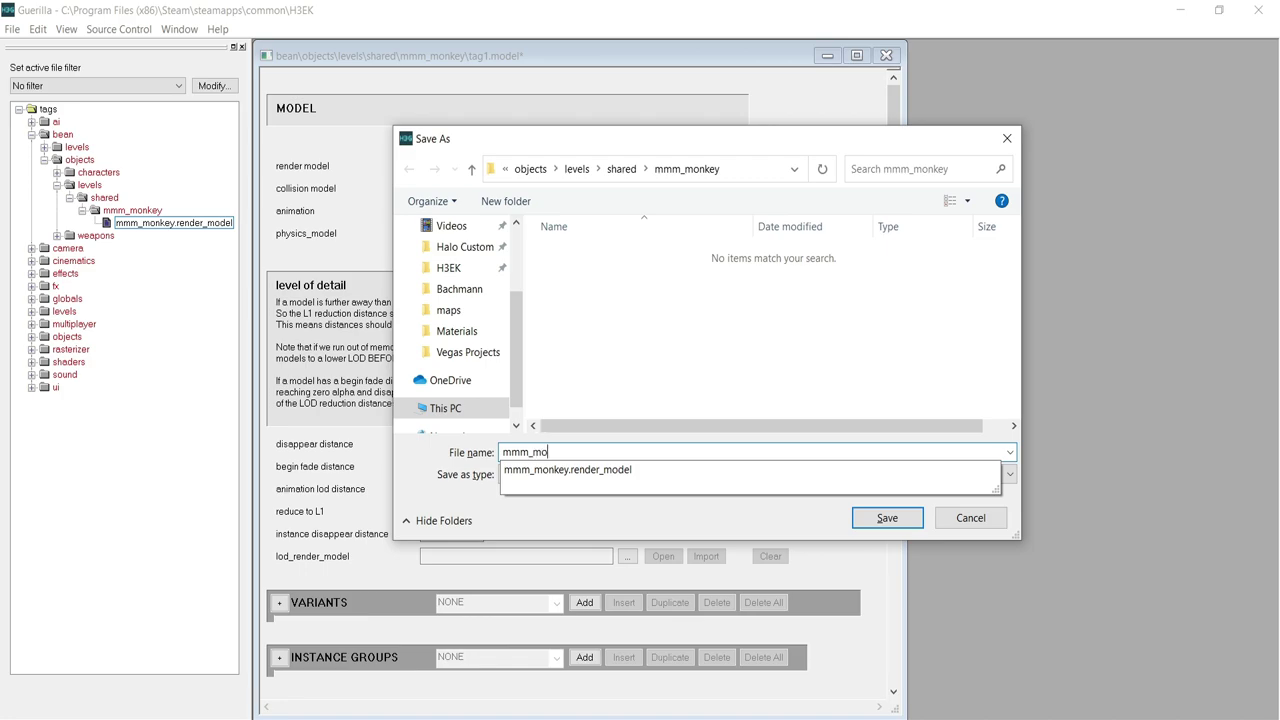
pyautogui.write('nkey')
pyautogui.press('Return')
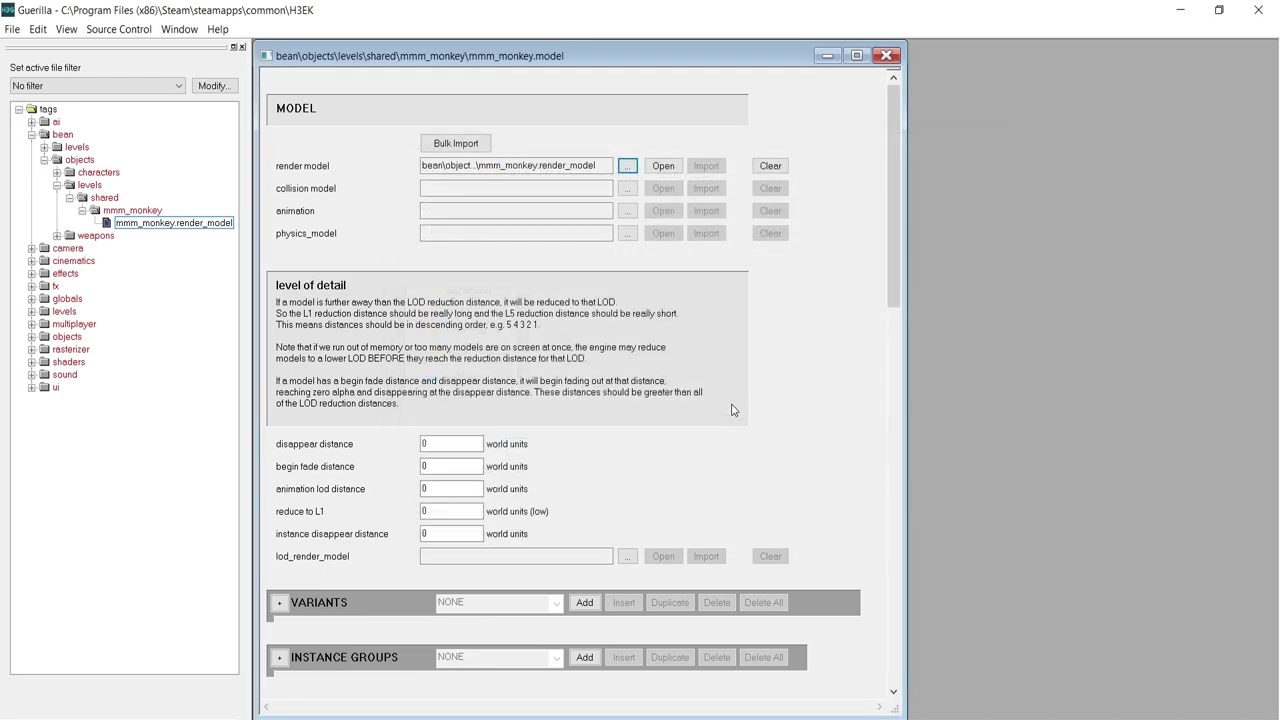
pyautogui.click(148, 213)
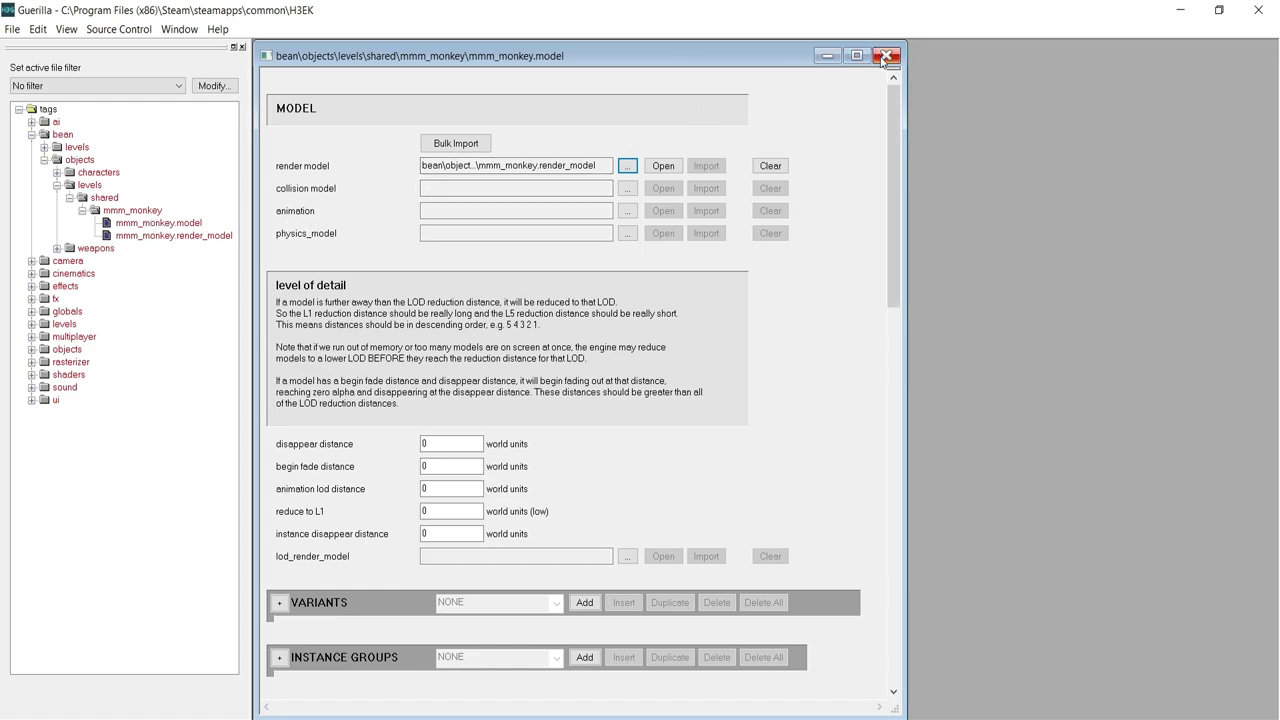
pyautogui.click(884, 56)
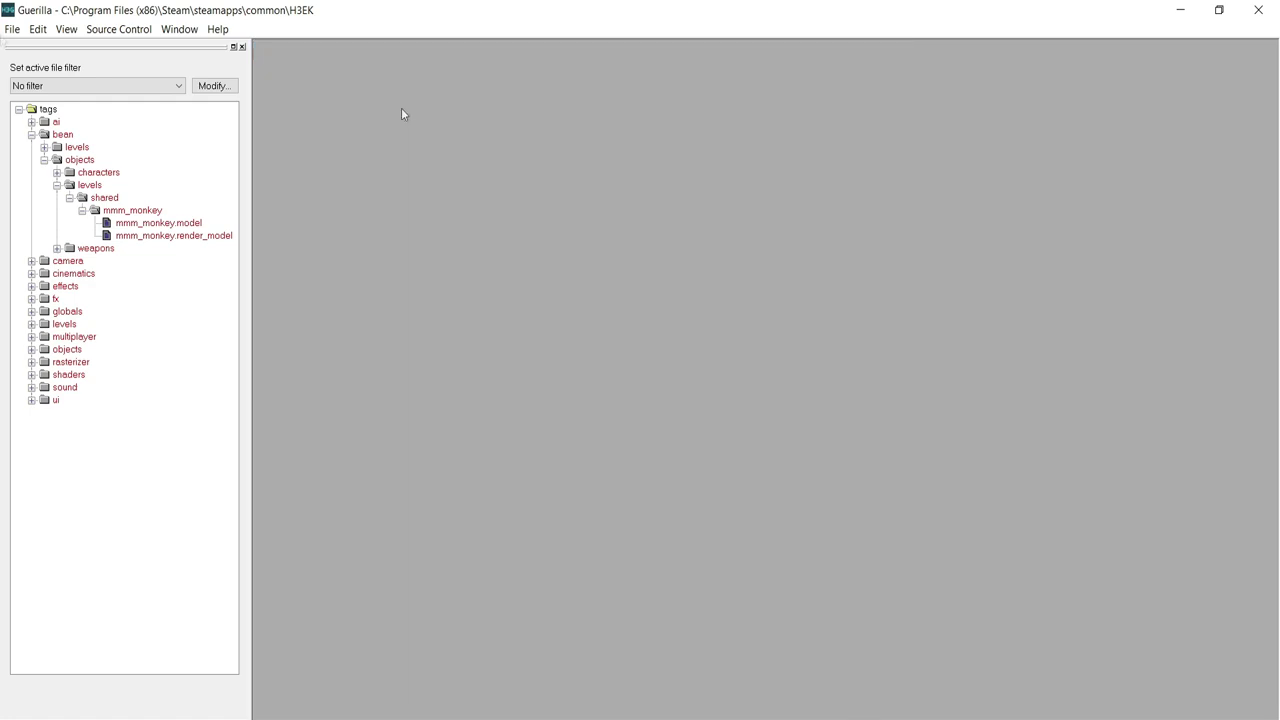
# Create a new tag of the scenery group
pyautogui.click(12, 29)
pyautogui.click(17, 48)
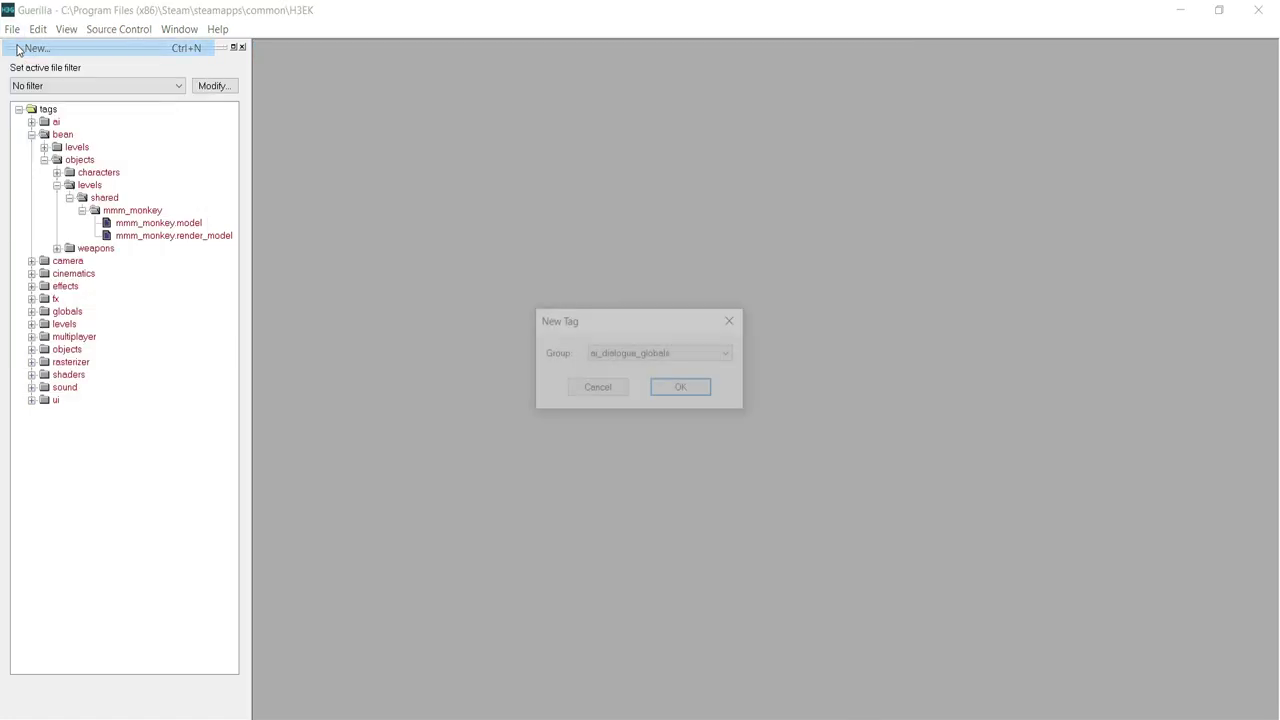
pyautogui.click(650, 352)
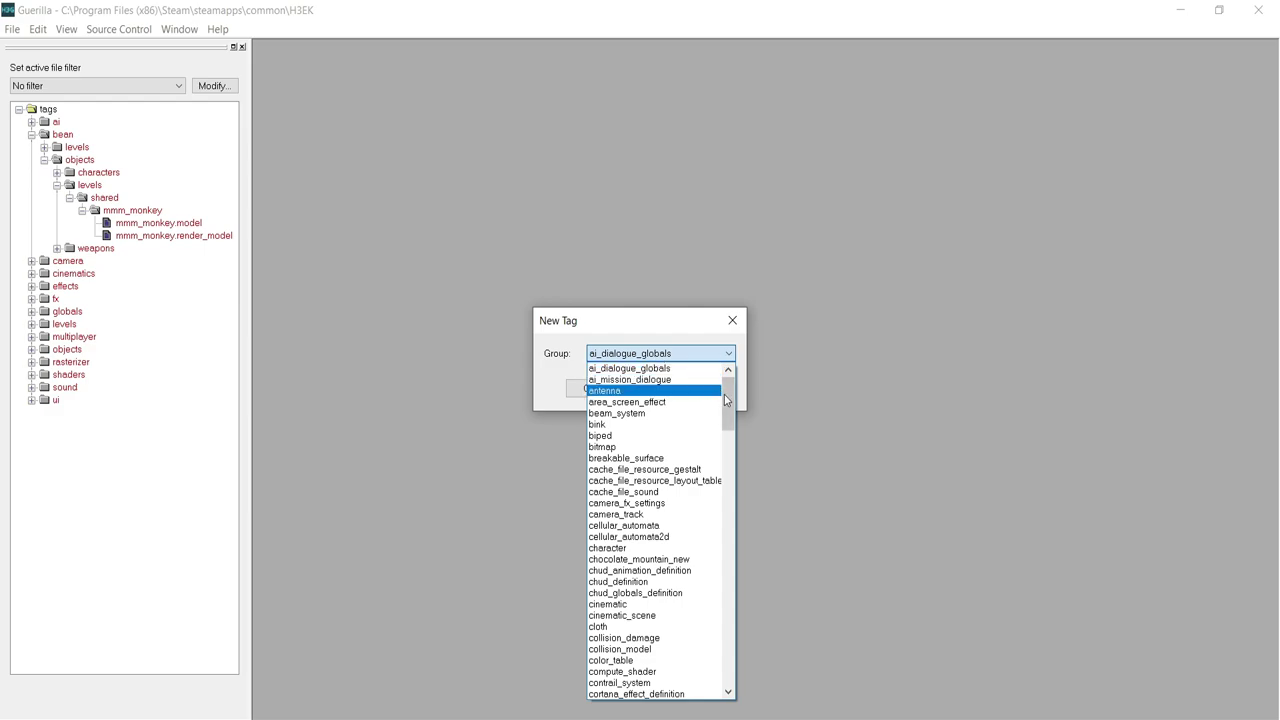
pyautogui.moveTo(726, 400); pyautogui.dragTo(729, 528)
pyautogui.click(688, 398)
pyautogui.press('Return')
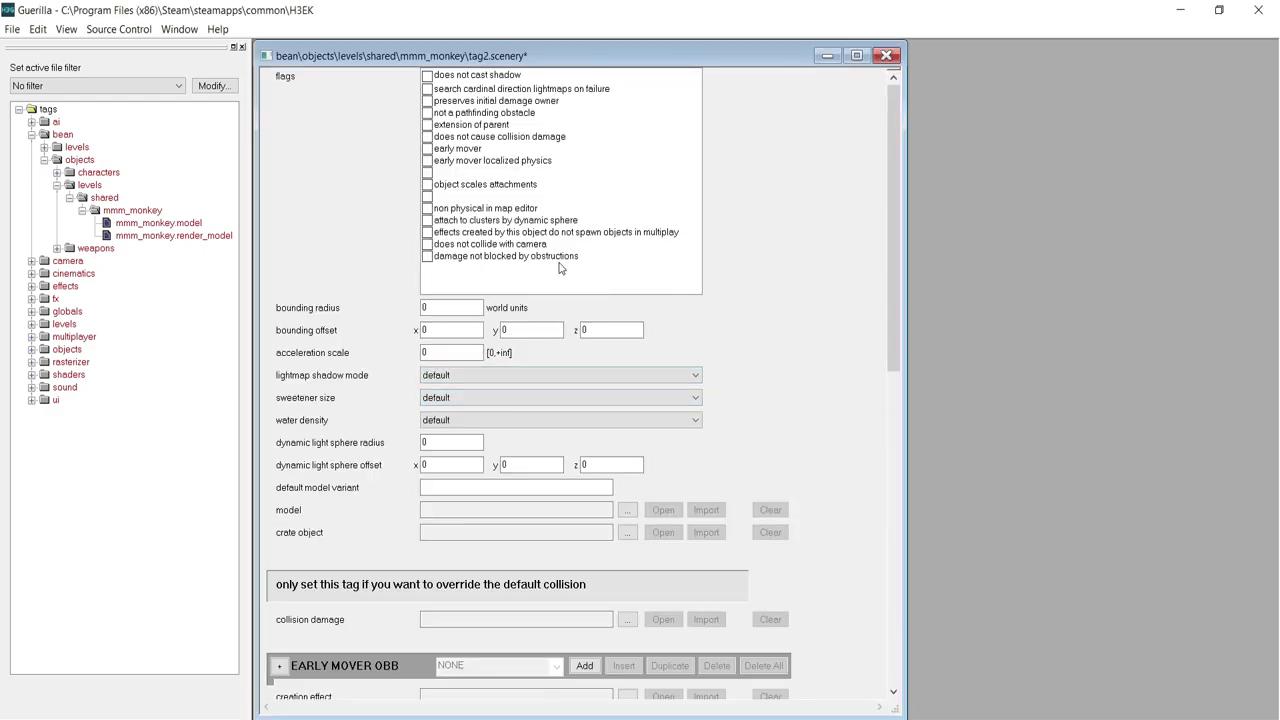
# Set the scenery tag's bounding radius to 1 world unit and reference mmm_monkey.model as its model
pyautogui.click(462, 306)
pyautogui.write('1')
pyautogui.click(627, 510)
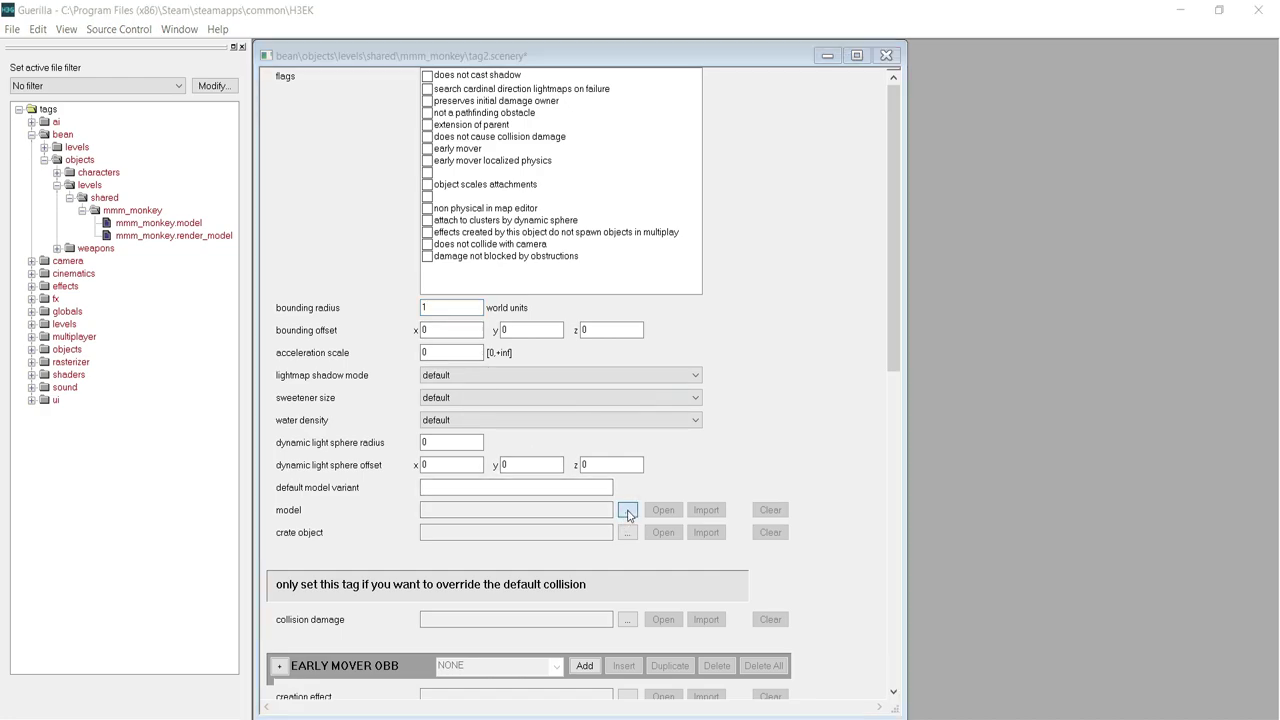
pyautogui.doubleClick(605, 258)
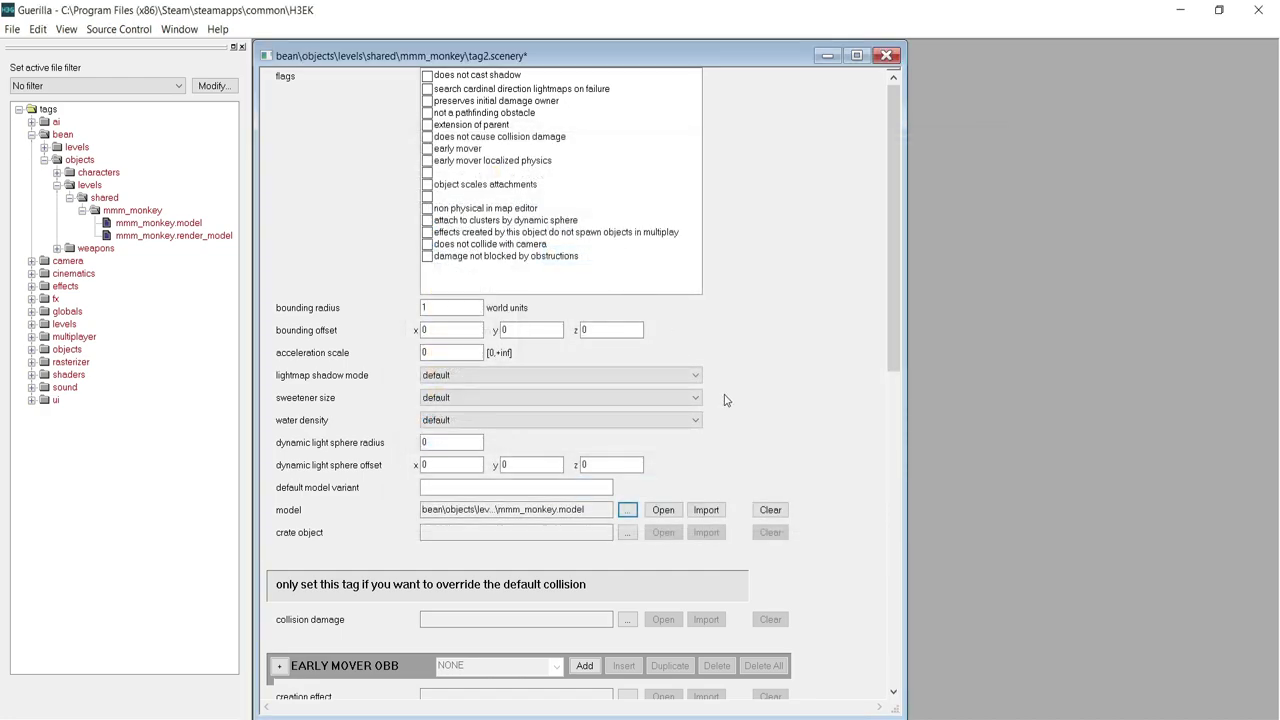
# Change the scenery tag's lightmapping policy
pyautogui.scroll(-10, 725, 400)
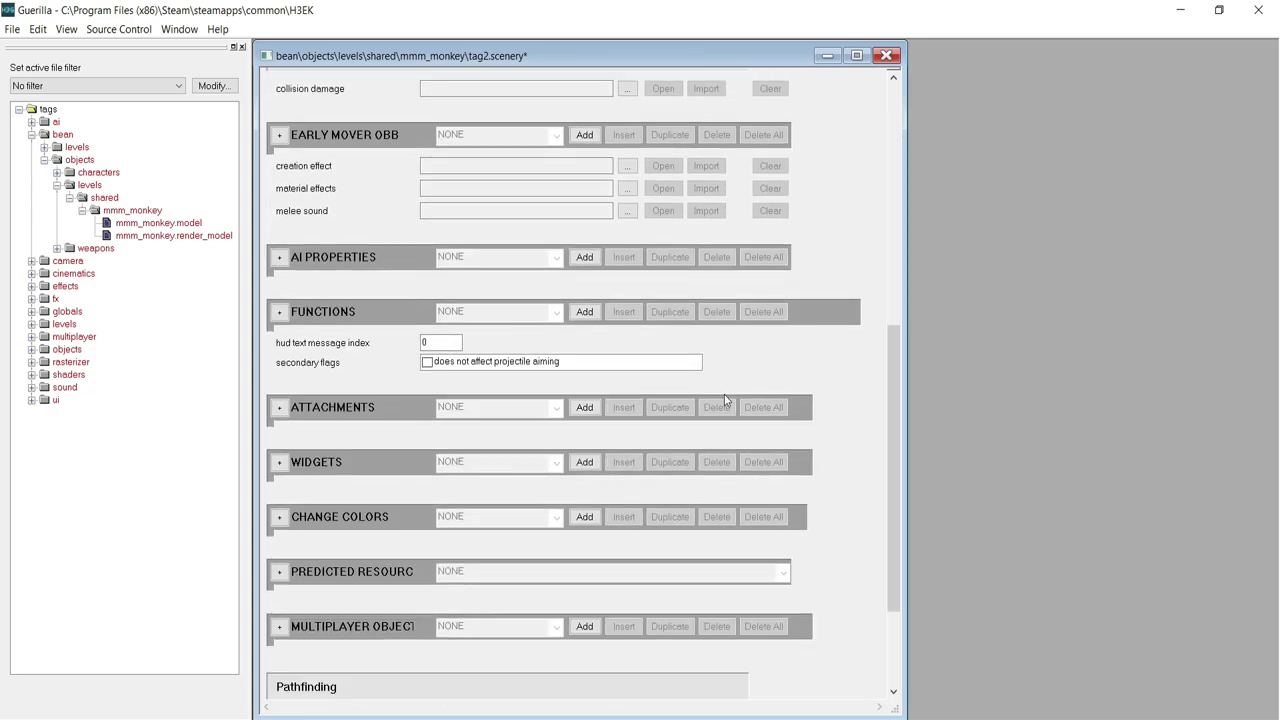
pyautogui.scroll(-3, 725, 400)
pyautogui.click(695, 688)
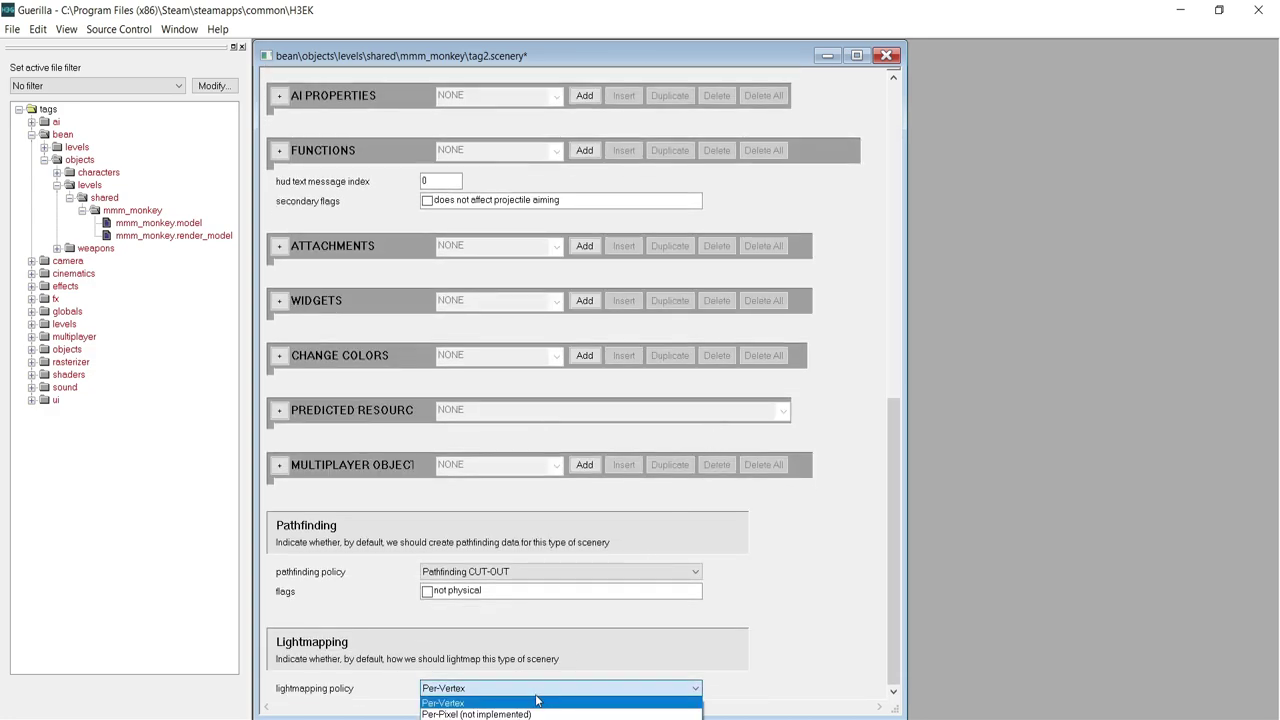
pyautogui.click(470, 717)
# Save the scenery tag as mmm_monkey in the mmm_monkey folder
pyautogui.hotkey('ctrl', 's')
pyautogui.write('mmm_mon')
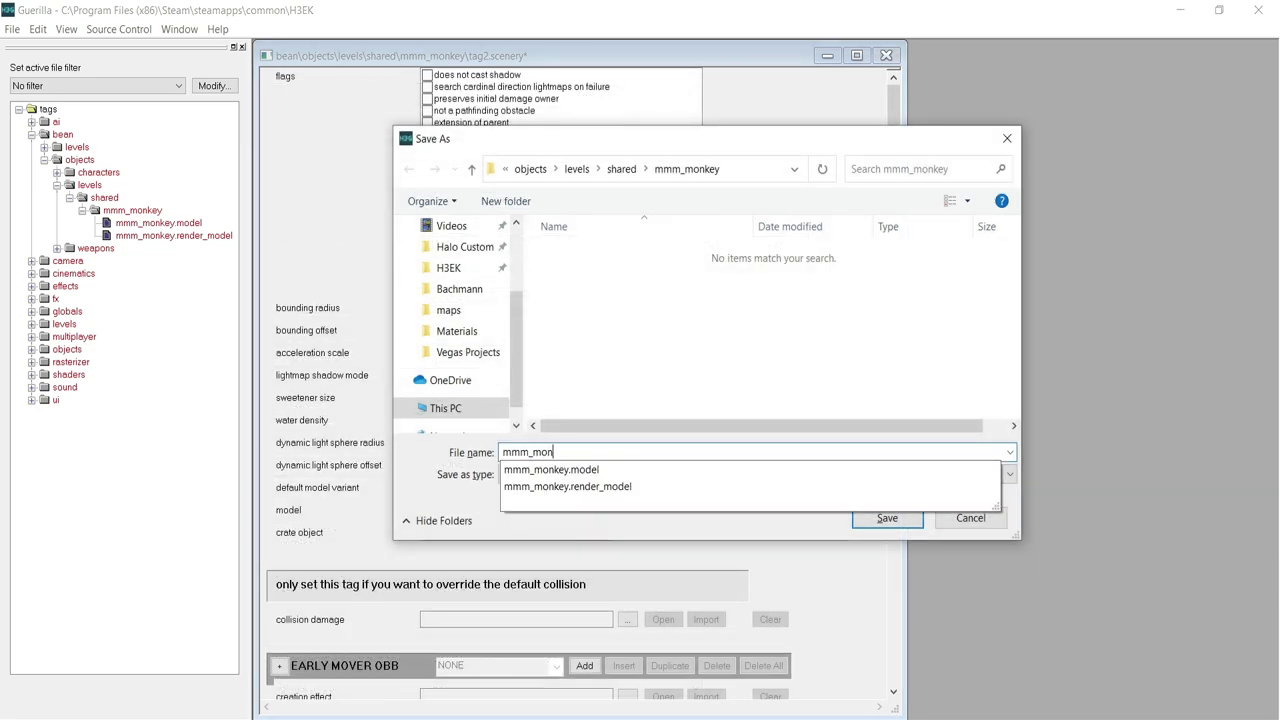
pyautogui.write('key')
pyautogui.press('Return')
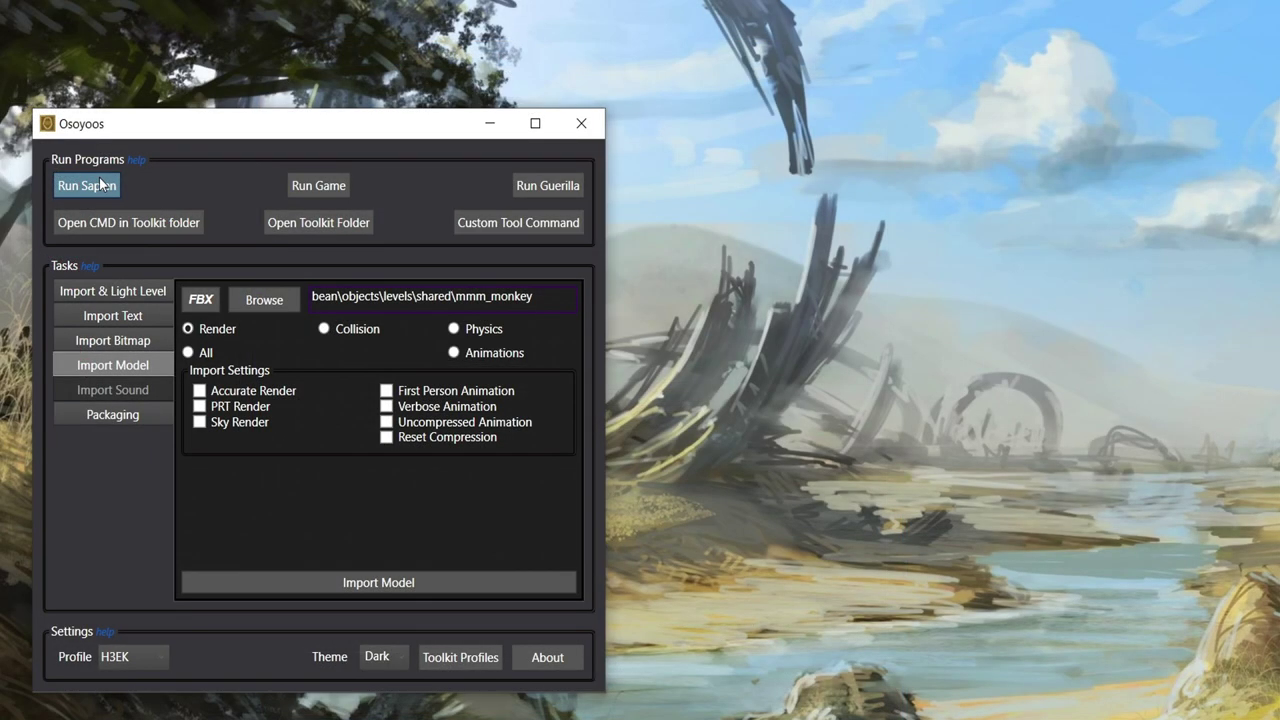
# Launch Sapien from Osoyoos with 100_citadel.scenario and select the Scenery group under the scenario's objects
pyautogui.click(99, 177)
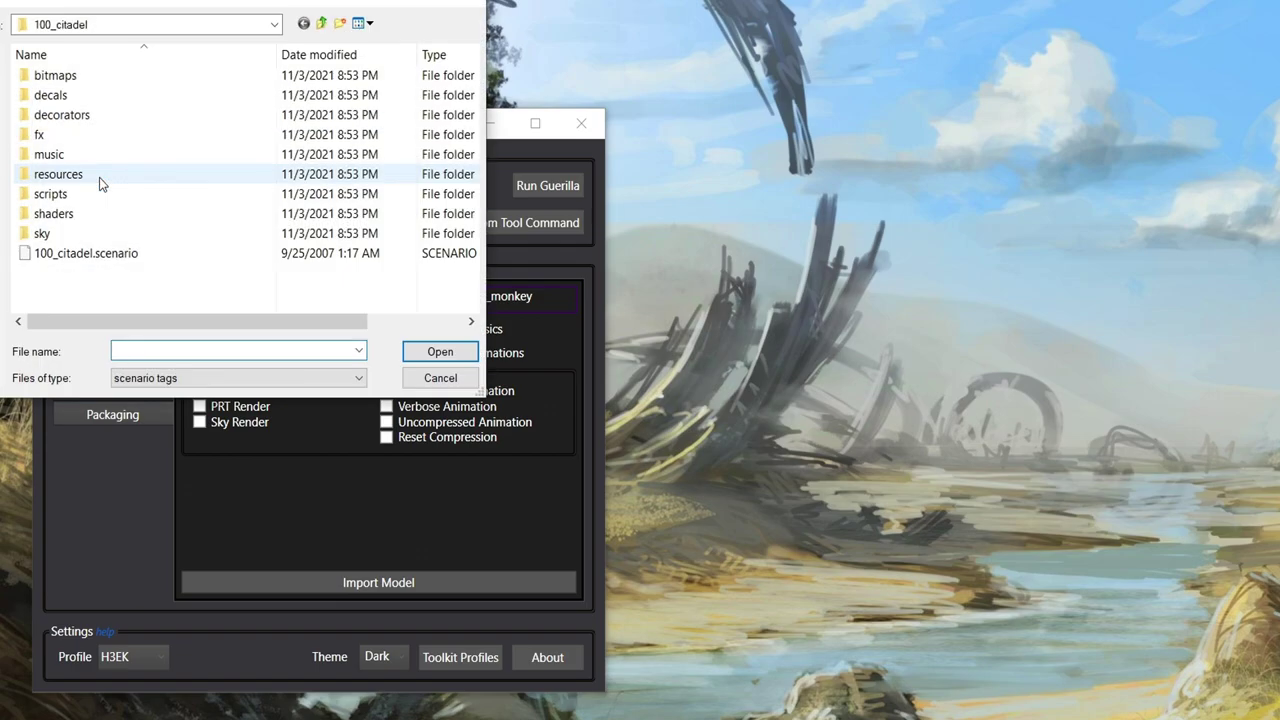
pyautogui.doubleClick(221, 253)
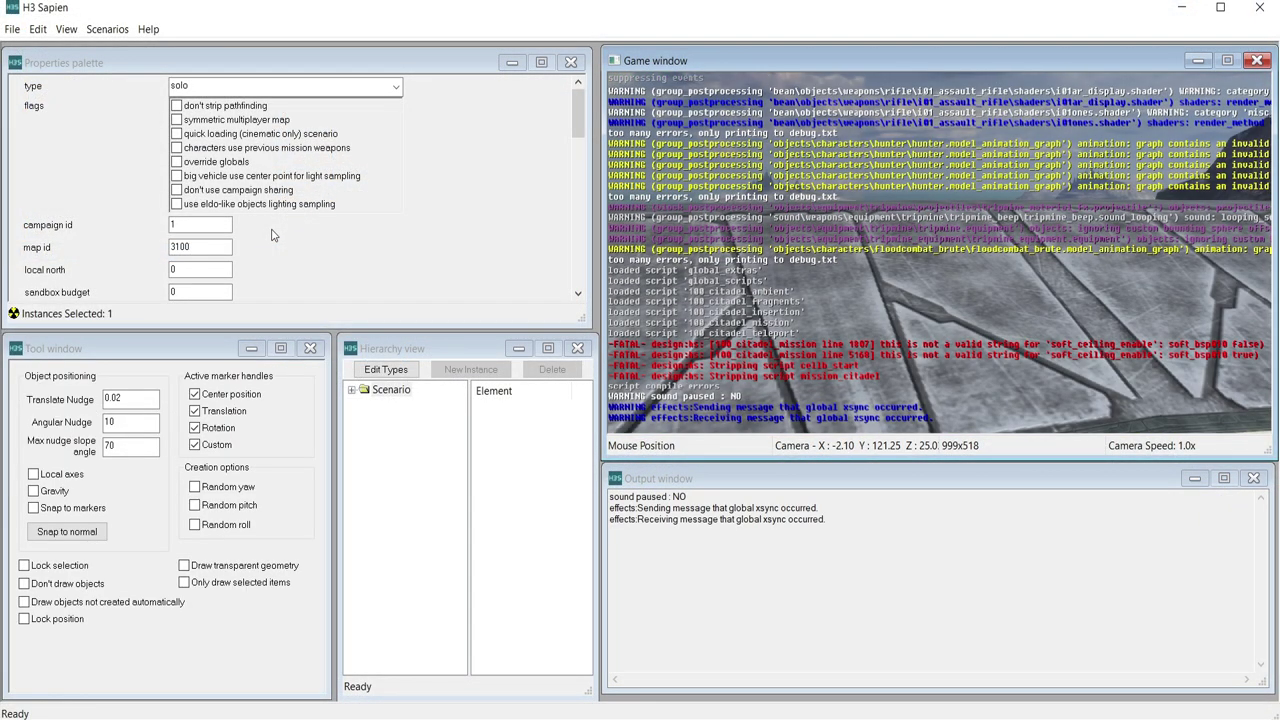
pyautogui.click(366, 390)
pyautogui.click(352, 389)
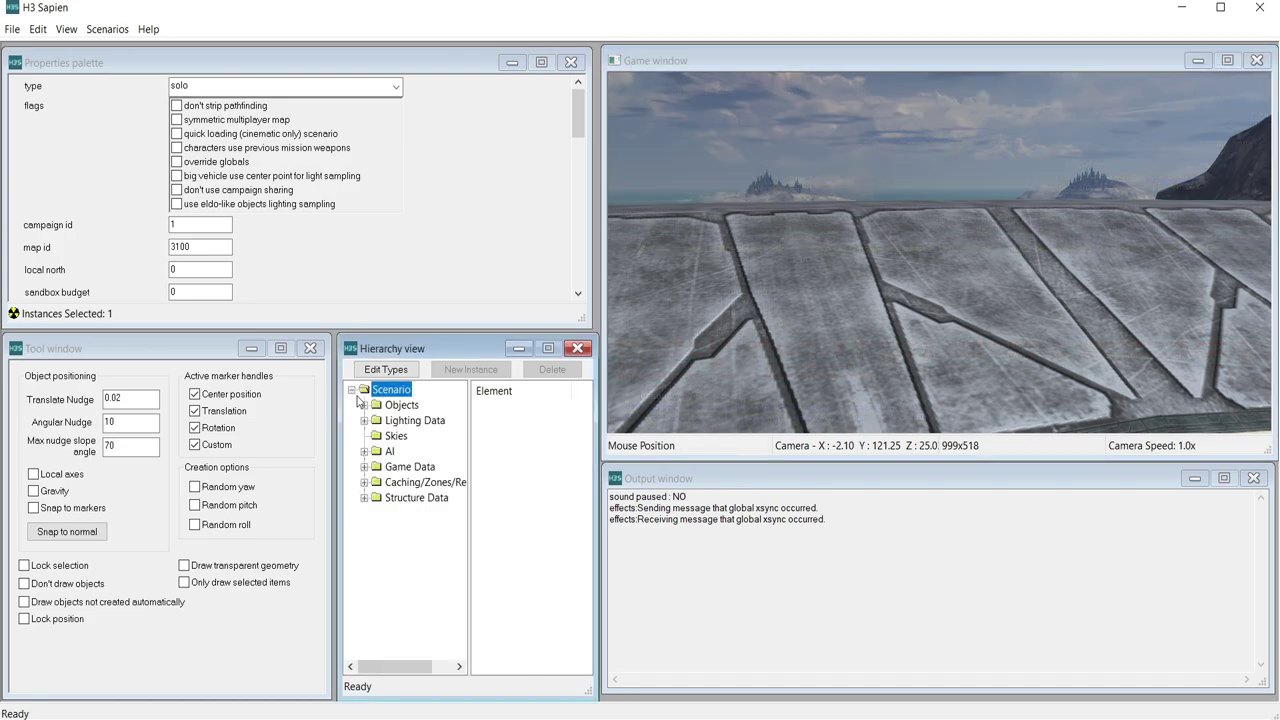
pyautogui.click(364, 405)
pyautogui.click(377, 467)
pyautogui.click(396, 472)
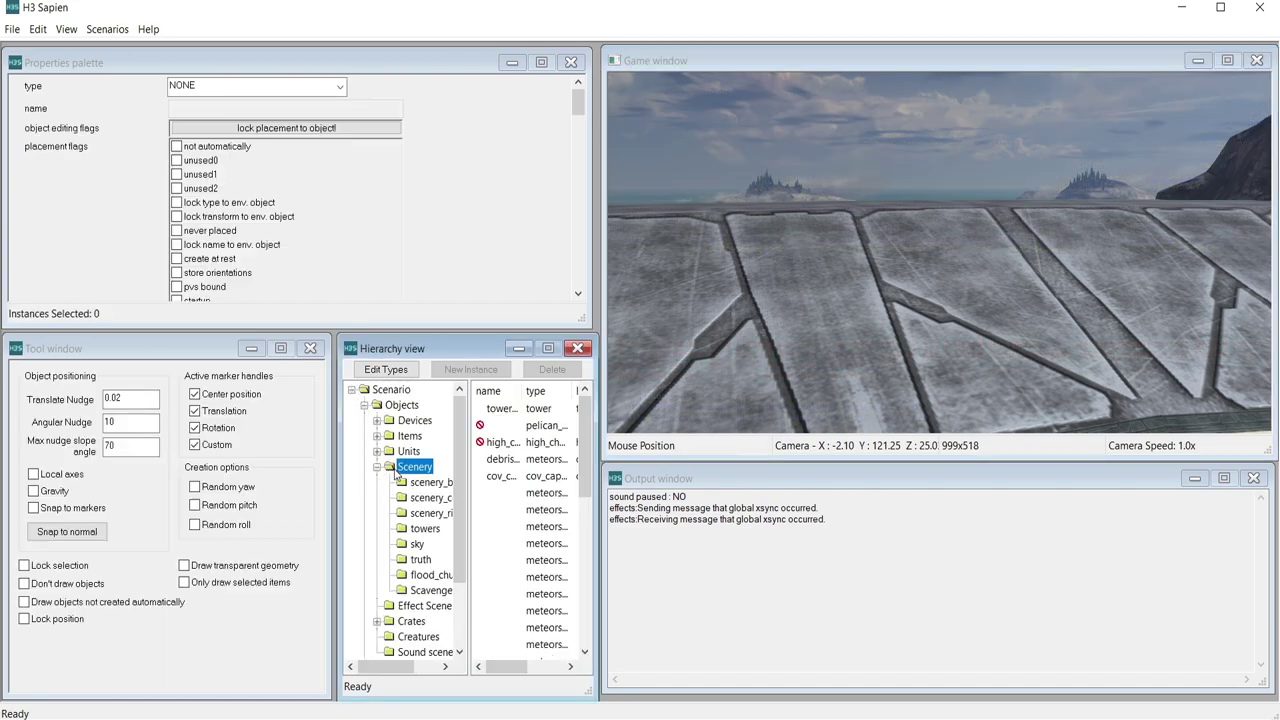
# Add mmm_monkey.scenery from the mmm_monkey folder to the scenario's available scenery types
pyautogui.click(386, 370)
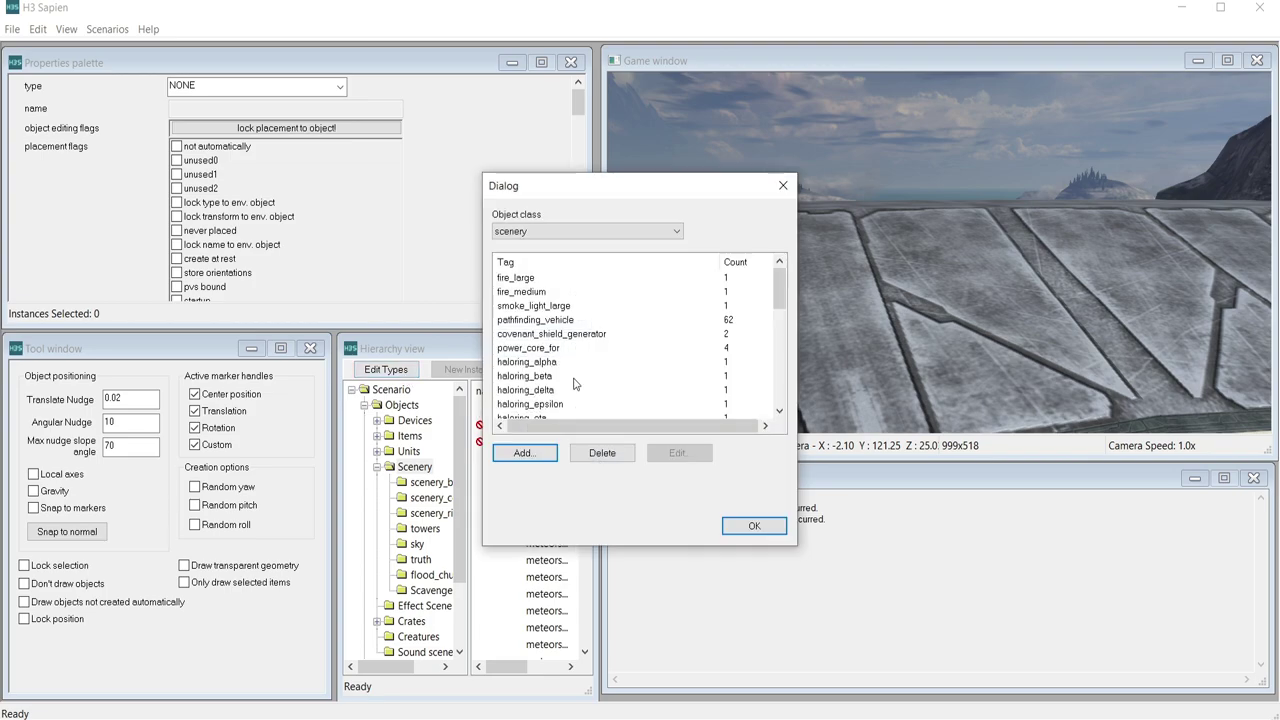
pyautogui.scroll(-3, 575, 384)
pyautogui.scroll(3, 575, 384)
pyautogui.click(530, 453)
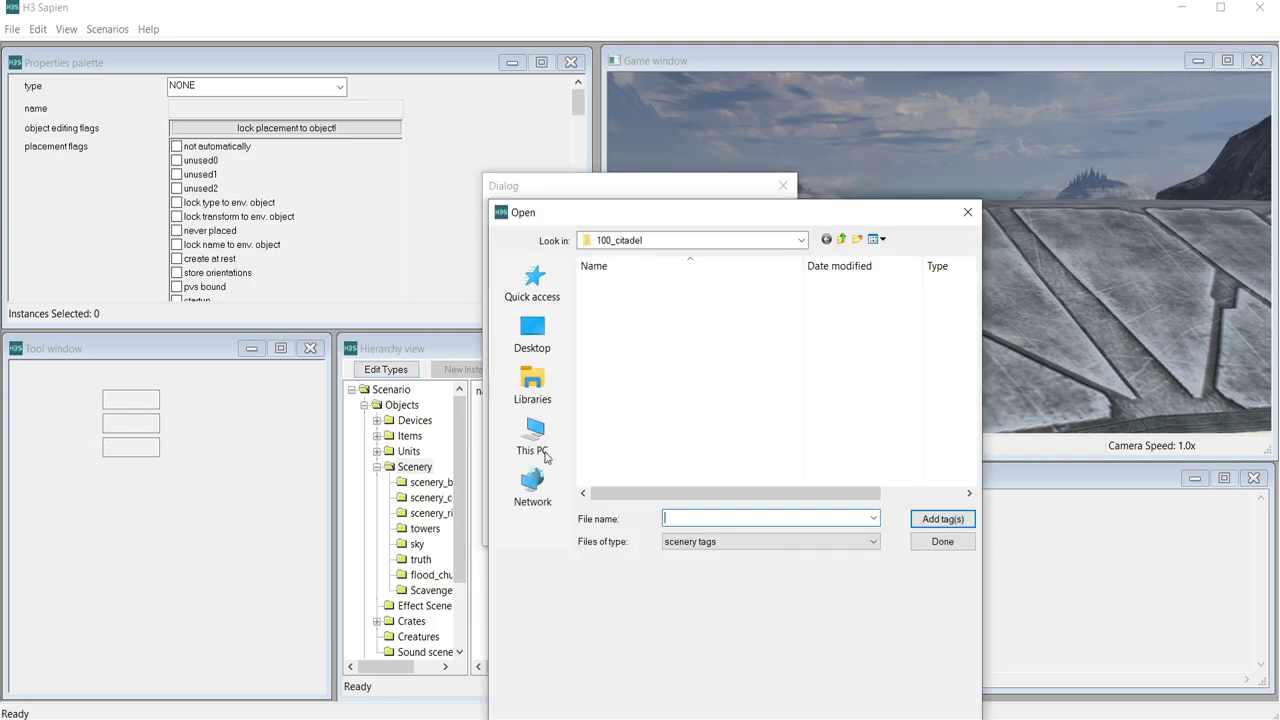
pyautogui.doubleClick(700, 284)
pyautogui.click(767, 286)
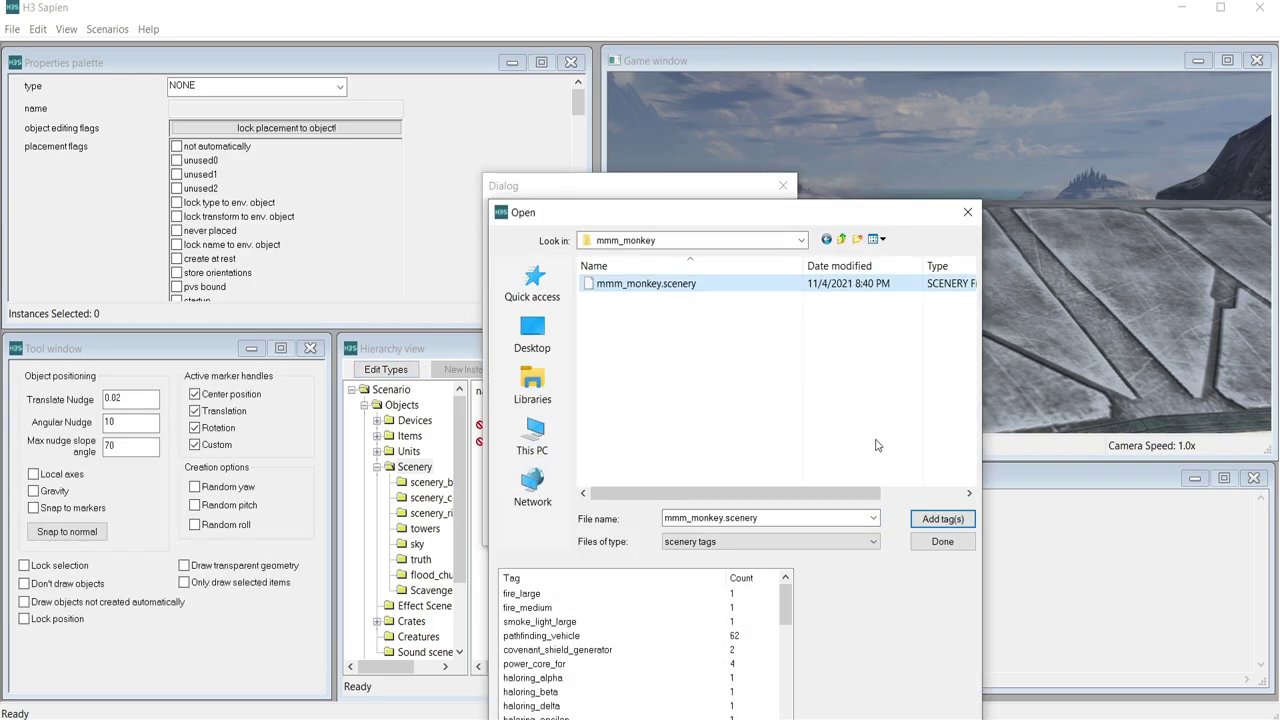
pyautogui.click(925, 519)
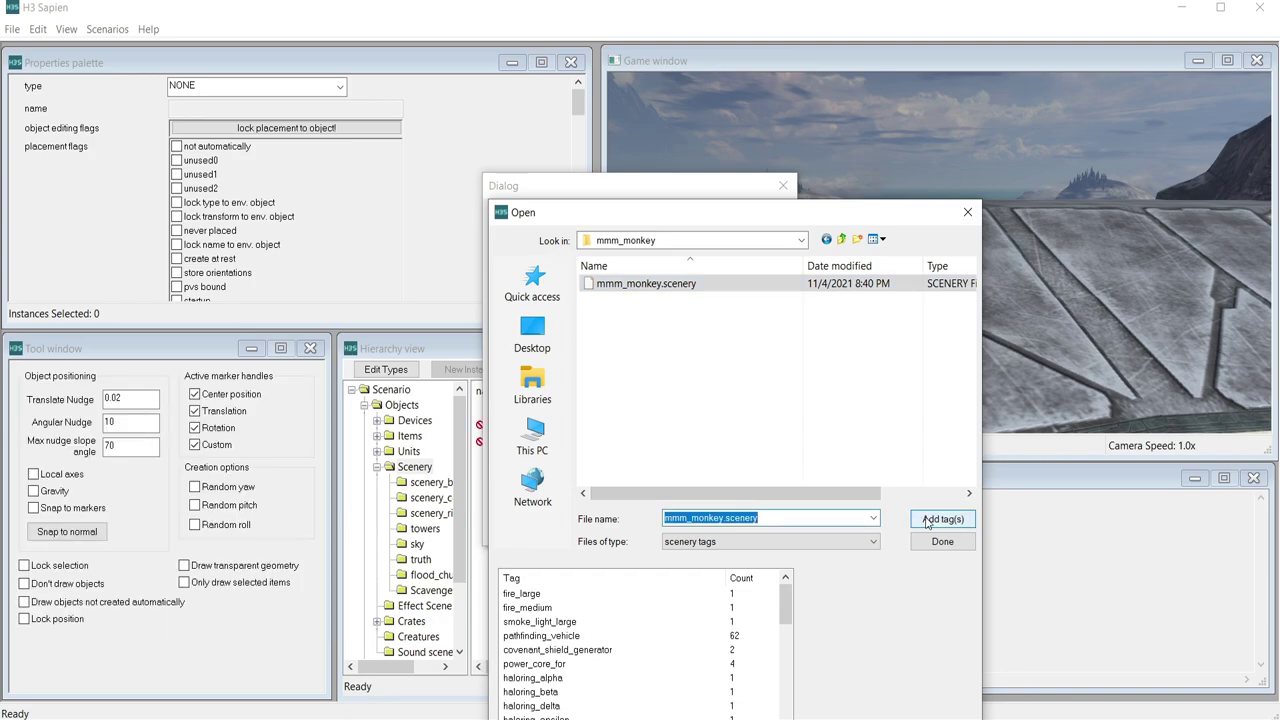
pyautogui.click(933, 545)
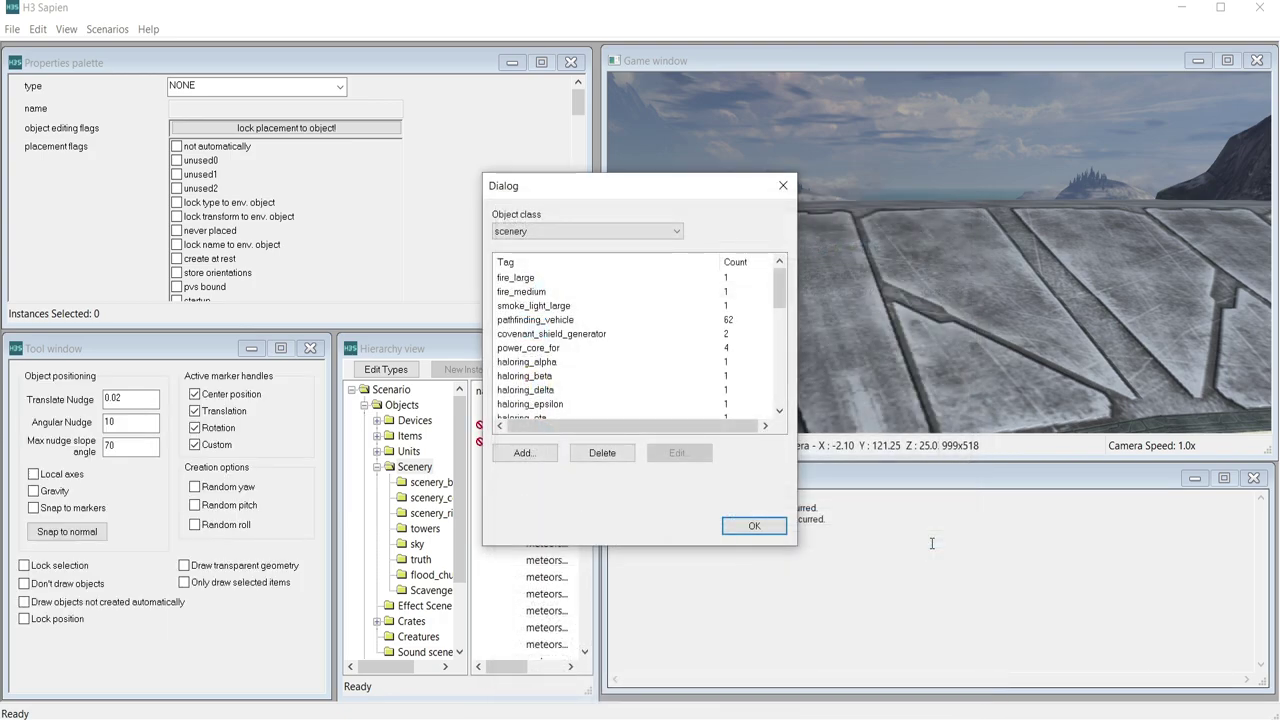
pyautogui.click(754, 527)
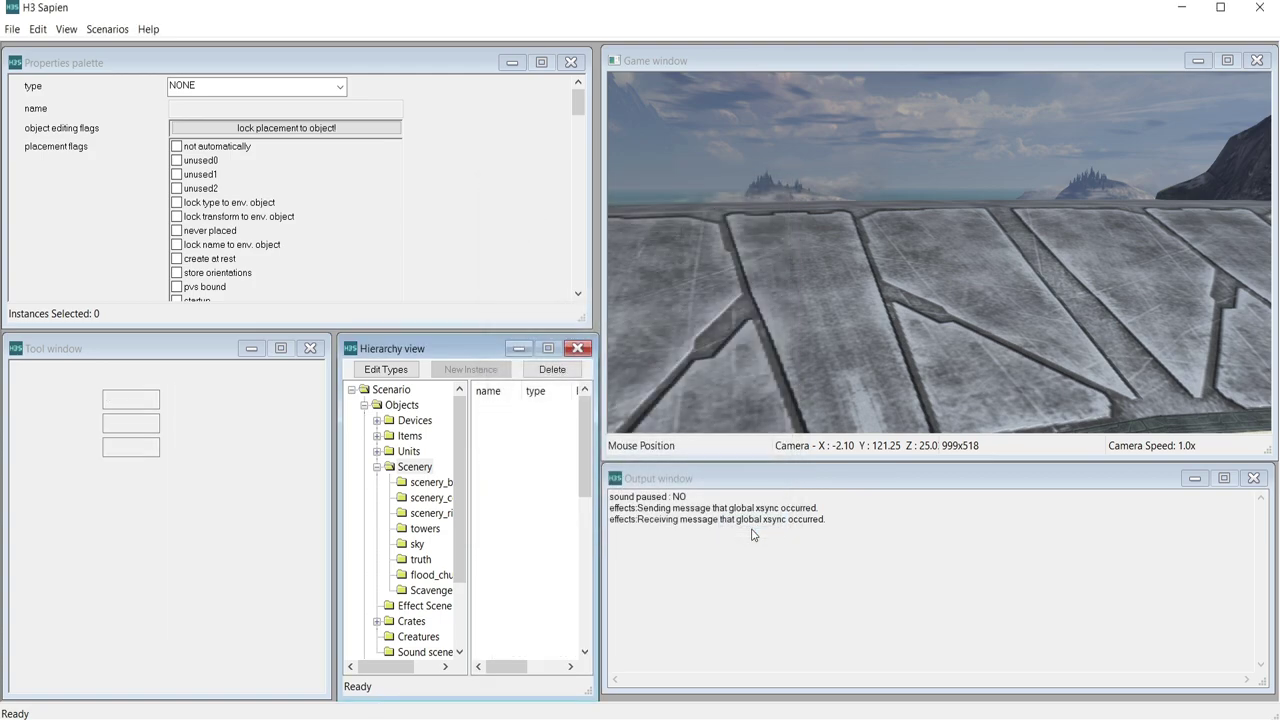
# Place a scenery instance of type mmm_monkey on the platform floor near the railing and move it upward
pyautogui.click(339, 89)
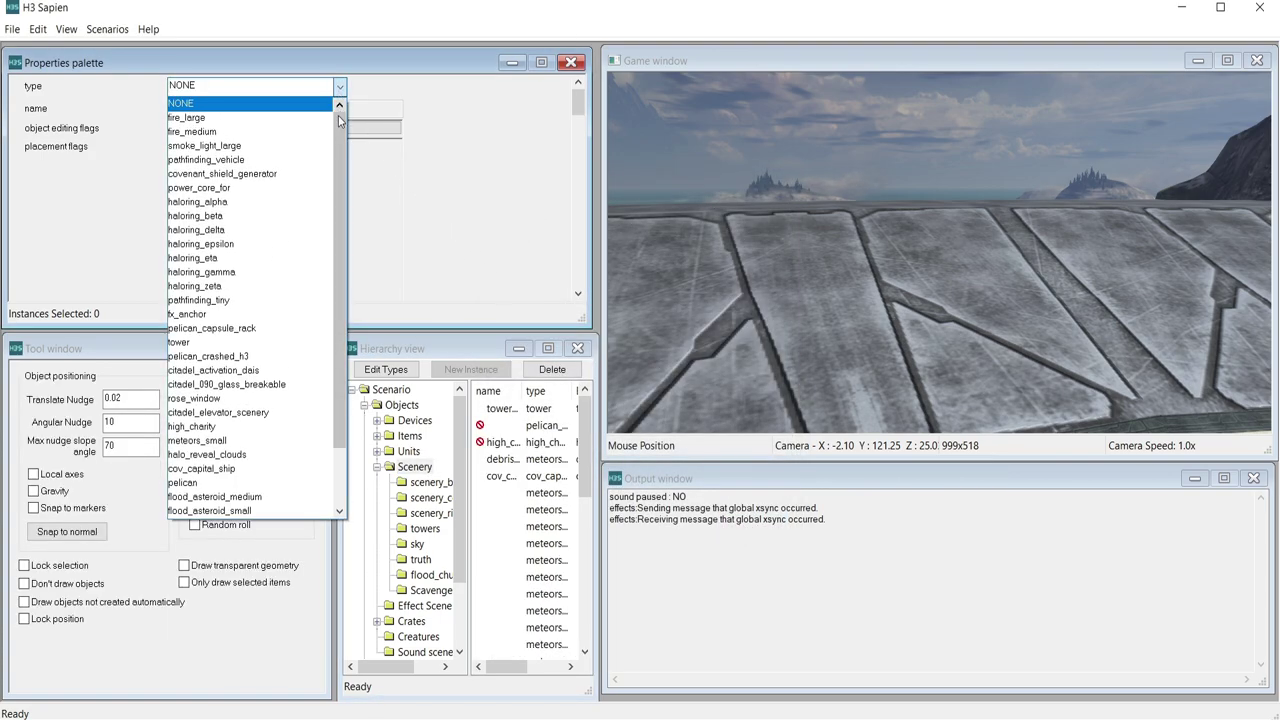
pyautogui.moveTo(337, 125); pyautogui.dragTo(337, 182)
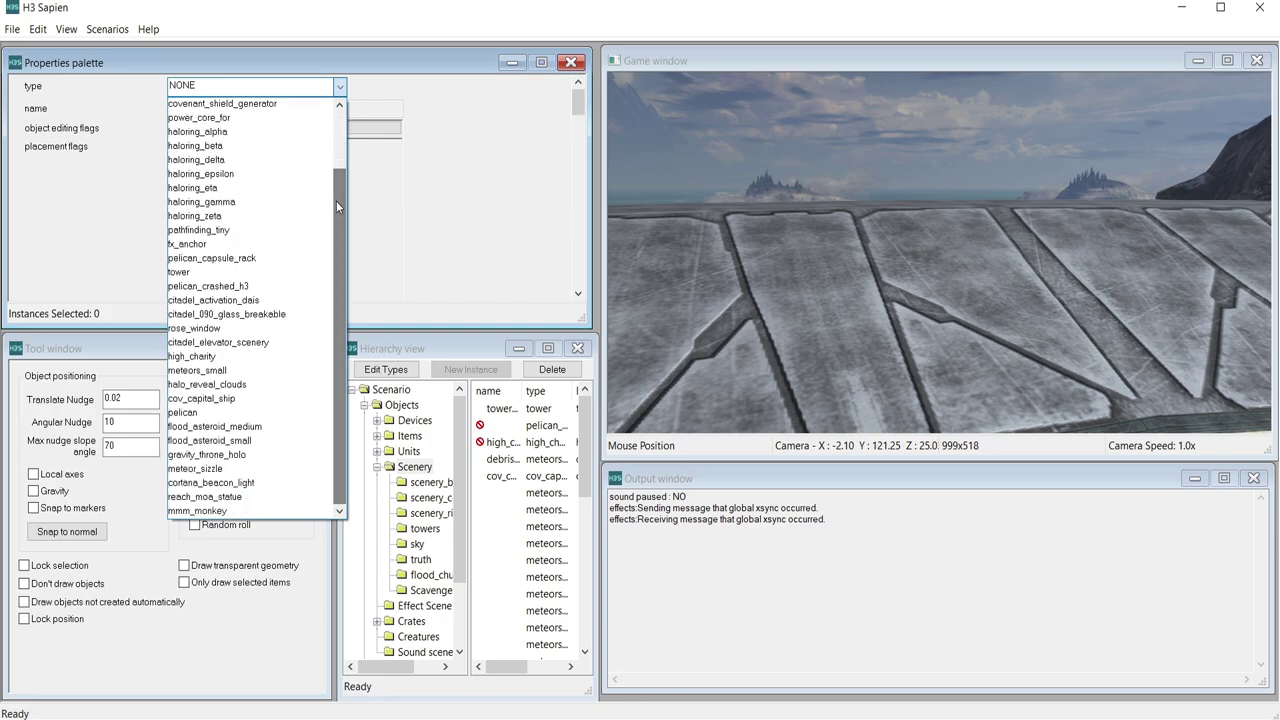
pyautogui.click(230, 511)
pyautogui.moveTo(900, 250); pyautogui.dragTo(768, 310, button='right')
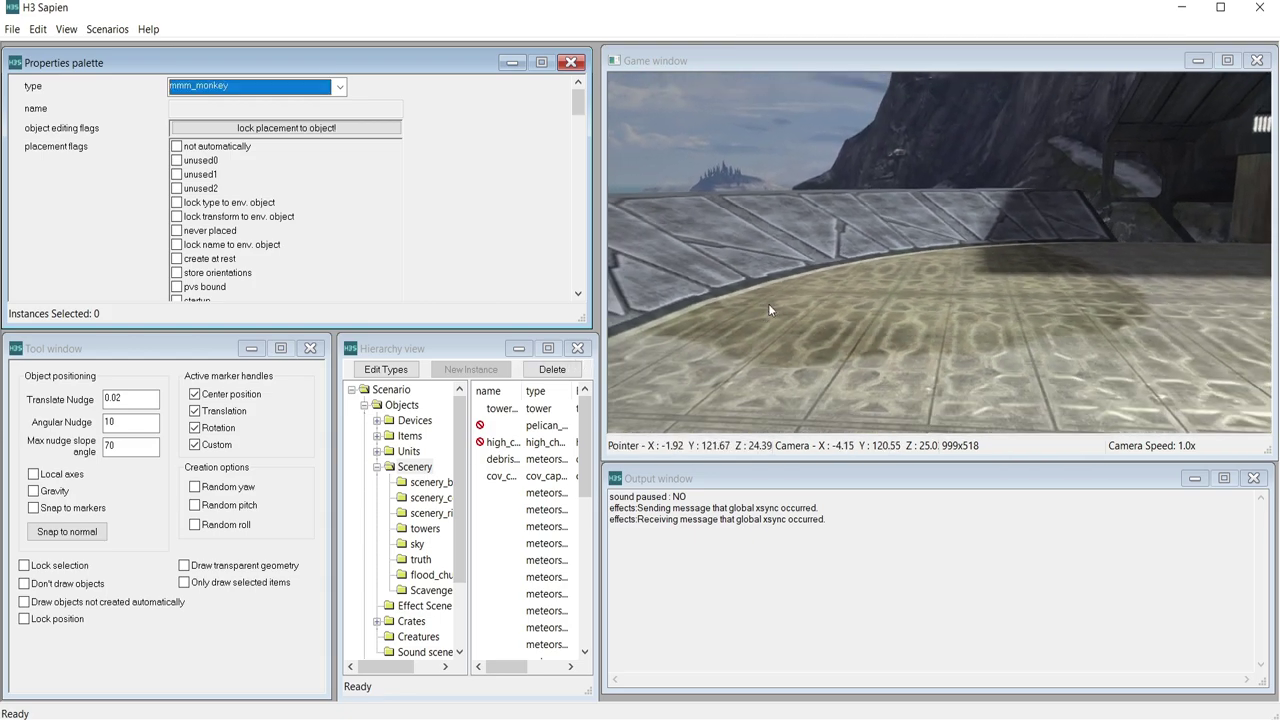
pyautogui.click(897, 300)
pyautogui.moveTo(901, 240); pyautogui.dragTo(911, 142)
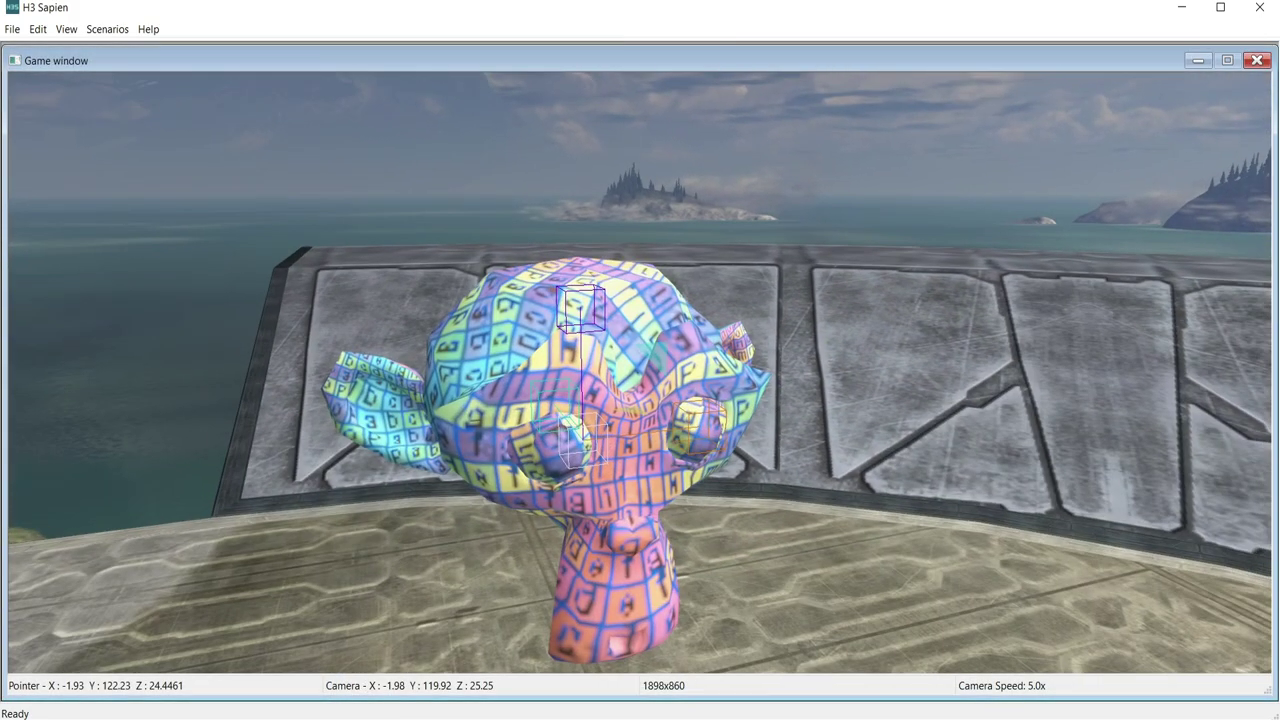
# Inspect the placed monkey in the level, viewing it from the player's perspective while firing and reloading the weapon
pyautogui.moveTo(640, 372)
pyautogui.mouseDown(button='right')
pyautogui.moveTo(660, 372)
pyautogui.moveTo(600, 372)
pyautogui.moveTo(650, 372)
pyautogui.moveTo(660, 400)
pyautogui.moveTo(650, 380)
pyautogui.mouseUp(button='right')
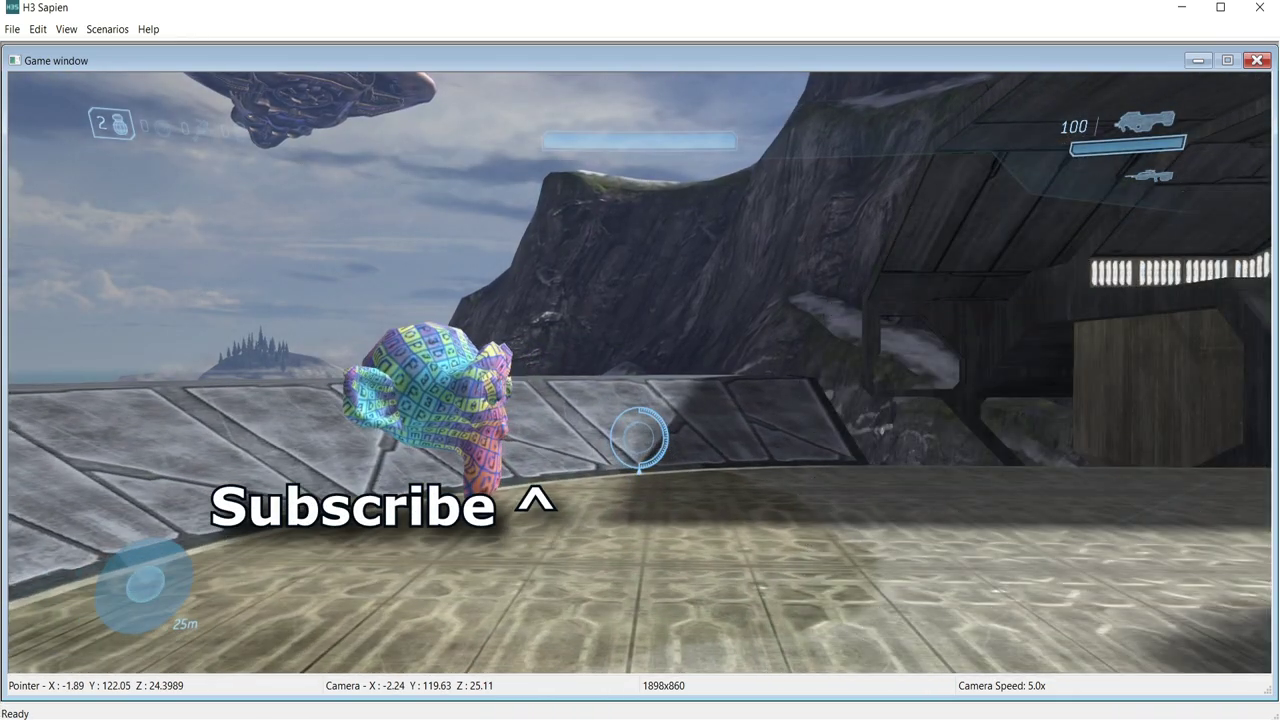
pyautogui.press('Tab')
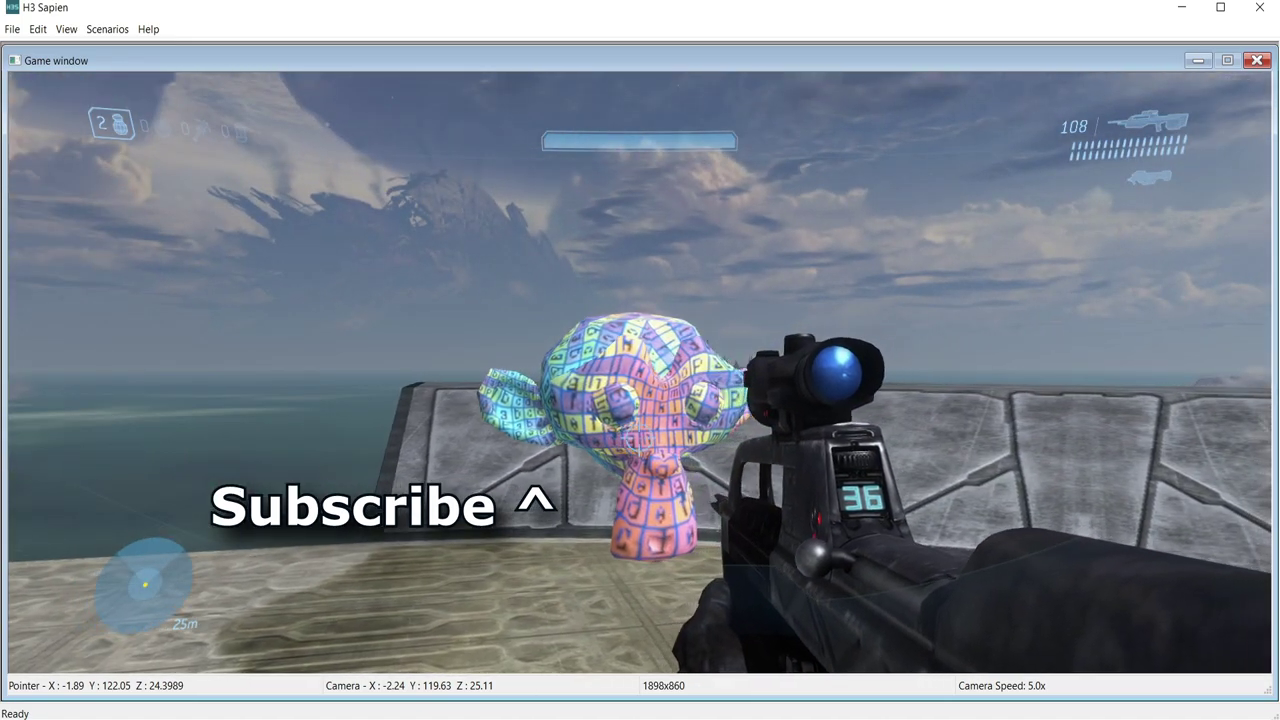
pyautogui.click(640, 372)
pyautogui.press('r')
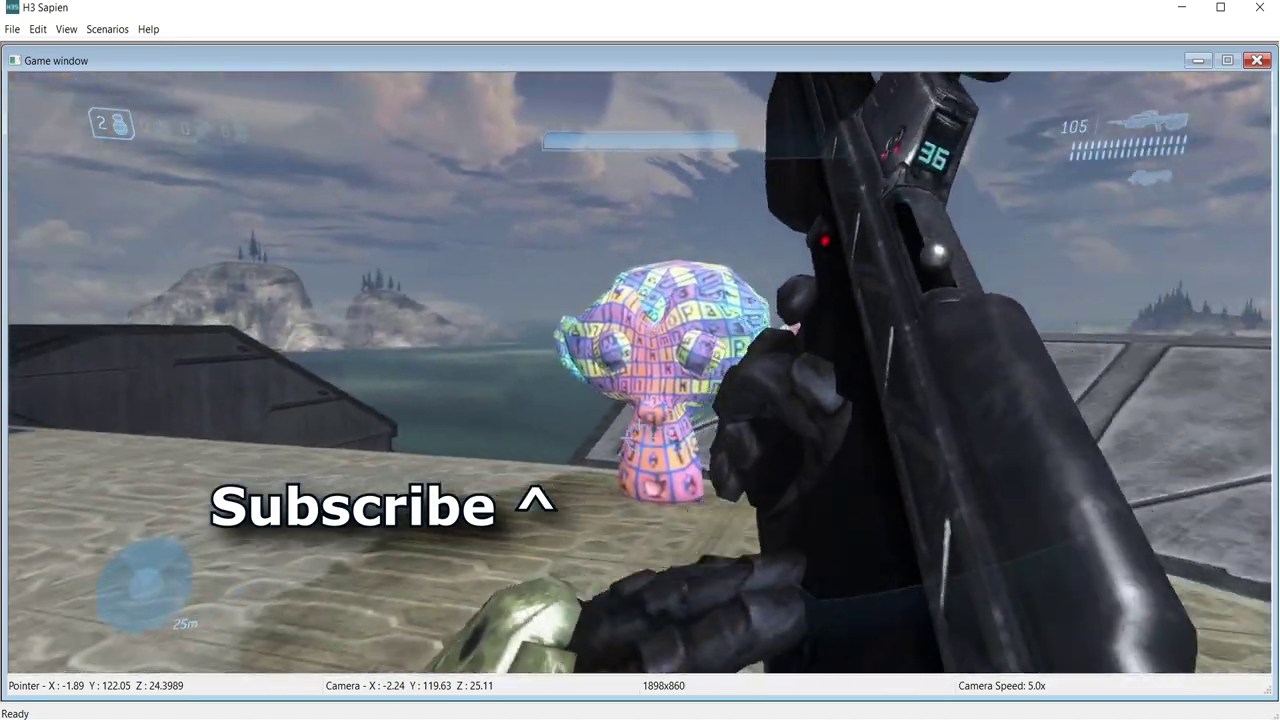